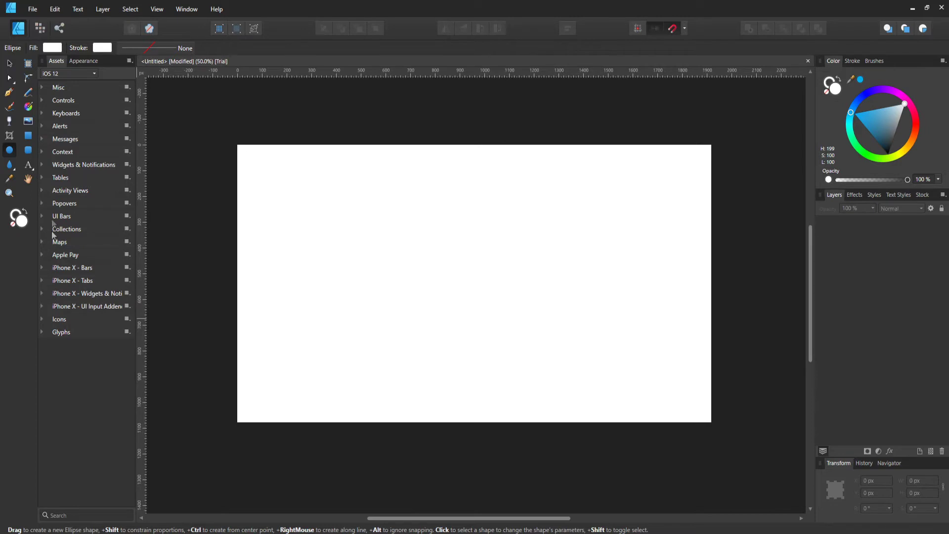
# Browse the iPhone X - Tabs assets in the iOS 12 asset category.
pyautogui.click(77, 72)
pyautogui.click(74, 85)
pyautogui.click(44, 279)
pyautogui.scroll(-2, 60, 298)
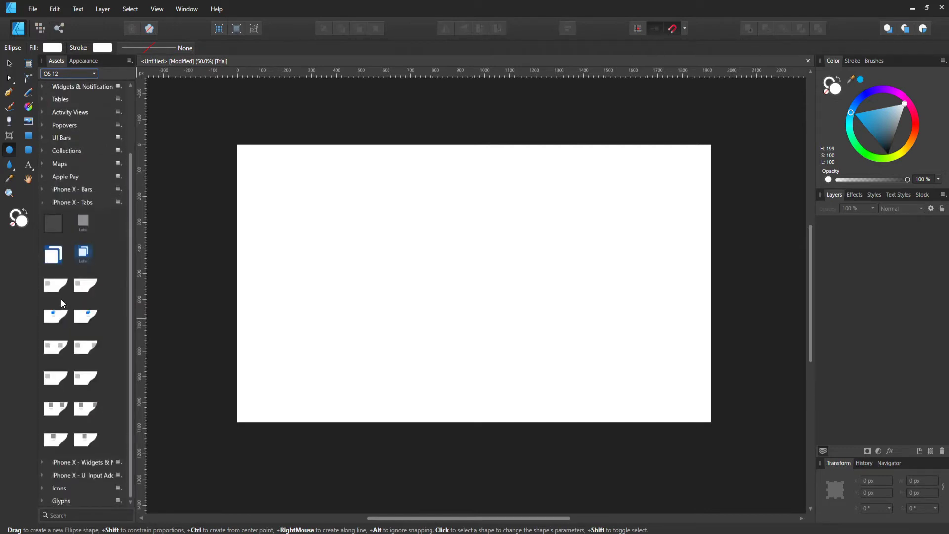
pyautogui.scroll(2, 54, 292)
pyautogui.click(41, 280)
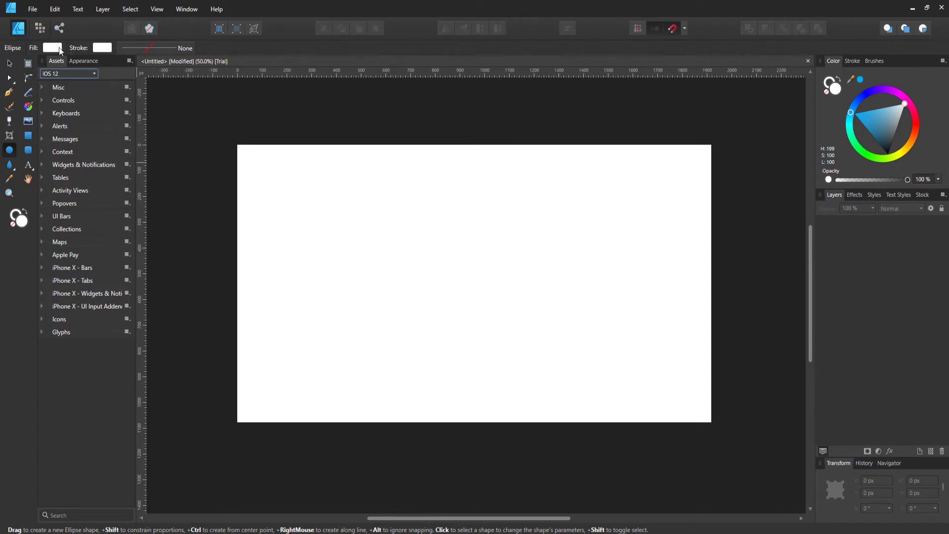
# Set the ellipse defaults to no stroke and a crimson fill of H 346, S 100, L 45.
pyautogui.click(97, 48)
pyautogui.click(173, 68)
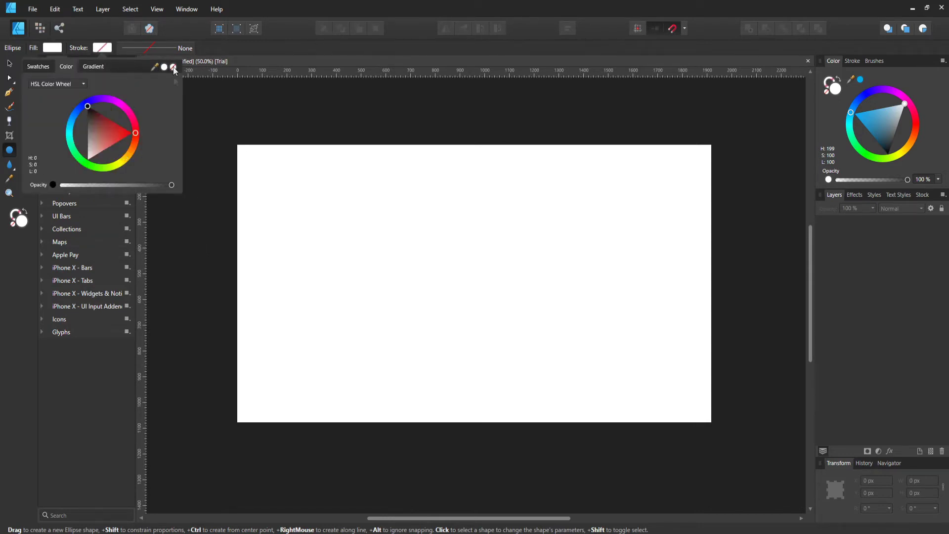
pyautogui.click(53, 48)
pyautogui.click(113, 120)
pyautogui.click(116, 129)
pyautogui.moveTo(116, 129); pyautogui.dragTo(104, 108)
pyautogui.click(110, 129)
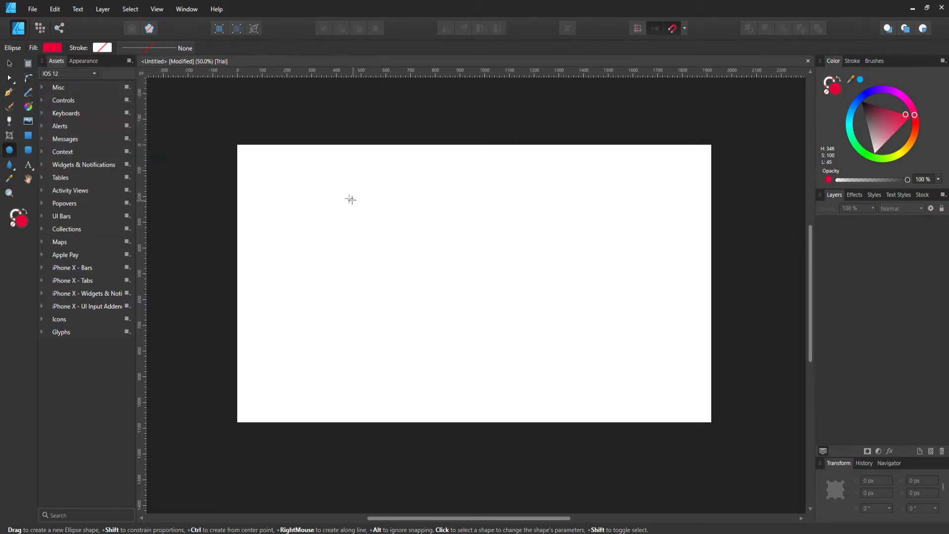
# Draw a circle, enlarge it to about 900 px across and centre it on the page.
pyautogui.moveTo(349, 199); pyautogui.dragTo(494, 307)
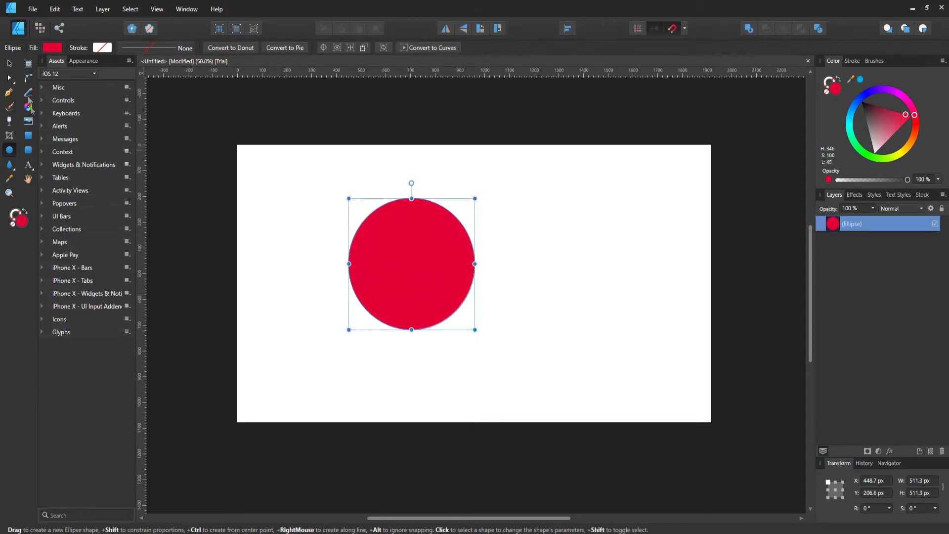
pyautogui.moveTo(475, 330); pyautogui.dragTo(593, 389)
pyautogui.click(10, 63)
pyautogui.moveTo(444, 290); pyautogui.dragTo(462, 270)
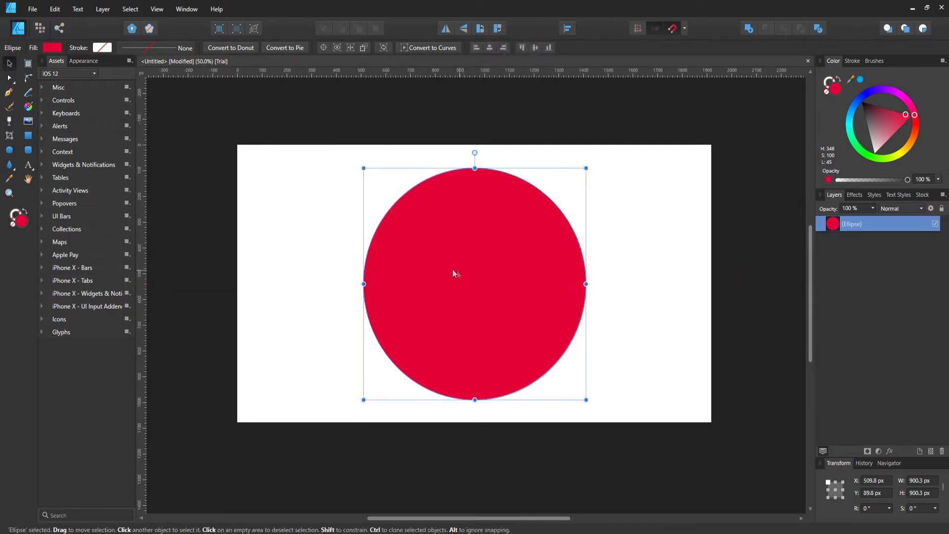
# Draw a heart, scale it to about 475 × 515 px and centre it horizontally on the red circle.
pyautogui.click(14, 168)
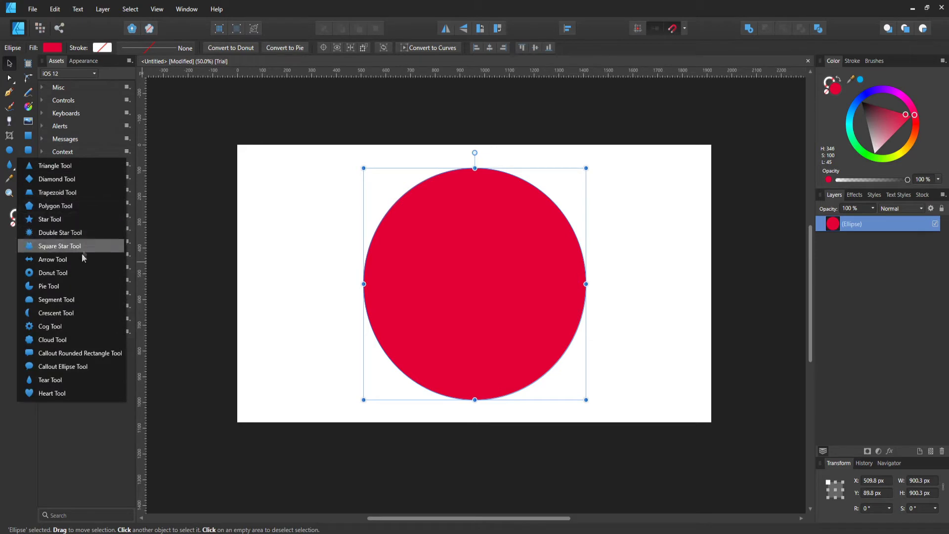
pyautogui.click(65, 394)
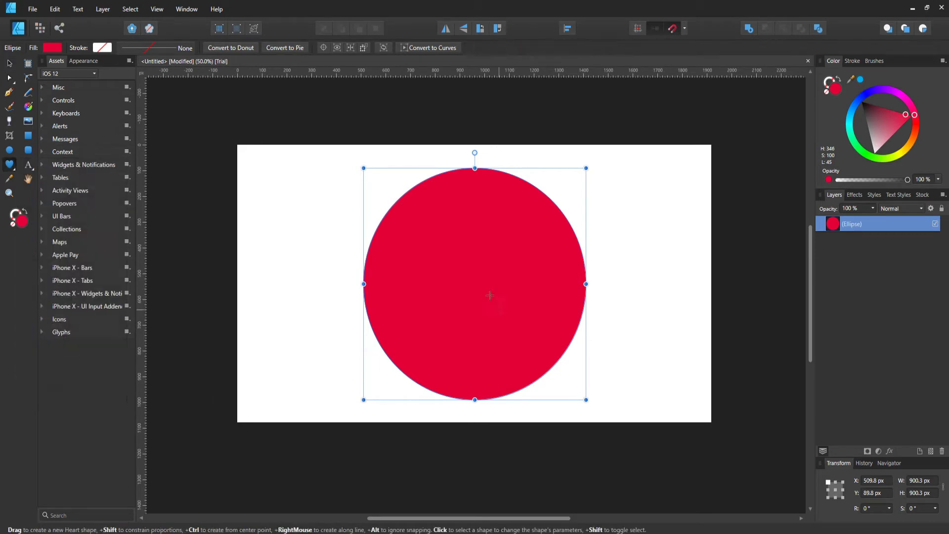
pyautogui.moveTo(407, 218); pyautogui.dragTo(555, 384)
pyautogui.press('v')
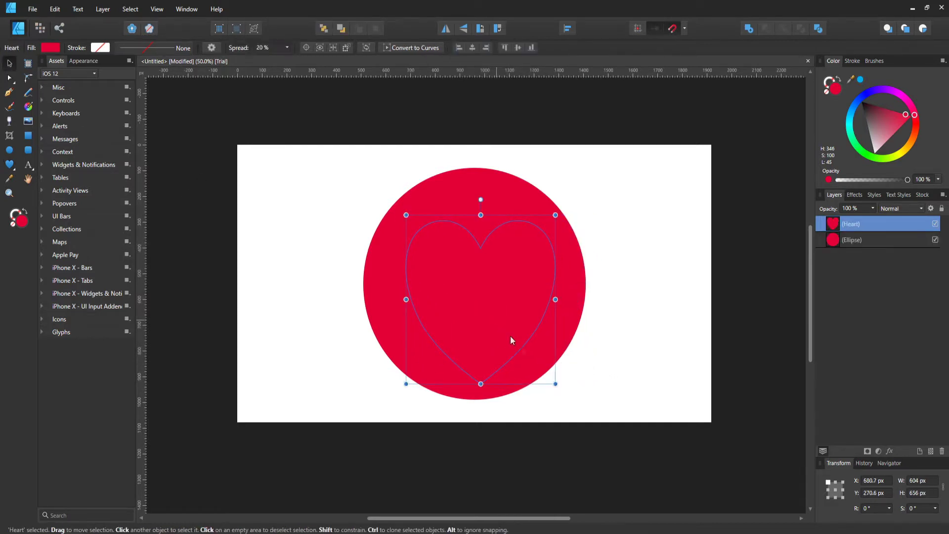
pyautogui.moveTo(553, 386); pyautogui.dragTo(523, 347)
pyautogui.moveTo(486, 304)
pyautogui.mouseDown()
pyautogui.moveTo(500, 314)
pyautogui.moveTo(496, 325)
pyautogui.moveTo(498, 301)
pyautogui.mouseUp()
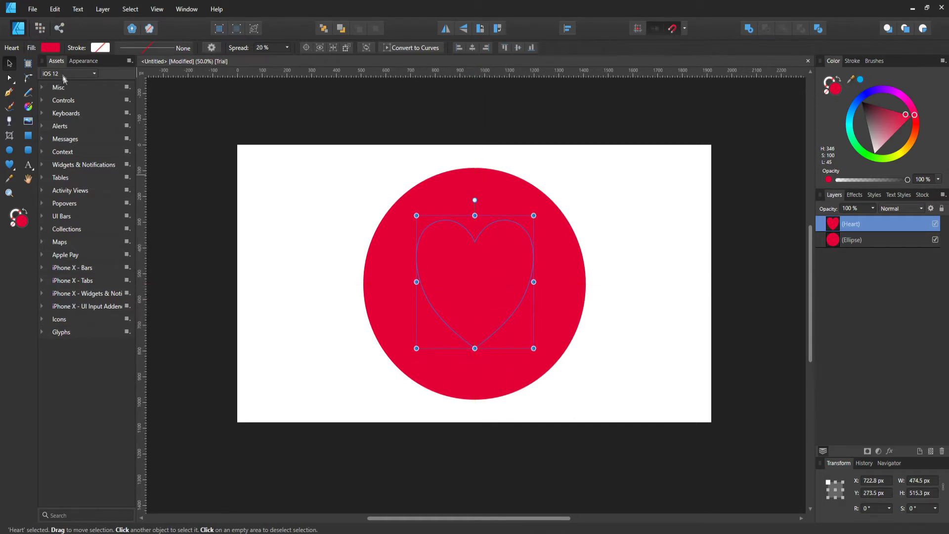
# Fill the heart with light grey, H 346, S 0, L 92.
pyautogui.click(54, 48)
pyautogui.moveTo(103, 138); pyautogui.dragTo(58, 194)
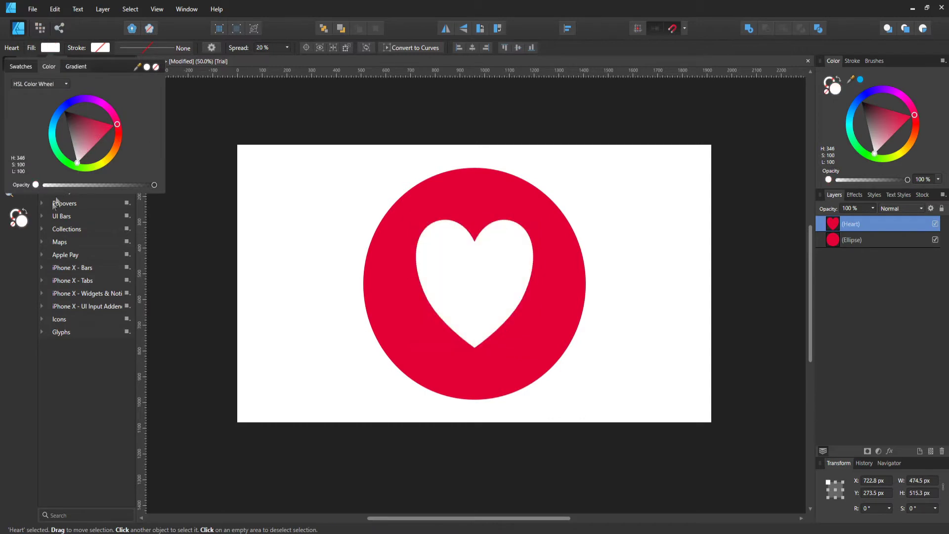
pyautogui.moveTo(37, 216); pyautogui.dragTo(46, 167)
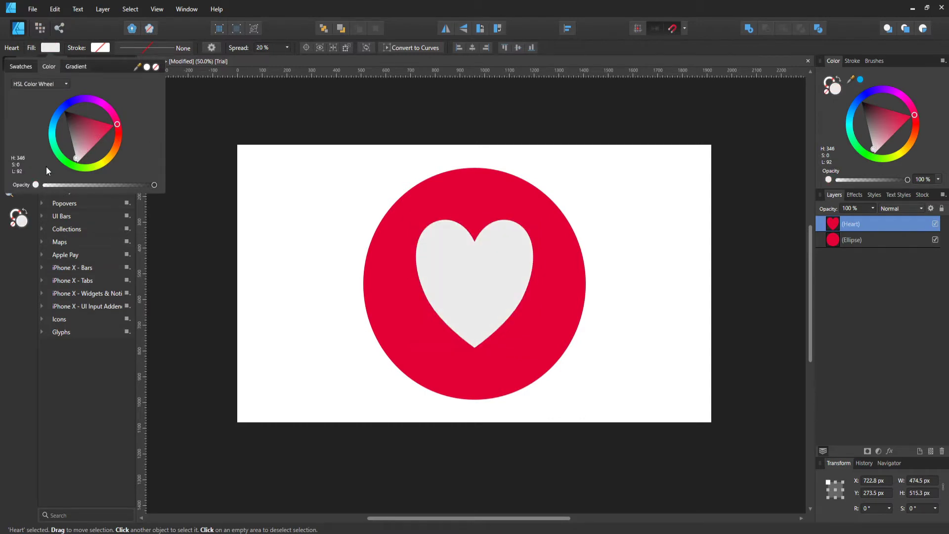
# Widen the heart slightly, re-centre it horizontally on the circle and deselect it.
pyautogui.moveTo(417, 282); pyautogui.dragTo(414, 282)
pyautogui.click(545, 258)
pyautogui.click(490, 281)
pyautogui.moveTo(495, 283); pyautogui.dragTo(495, 282)
pyautogui.click(689, 148)
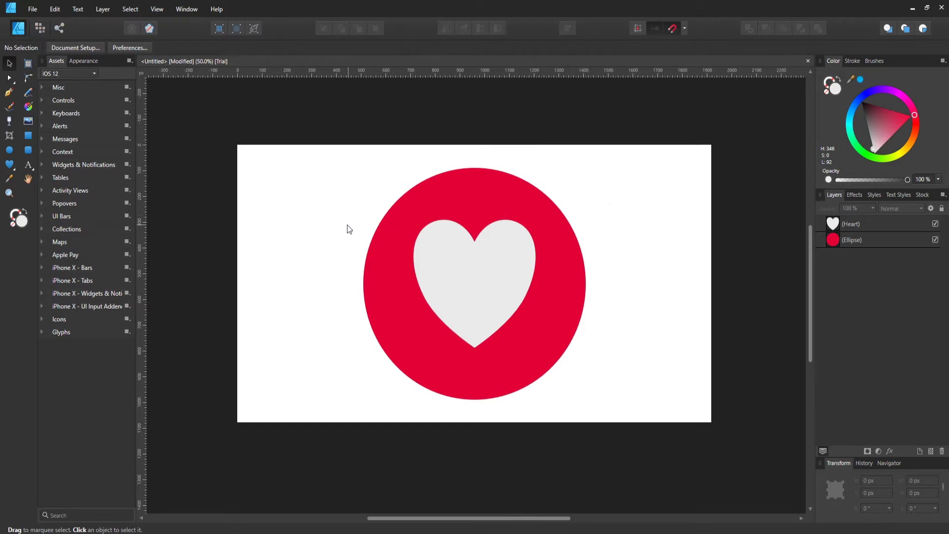
# Draw a rectangle about 602 × 645 px over the heart and give it a linear gradient fill with the end stop at 0% opacity.
pyautogui.click(26, 137)
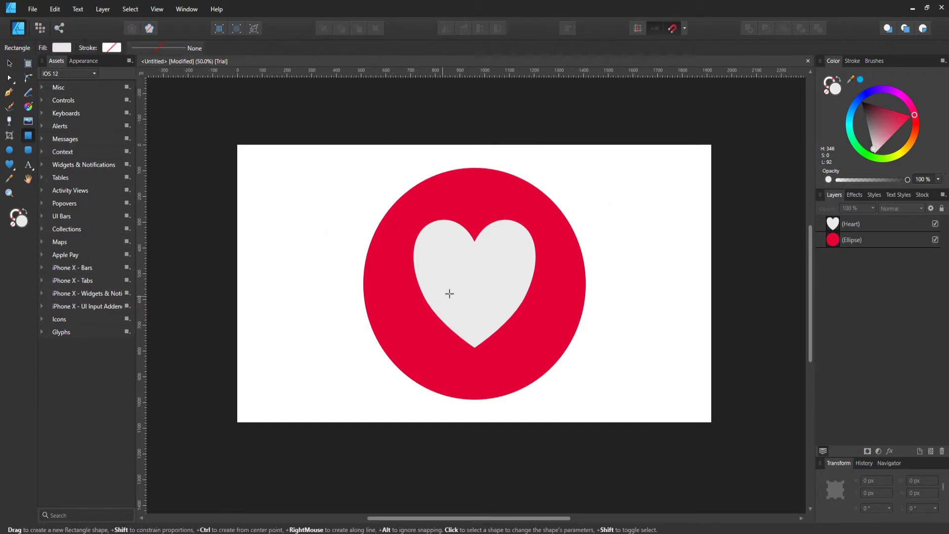
pyautogui.moveTo(413, 220)
pyautogui.mouseDown()
pyautogui.moveTo(518, 392)
pyautogui.moveTo(562, 386)
pyautogui.mouseUp()
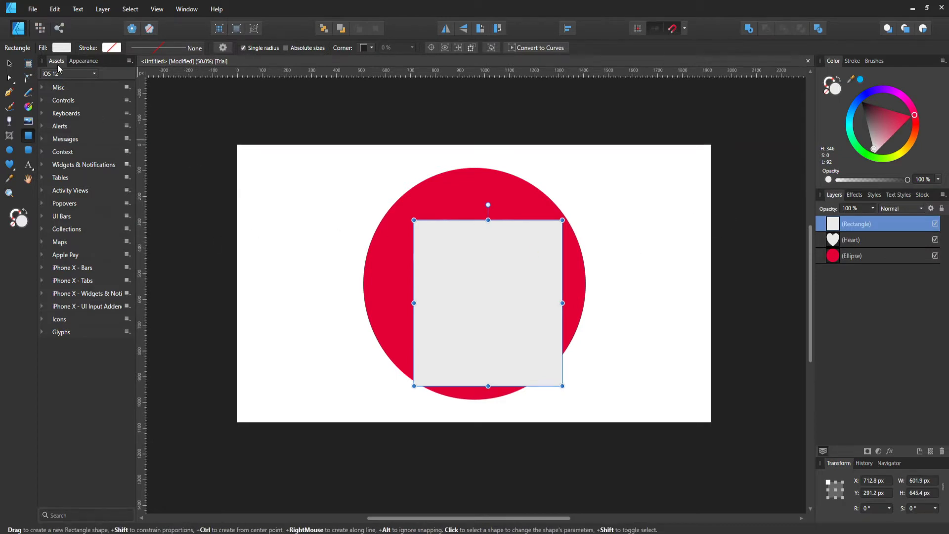
pyautogui.click(61, 48)
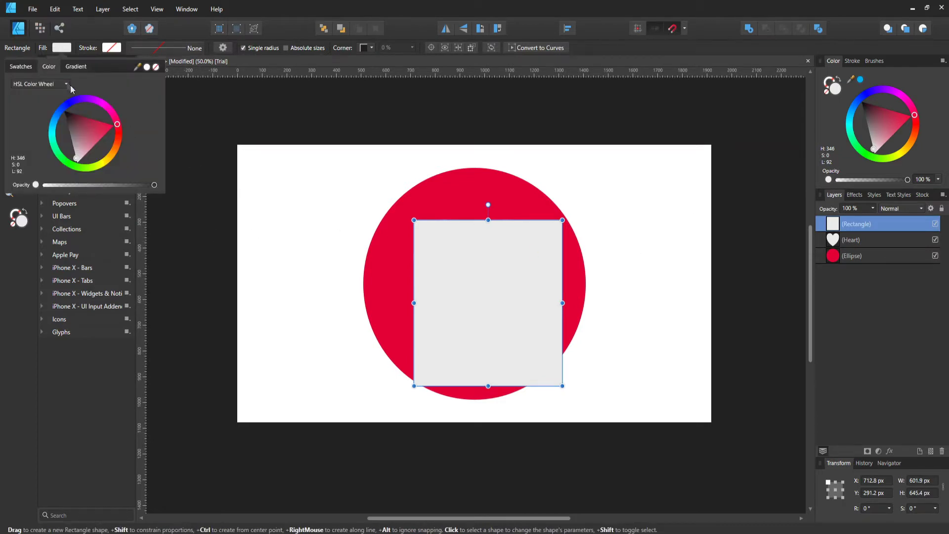
pyautogui.click(76, 66)
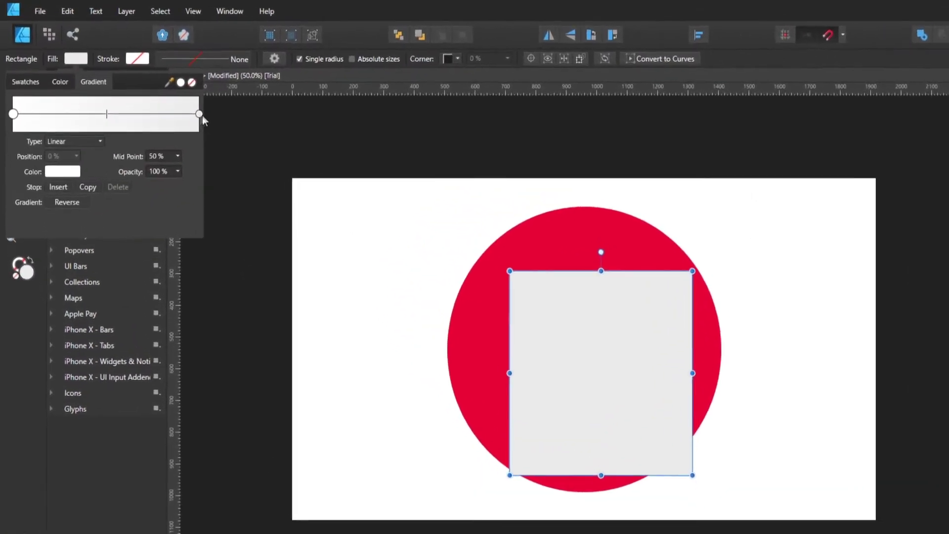
pyautogui.click(200, 113)
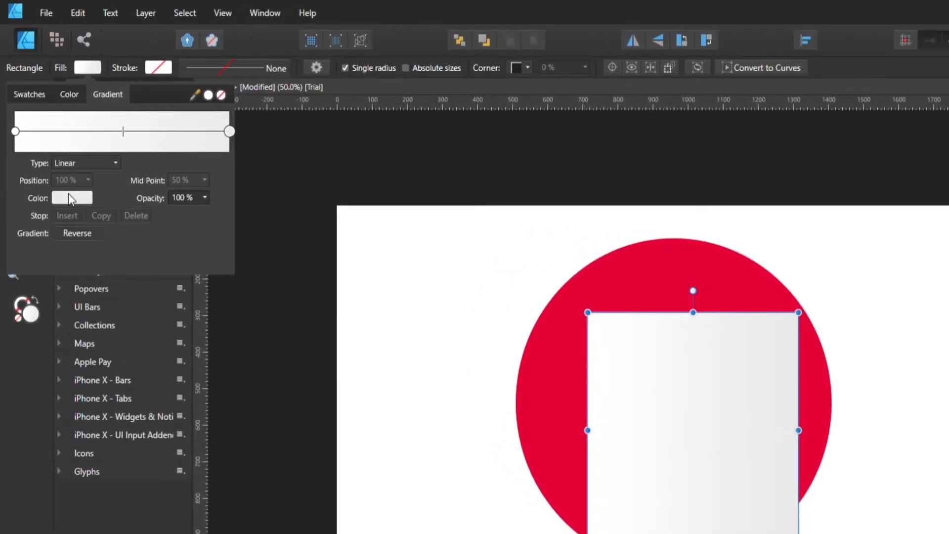
pyautogui.click(68, 197)
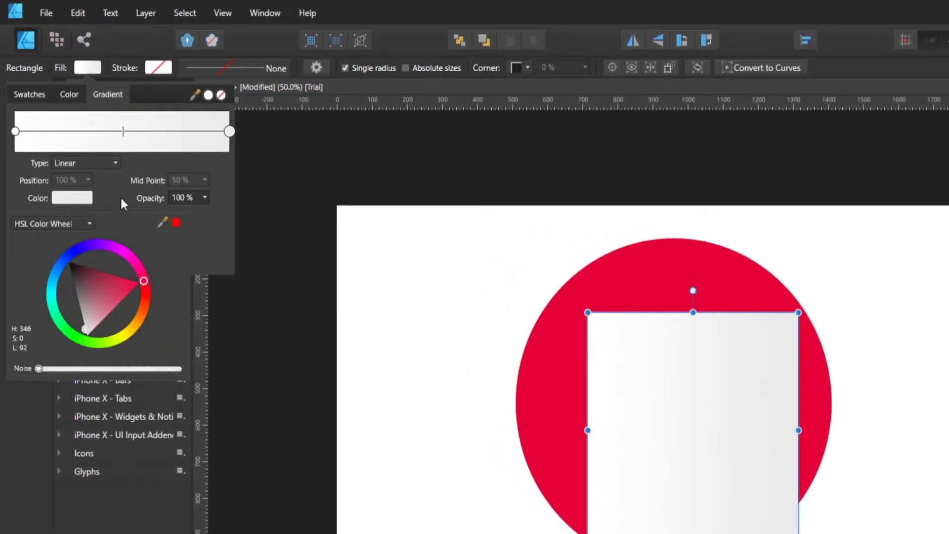
pyautogui.click(204, 197)
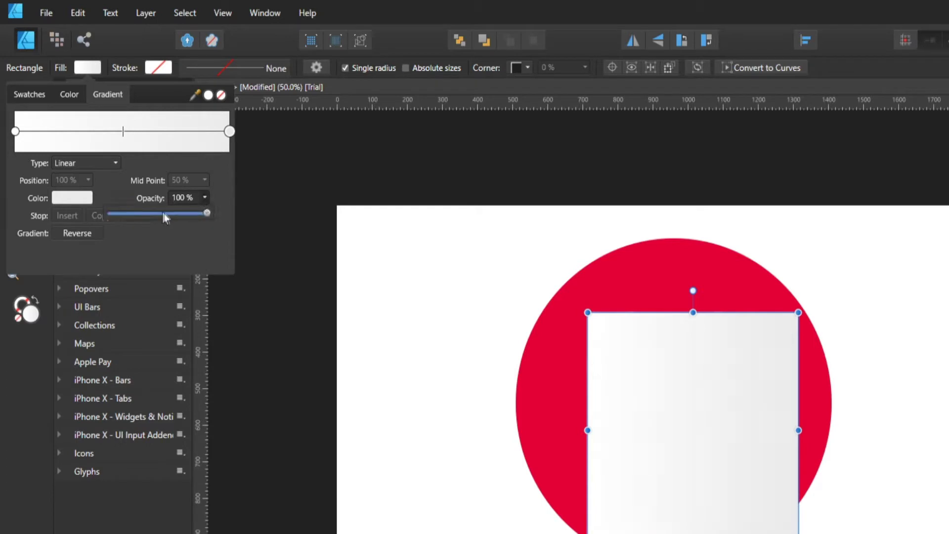
pyautogui.moveTo(207, 215); pyautogui.dragTo(109, 216)
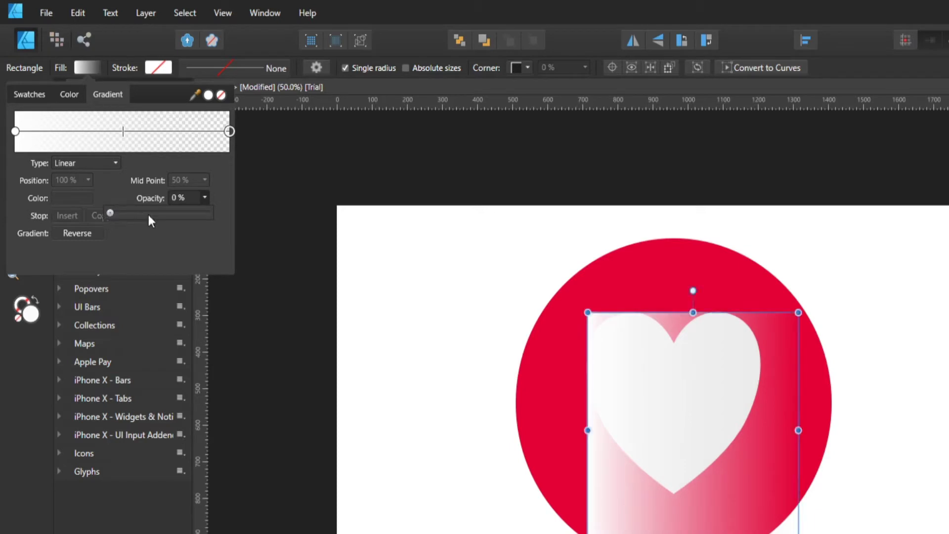
# Set the rectangle gradient's start stop to mid grey, H 0, S 0, L 48, at 45% opacity.
pyautogui.click(15, 132)
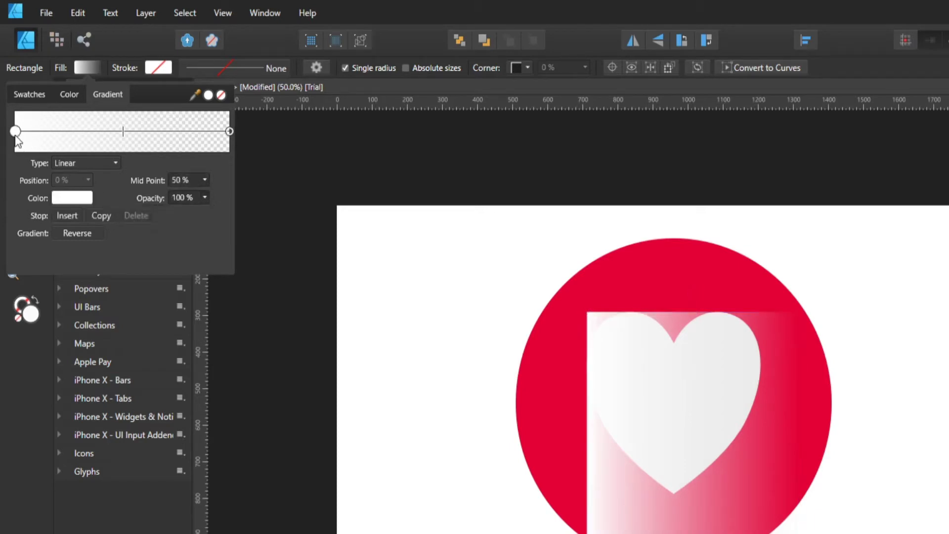
pyautogui.click(67, 197)
pyautogui.moveTo(79, 275)
pyautogui.mouseDown()
pyautogui.moveTo(69, 298)
pyautogui.moveTo(64, 278)
pyautogui.moveTo(60, 292)
pyautogui.mouseUp()
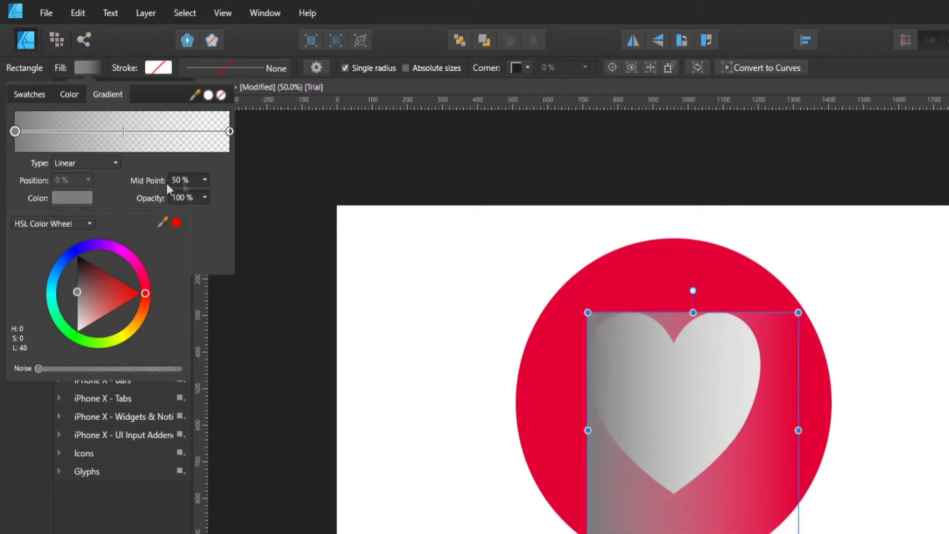
pyautogui.click(205, 197)
pyautogui.moveTo(201, 215); pyautogui.dragTo(142, 215)
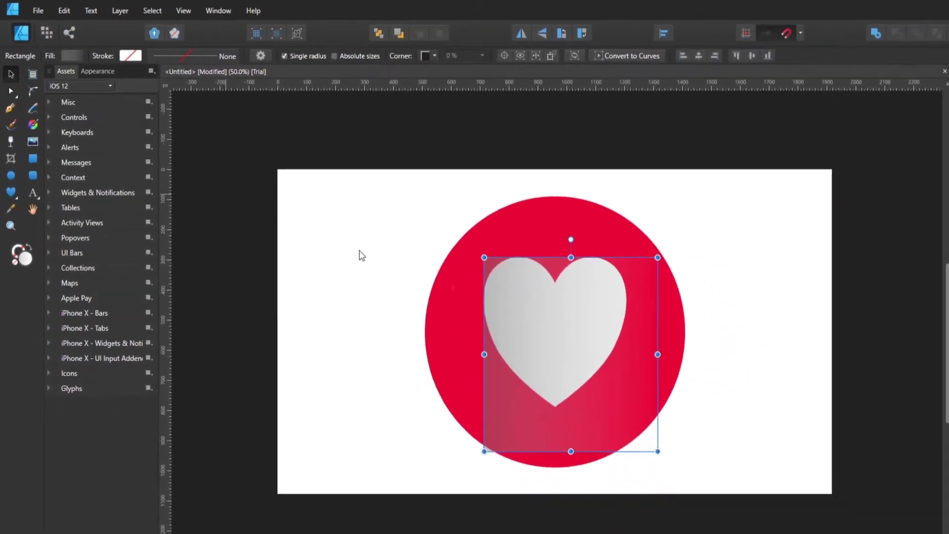
# Resize the rectangle to about 447 × 505 px, rotate it to about -33.8° and place it as a shadow from the heart's right lobe and tip.
pyautogui.moveTo(571, 257); pyautogui.dragTo(572, 312)
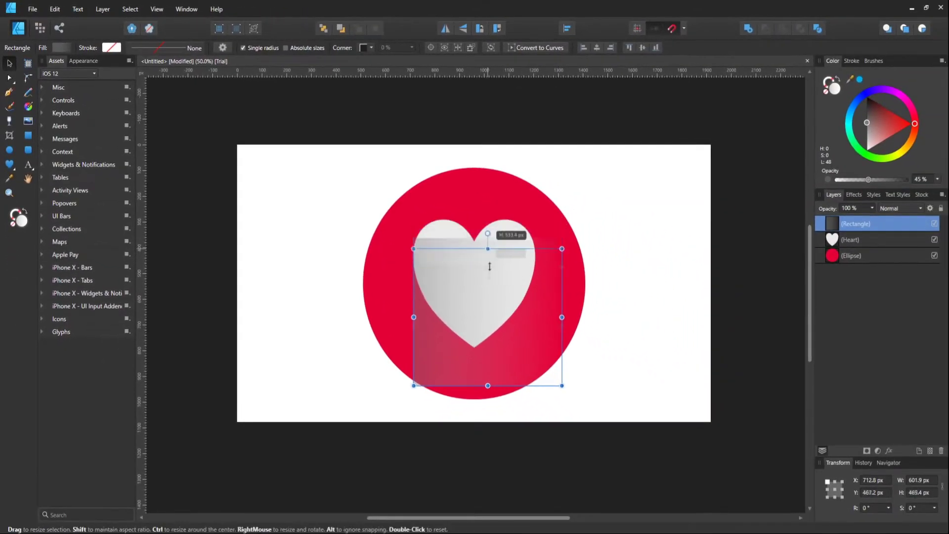
pyautogui.moveTo(490, 266); pyautogui.dragTo(488, 303)
pyautogui.moveTo(494, 341); pyautogui.dragTo(502, 301)
pyautogui.moveTo(574, 258); pyautogui.dragTo(592, 314)
pyautogui.moveTo(505, 287); pyautogui.dragTo(561, 278)
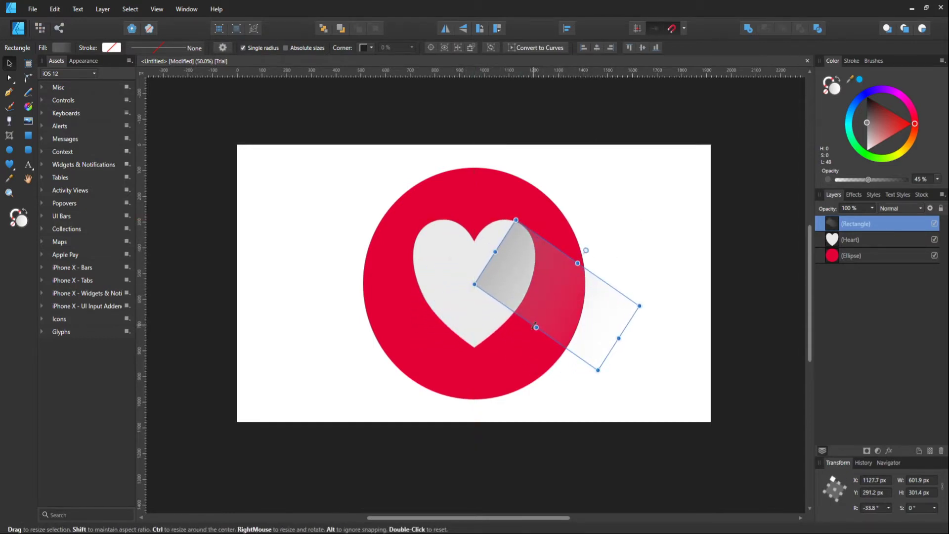
pyautogui.moveTo(536, 326); pyautogui.dragTo(499, 364)
pyautogui.moveTo(603, 360); pyautogui.dragTo(573, 339)
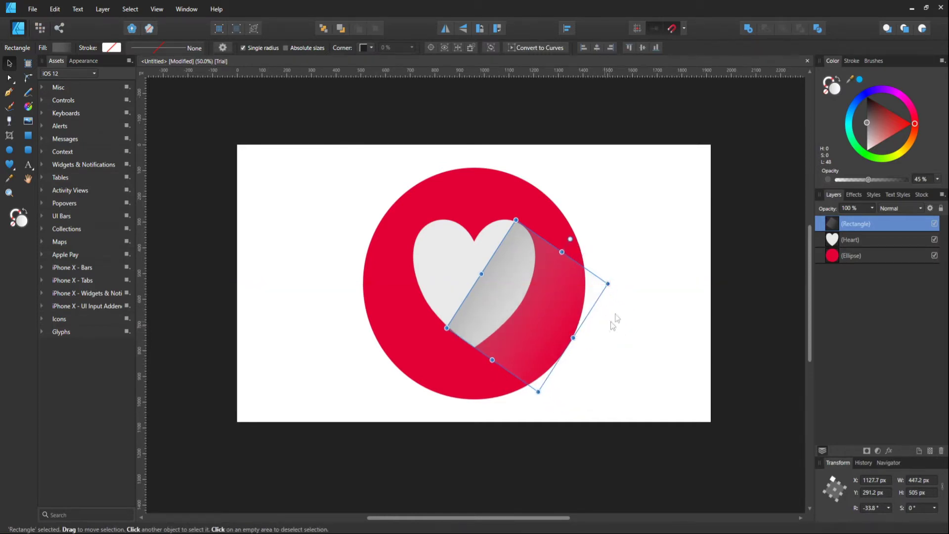
pyautogui.click(703, 230)
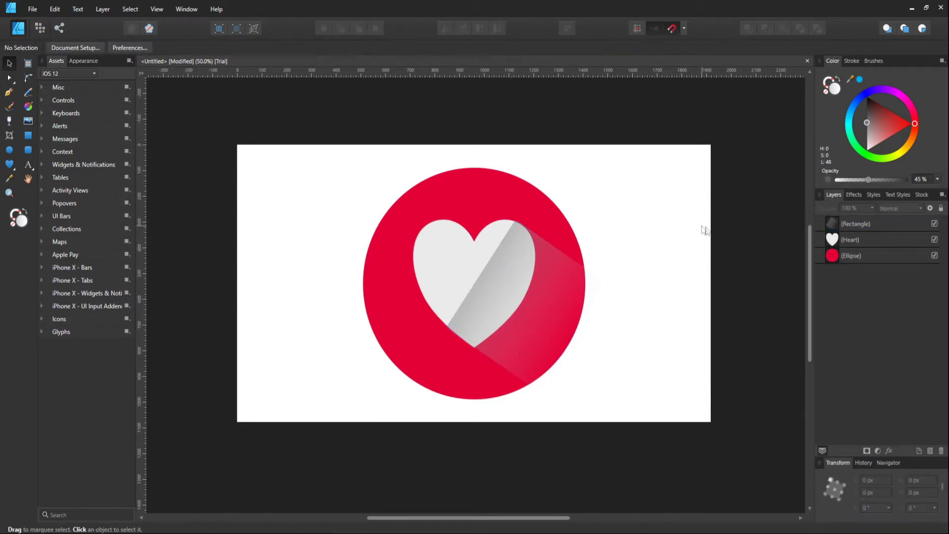
# Move the rectangle beneath the heart in the layer order, keeping it above the circle.
pyautogui.click(867, 224)
pyautogui.moveTo(868, 242); pyautogui.dragTo(855, 253)
pyautogui.click(677, 331)
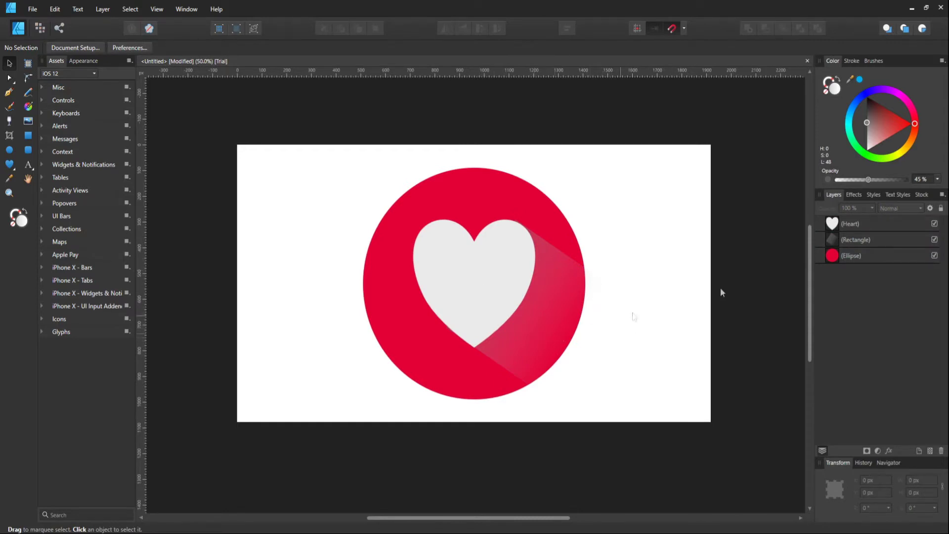
# Change the shadow rectangle gradient's start stop colour to black and deselect the rectangle.
pyautogui.click(865, 239)
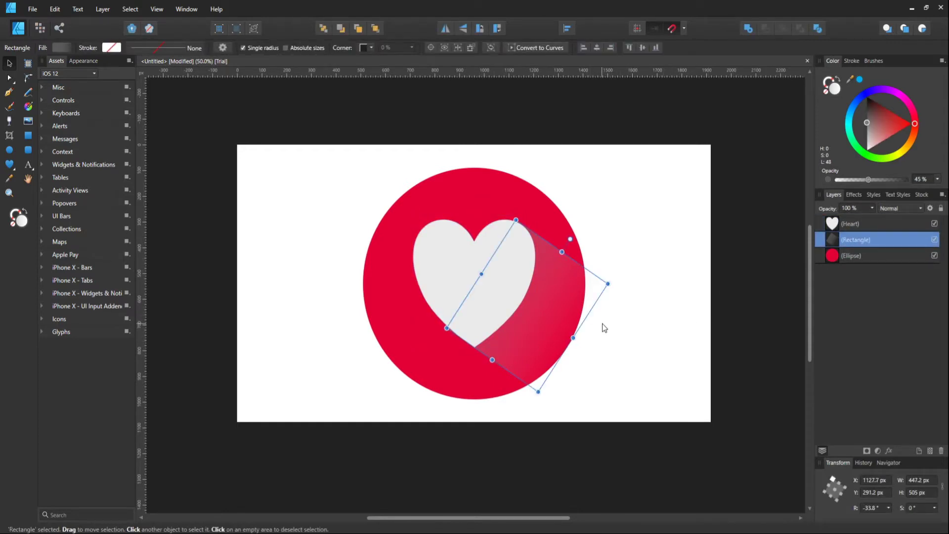
pyautogui.click(62, 47)
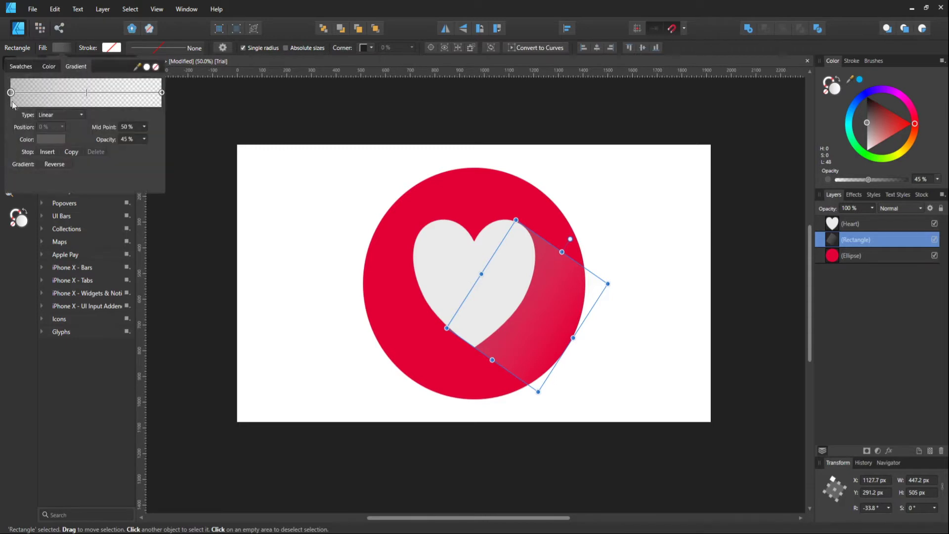
pyautogui.click(40, 139)
pyautogui.moveTo(66, 195); pyautogui.dragTo(54, 179)
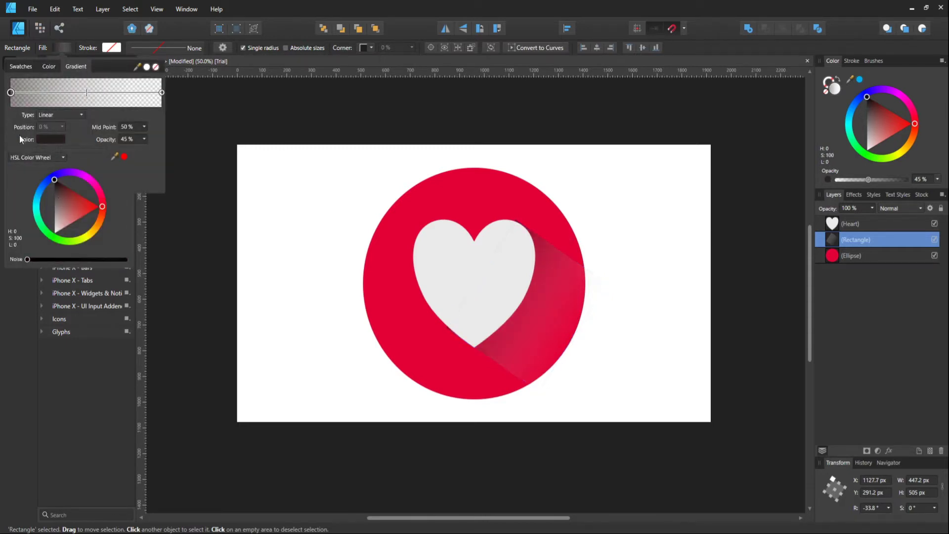
pyautogui.click(621, 211)
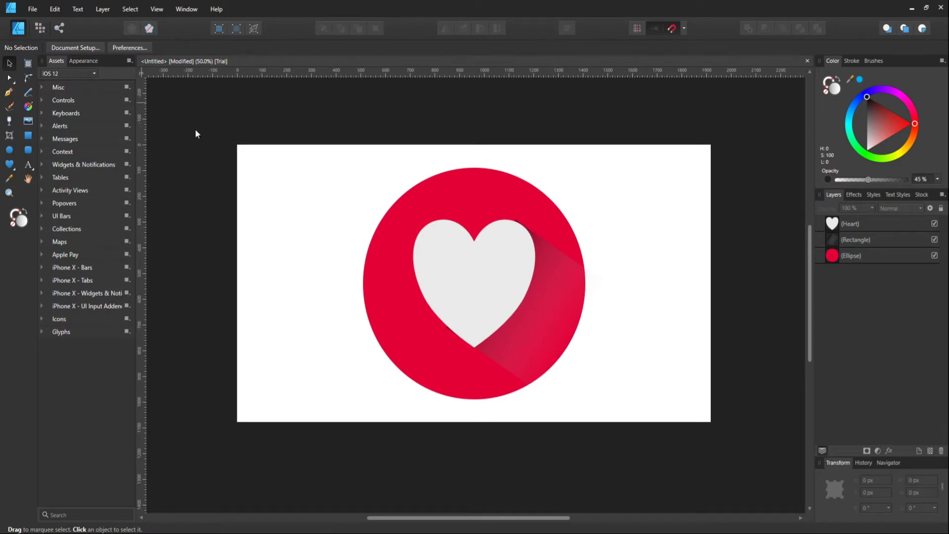
# Set the shadow rectangle gradient's end stop to black at 0% opacity and deselect the rectangle.
pyautogui.click(526, 326)
pyautogui.click(63, 47)
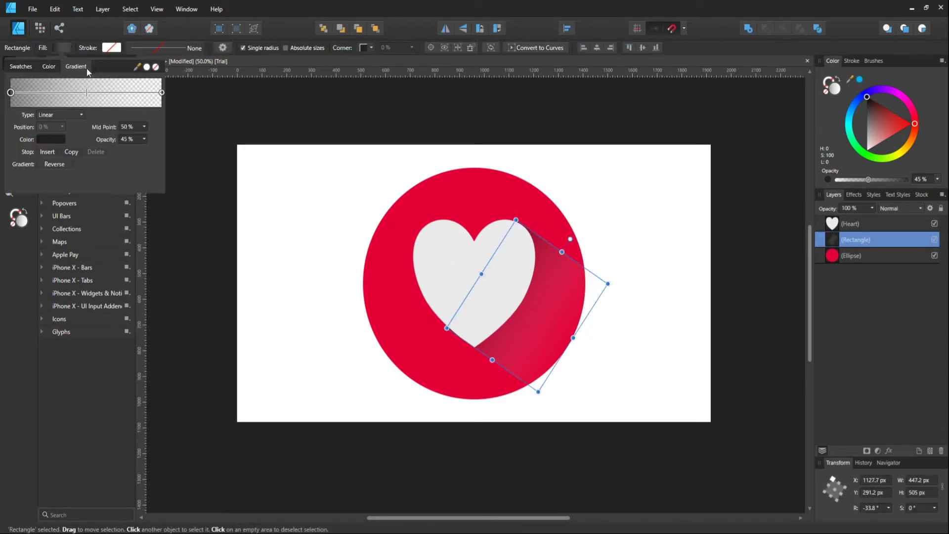
pyautogui.click(162, 92)
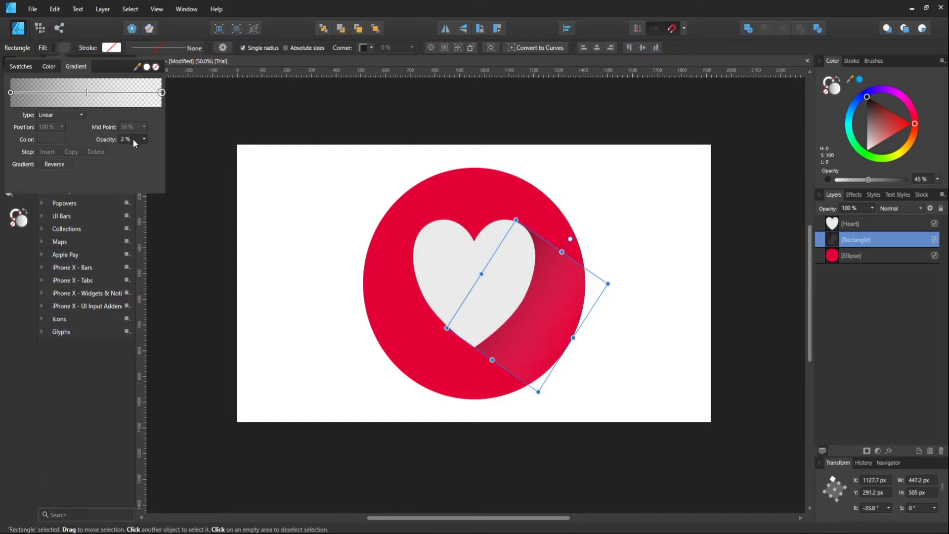
pyautogui.click(51, 144)
pyautogui.moveTo(88, 203); pyautogui.dragTo(91, 204)
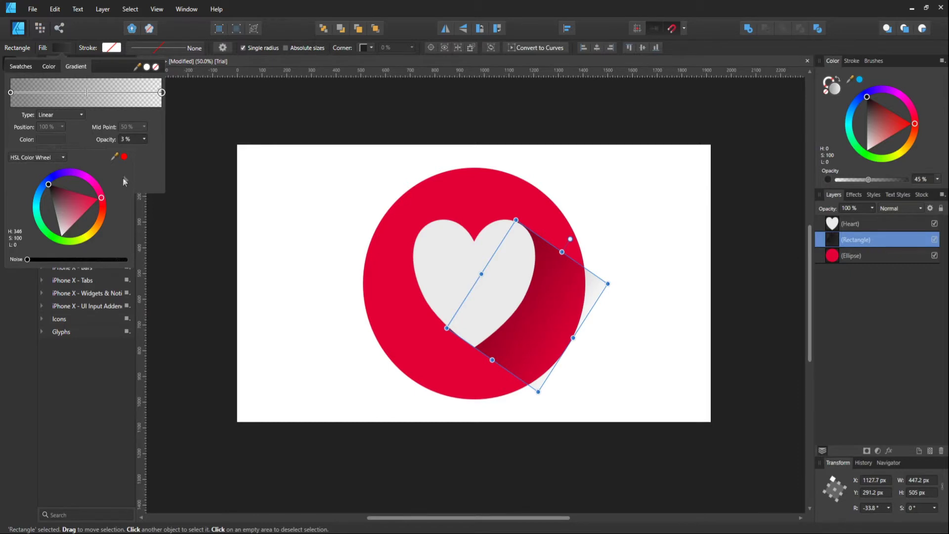
pyautogui.click(131, 139)
pyautogui.write('0')
pyautogui.press('Return')
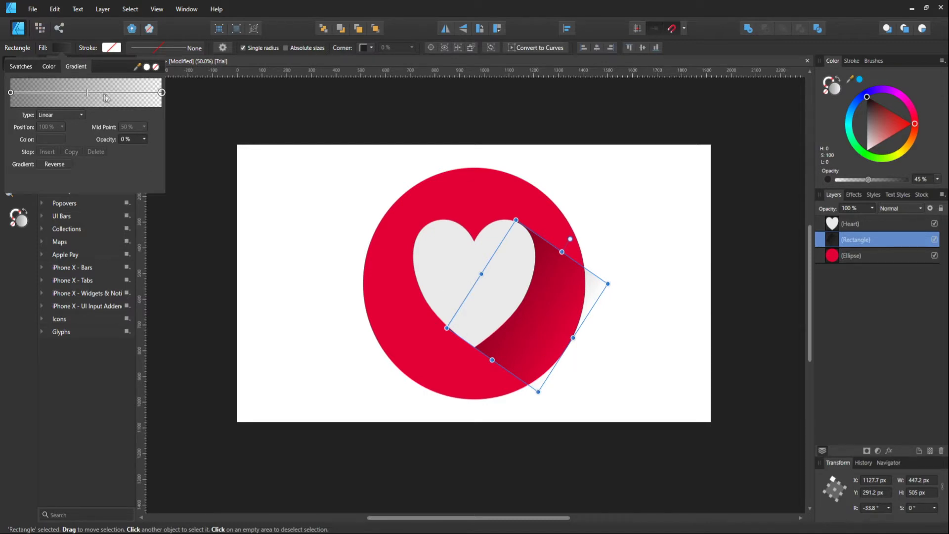
pyautogui.click(662, 284)
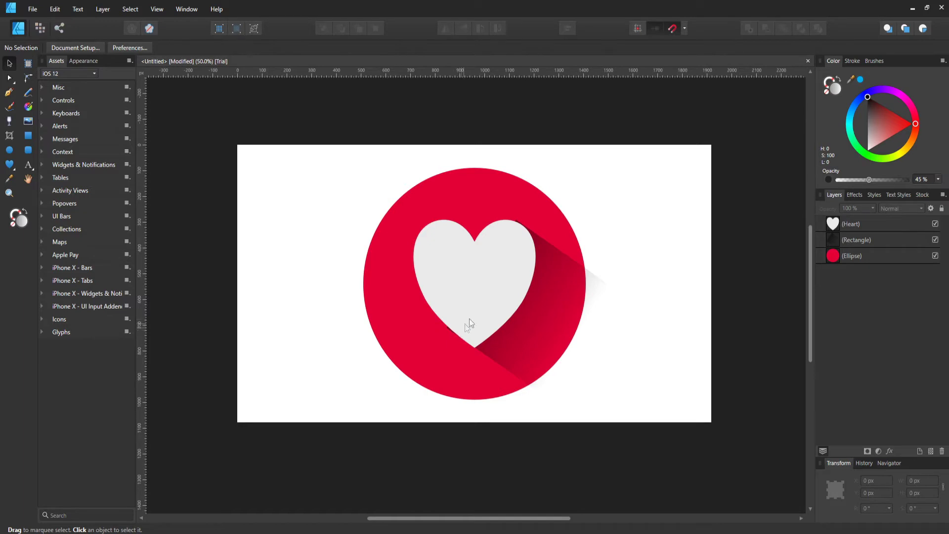
# Convert the shadow rectangle beneath the heart to curves.
pyautogui.hotkey('ctrl', '+')
pyautogui.hotkey('ctrl', '+')
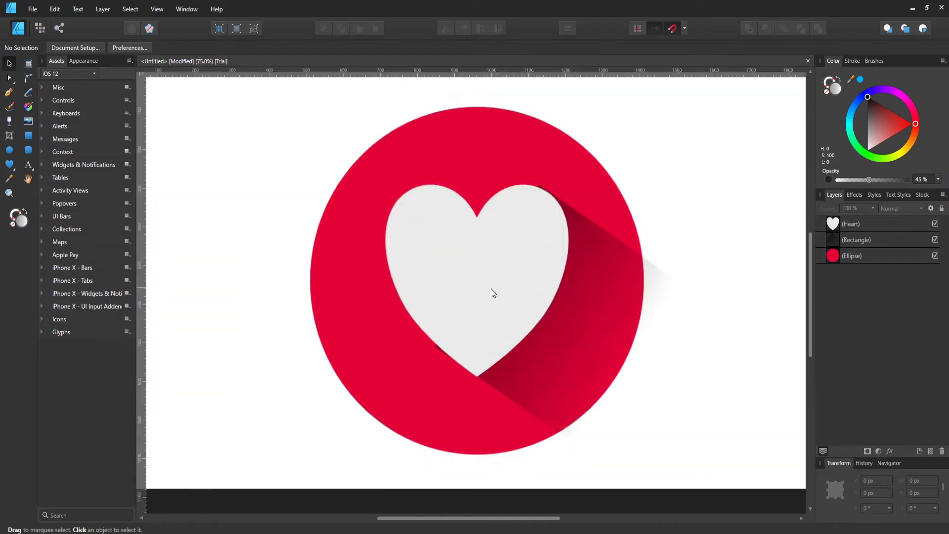
pyautogui.scroll(-1, 483, 307)
pyautogui.click(547, 452)
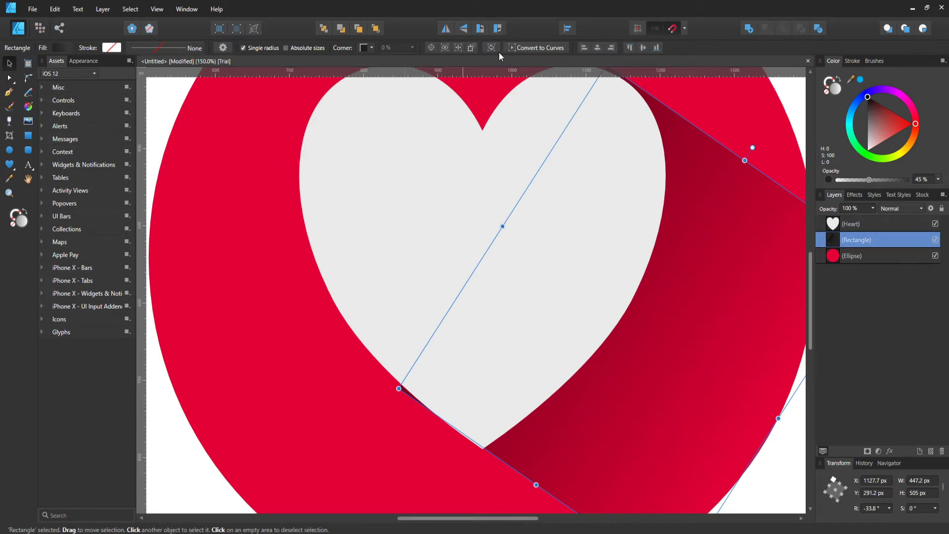
pyautogui.click(538, 47)
# Add a shadow node at the heart's bottom tip and tuck the shadow's protruding lower-left corner behind the heart.
pyautogui.click(9, 78)
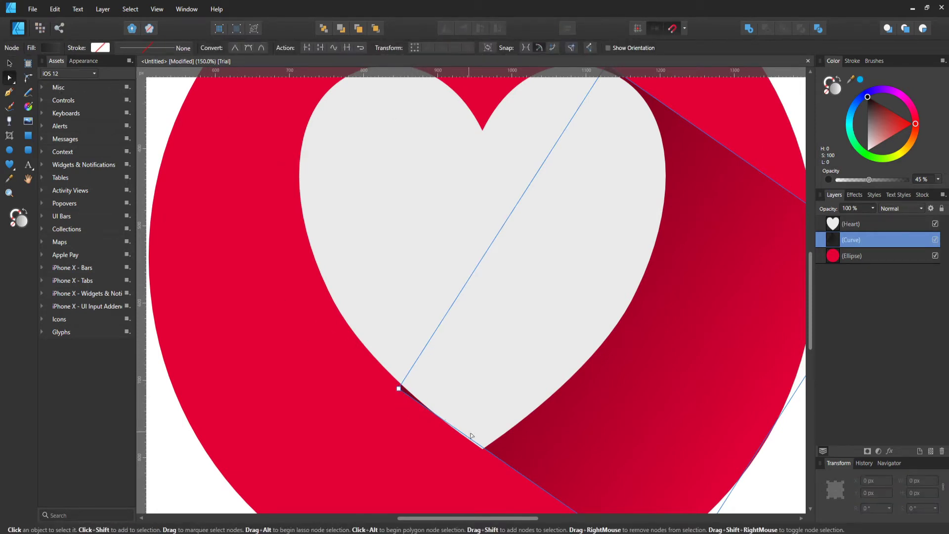
pyautogui.click(482, 448)
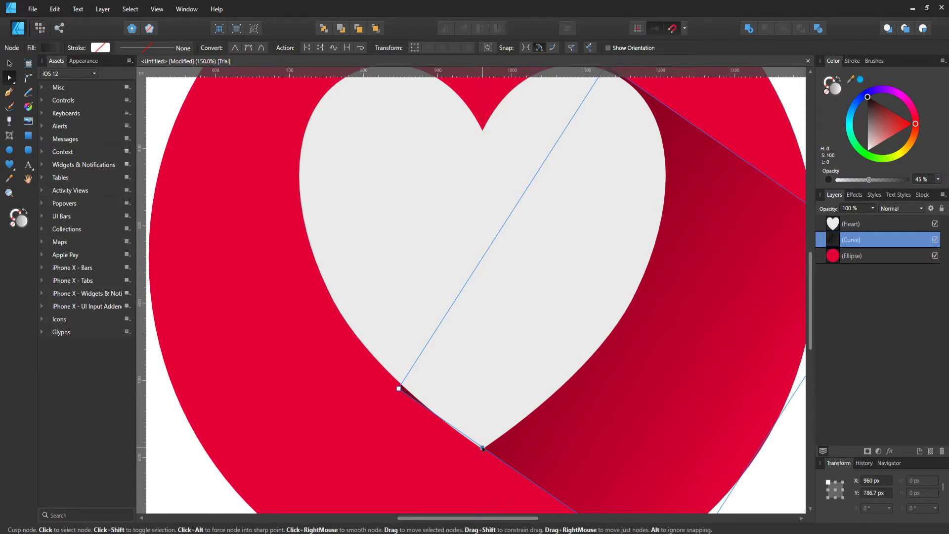
pyautogui.moveTo(483, 450); pyautogui.dragTo(483, 451)
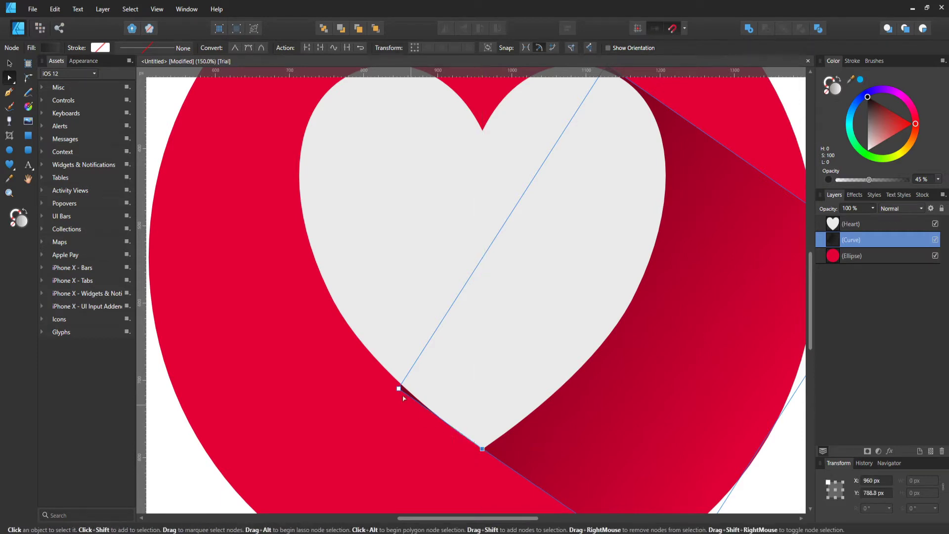
pyautogui.moveTo(400, 389); pyautogui.dragTo(404, 386)
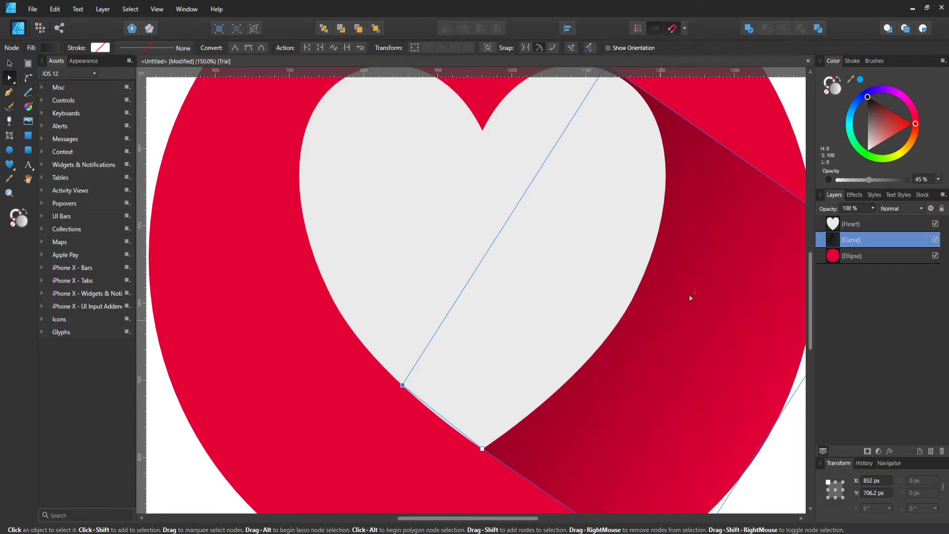
# Add a node on the shadow's upper edge at the heart's right lobe and tuck its top corner behind the heart.
pyautogui.scroll(4, 682, 287)
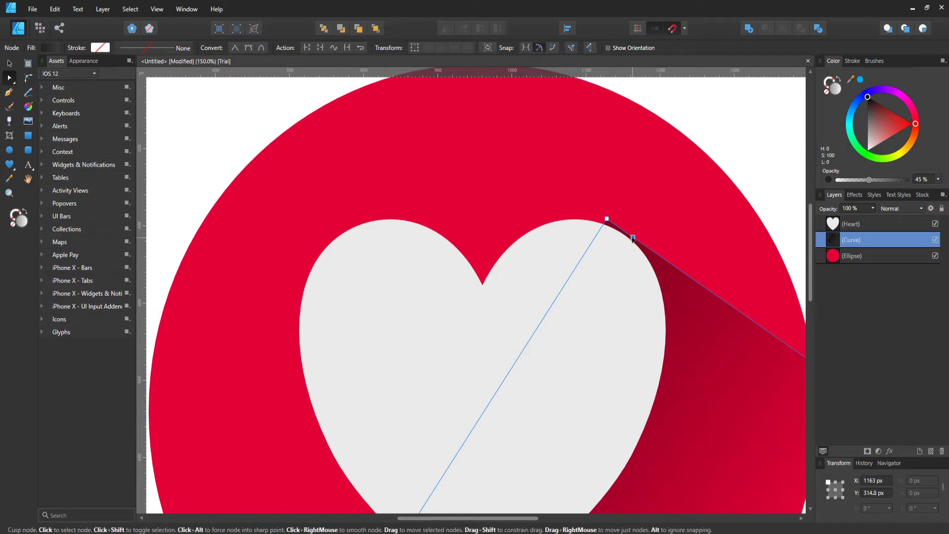
pyautogui.moveTo(630, 240); pyautogui.dragTo(630, 242)
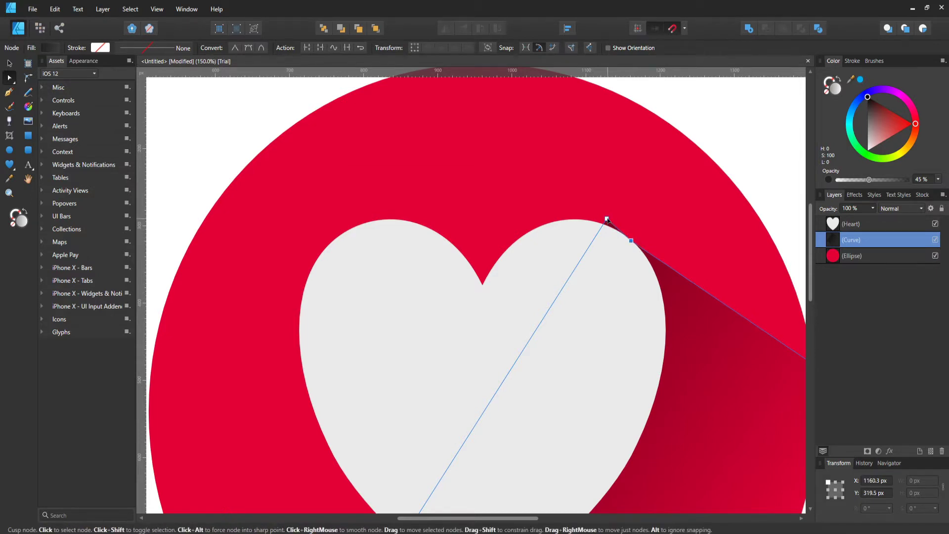
pyautogui.click(732, 297)
pyautogui.scroll(-4, 695, 175)
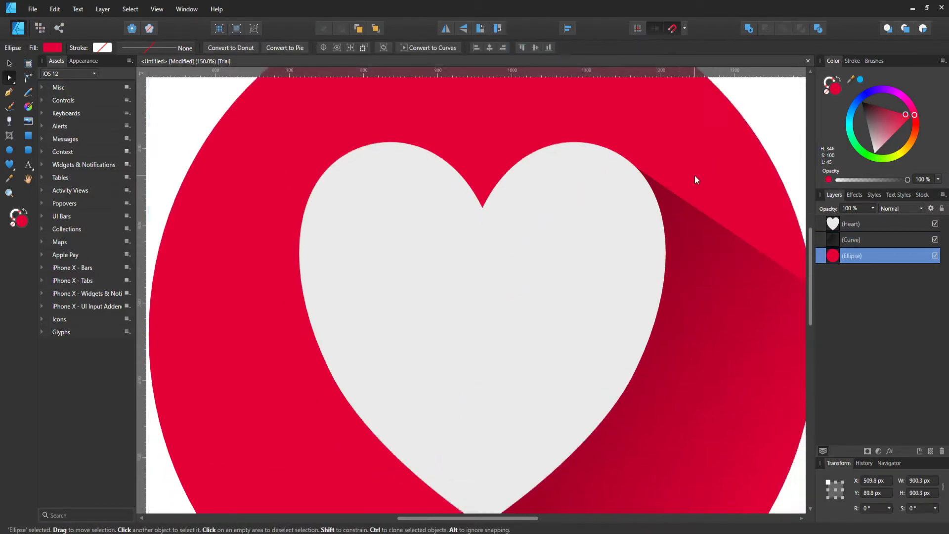
# Clip the shadow curve inside the red circle by nesting it in the ellipse layer, then deselect it.
pyautogui.hotkey('ctrl', '0')
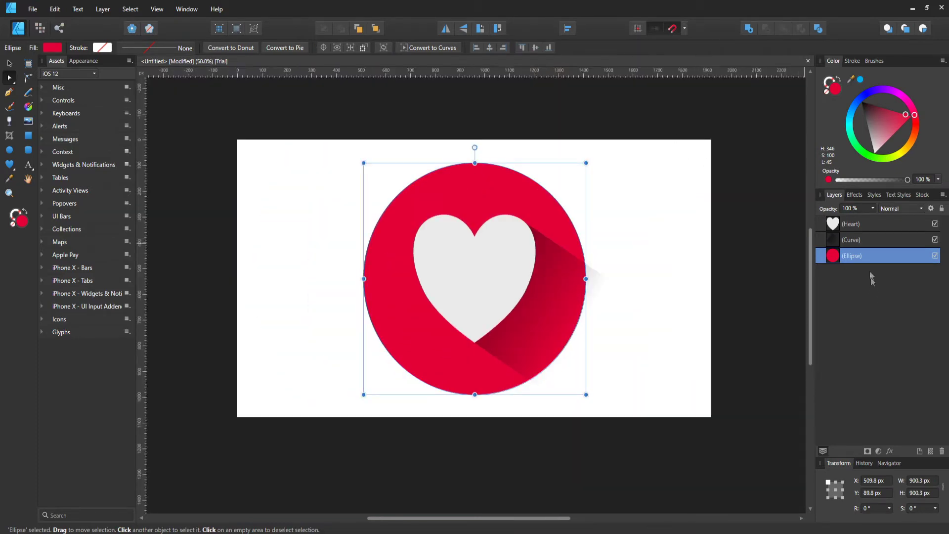
pyautogui.click(865, 241)
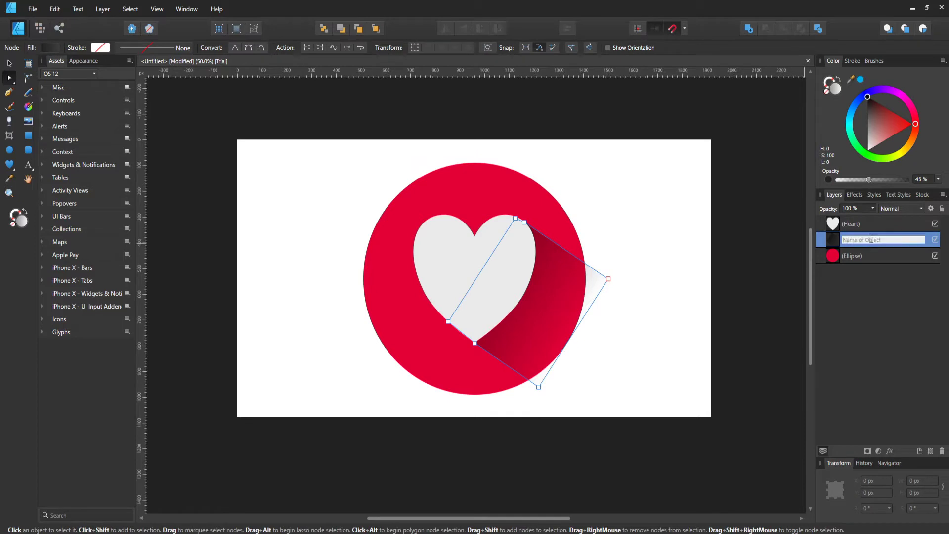
pyautogui.moveTo(872, 241); pyautogui.dragTo(859, 257)
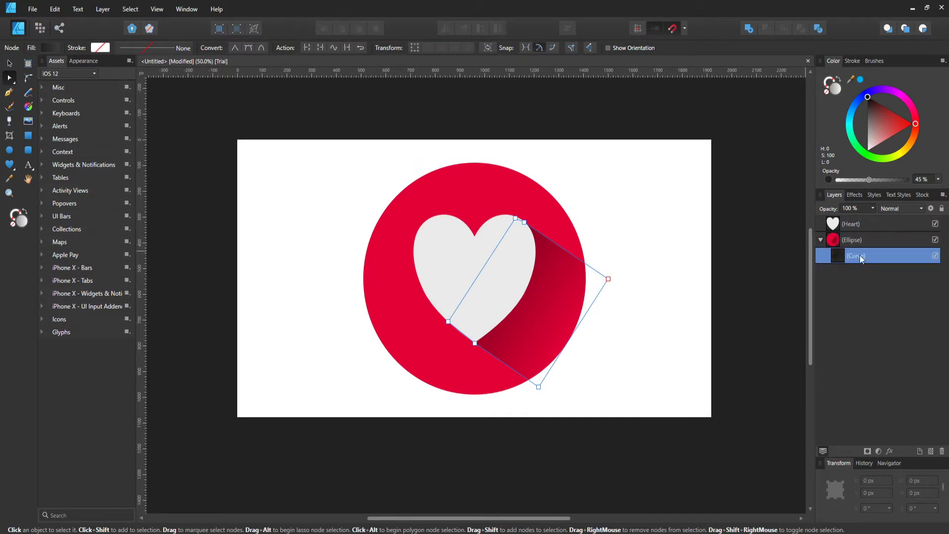
pyautogui.click(691, 292)
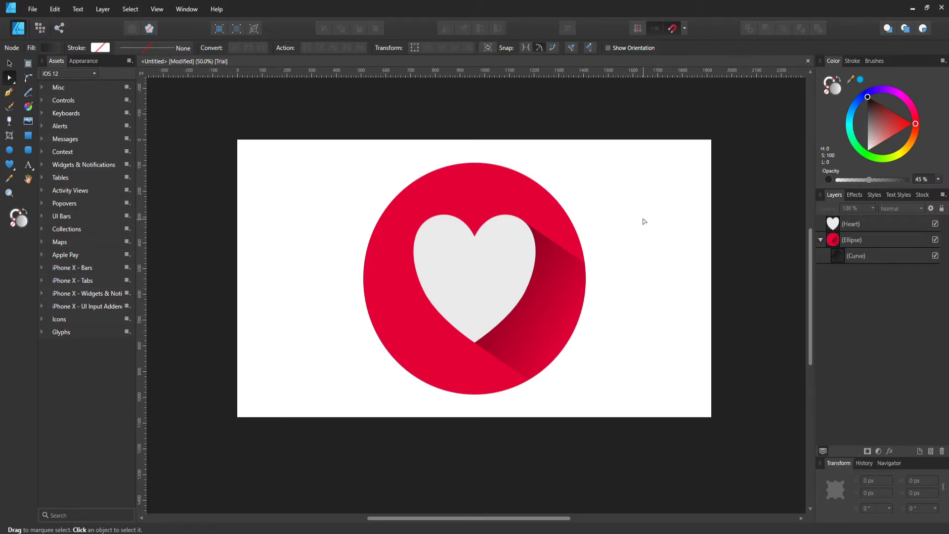
# Set the shadow gradient's start stop opacity to 35% and deselect the shadow.
pyautogui.click(559, 277)
pyautogui.click(45, 48)
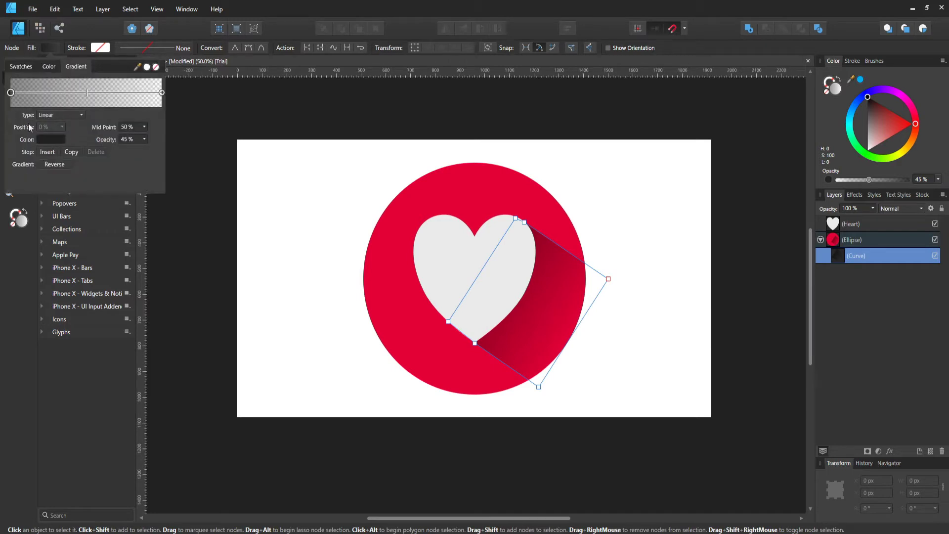
pyautogui.click(11, 93)
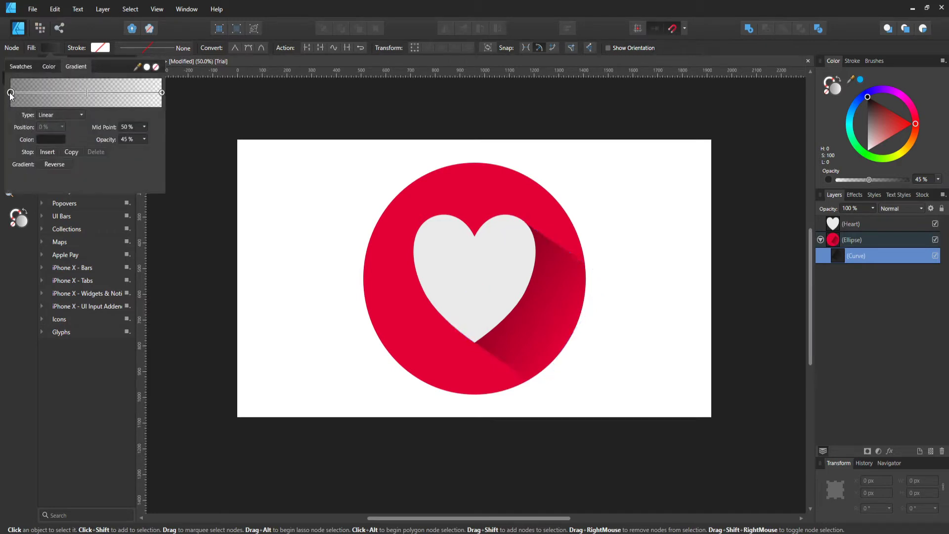
pyautogui.write('35')
pyautogui.press('Return')
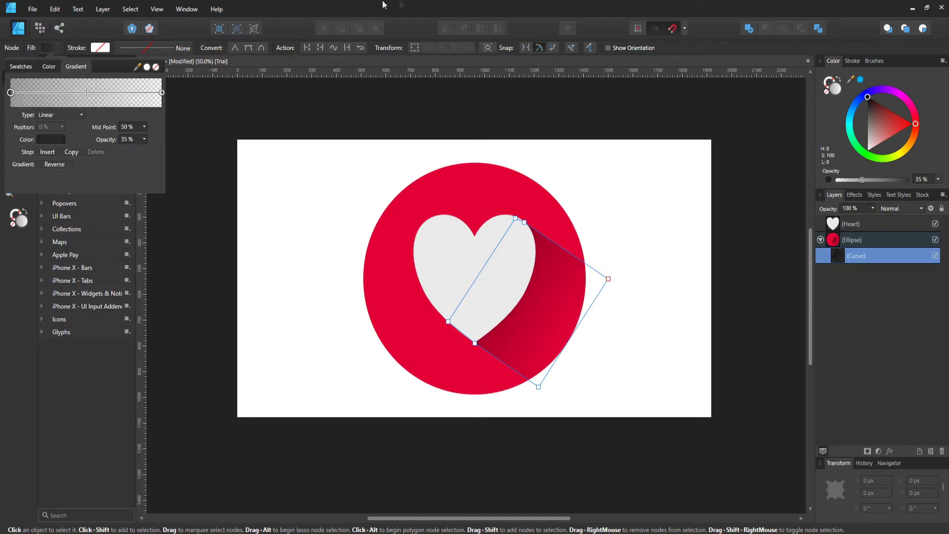
pyautogui.press('v')
pyautogui.click(546, 157)
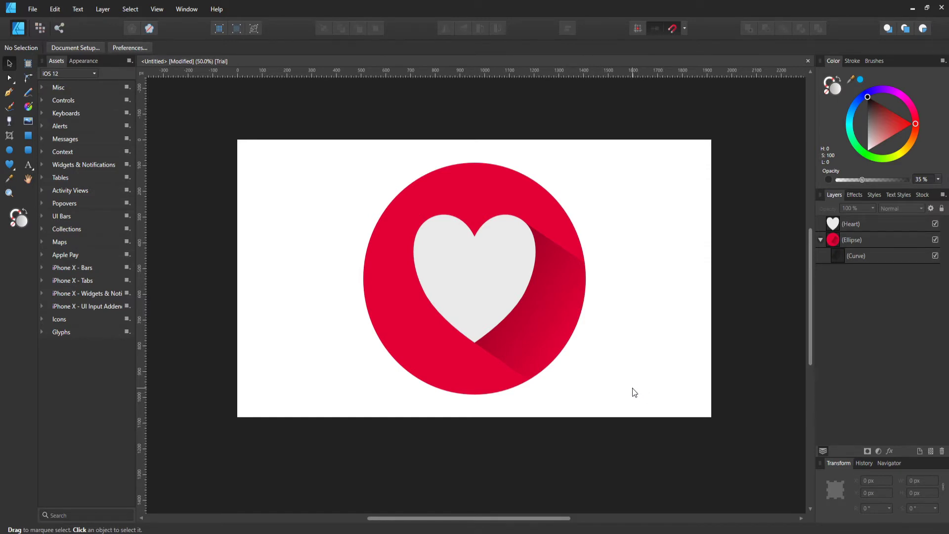
# Take the shadow curve out of the ellipse layer, placing it between the heart and the circle.
pyautogui.click(861, 245)
pyautogui.moveTo(851, 257); pyautogui.dragTo(864, 238)
pyautogui.click(860, 256)
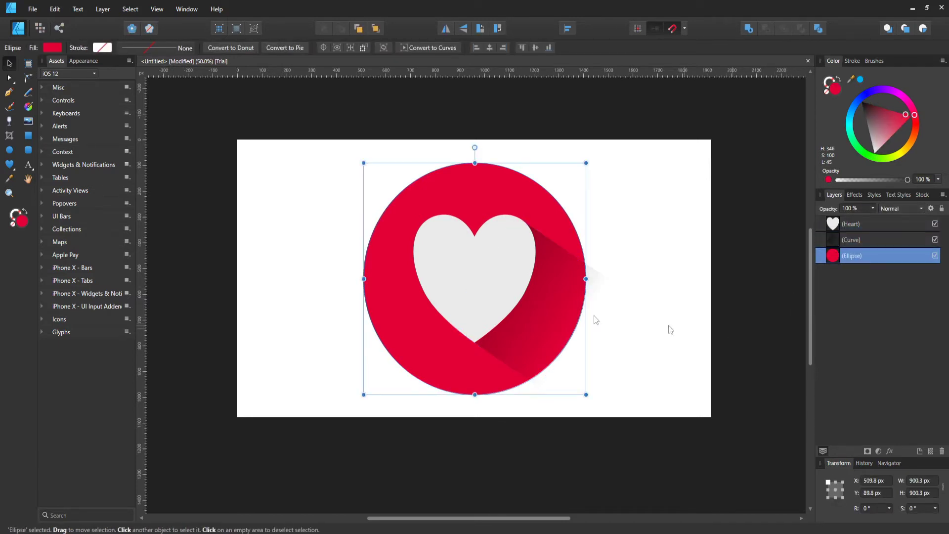
# Change the circle's fill from red to mid grey with S 0, L 61.
pyautogui.click(45, 49)
pyautogui.click(71, 155)
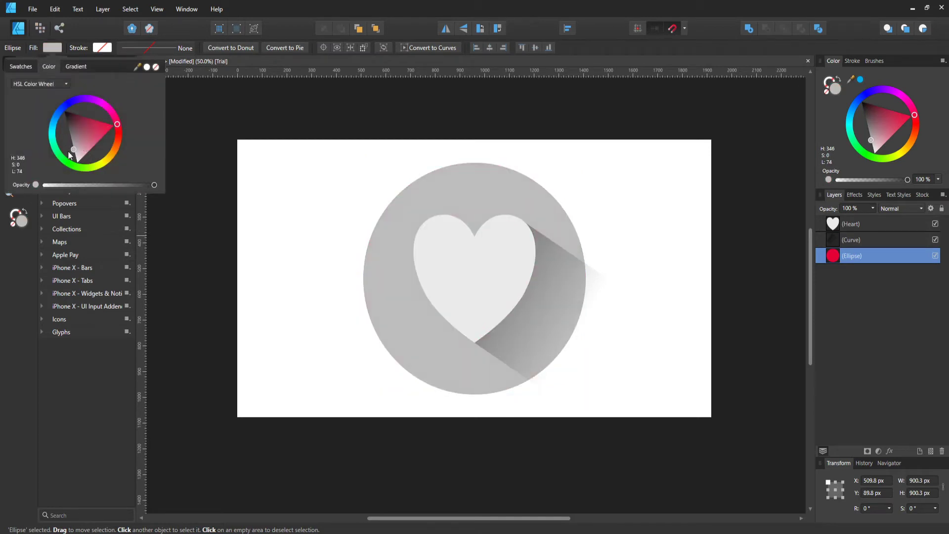
pyautogui.moveTo(66, 153); pyautogui.dragTo(62, 146)
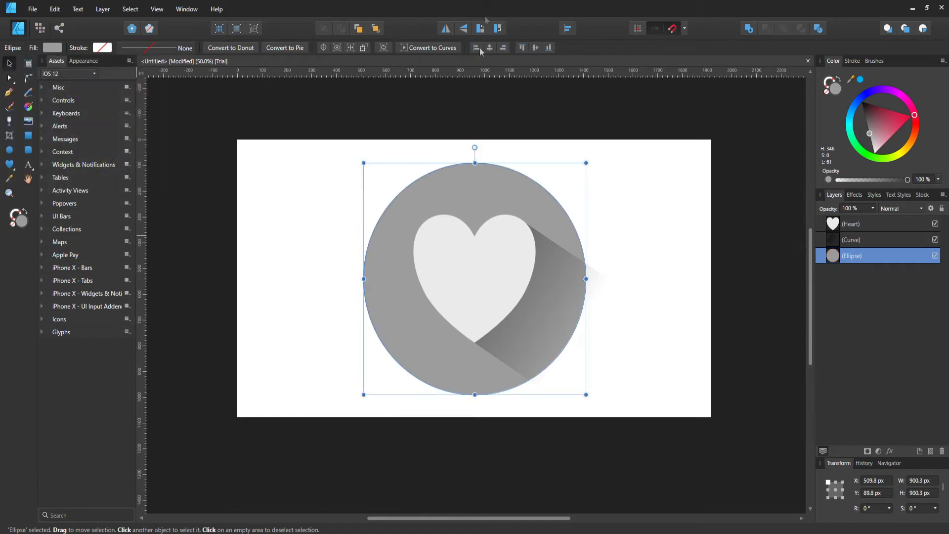
# Delete the heart and draw a 12-tooth cog about 639 × 639 px over the circle.
pyautogui.click(852, 224)
pyautogui.press('Delete')
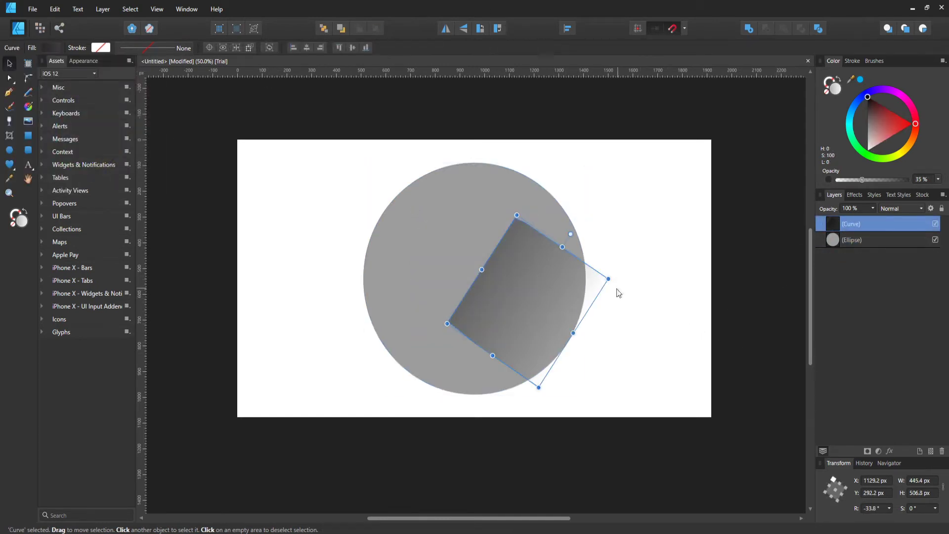
pyautogui.click(10, 164)
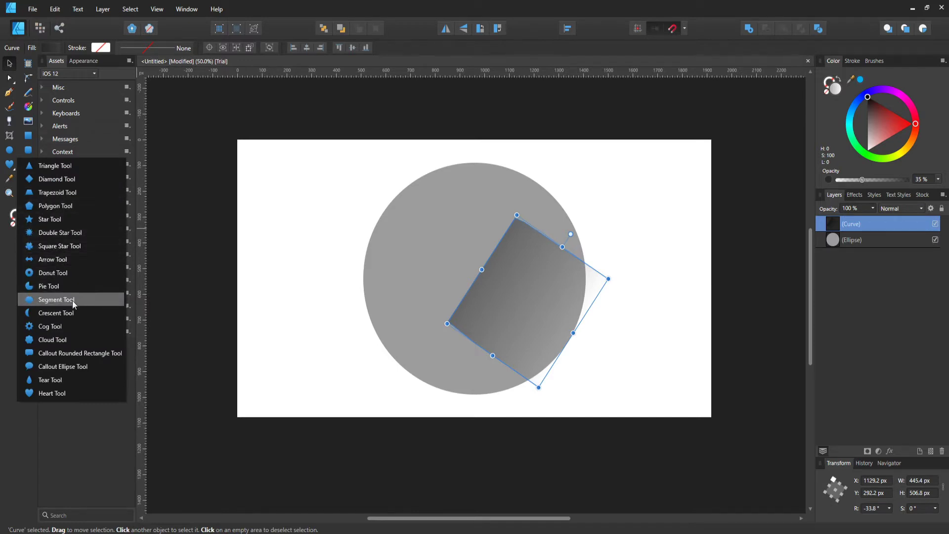
pyautogui.click(49, 326)
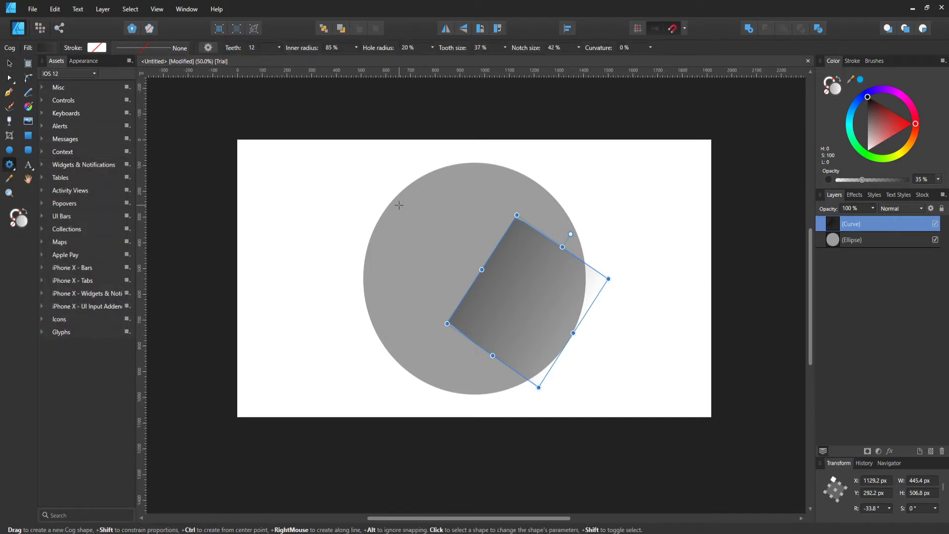
pyautogui.moveTo(404, 203); pyautogui.dragTo(561, 367)
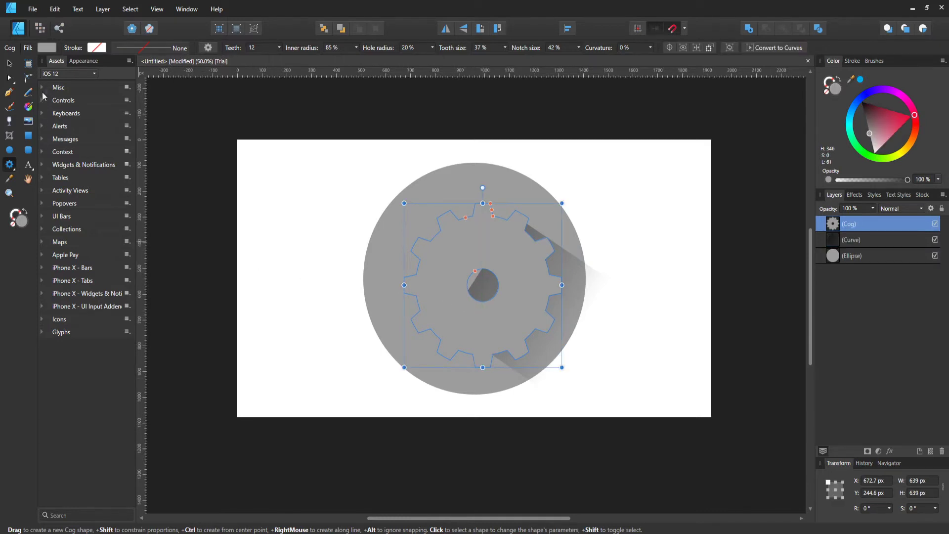
# Fill the cog with dark grey, S 0, L 28.
pyautogui.click(47, 48)
pyautogui.moveTo(75, 136); pyautogui.dragTo(55, 129)
pyautogui.press('Escape')
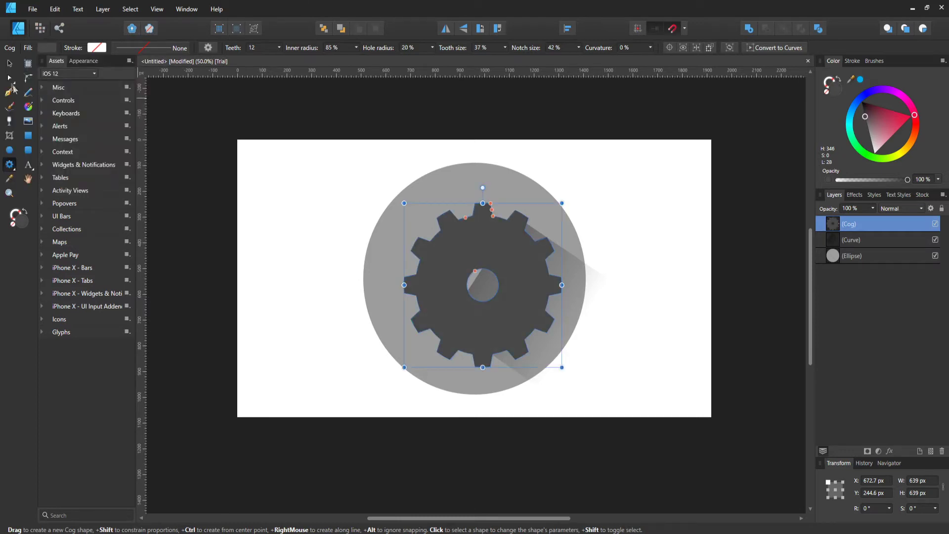
# Scale the cog down to about 565 × 565 px and centre it on the circle.
pyautogui.press('v')
pyautogui.moveTo(485, 260)
pyautogui.mouseDown()
pyautogui.moveTo(470, 253)
pyautogui.moveTo(478, 251)
pyautogui.mouseUp()
pyautogui.moveTo(553, 360); pyautogui.dragTo(518, 317)
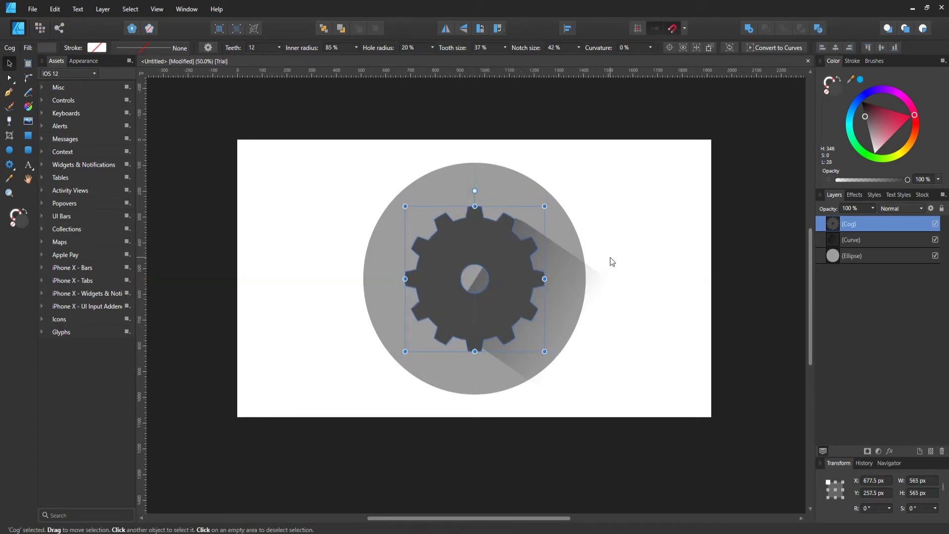
# Move the shadow shape down and left so its inner edge crosses the cog's centre, at about X 1102 px, Y 331 px.
pyautogui.hotkey('ctrl', '1')
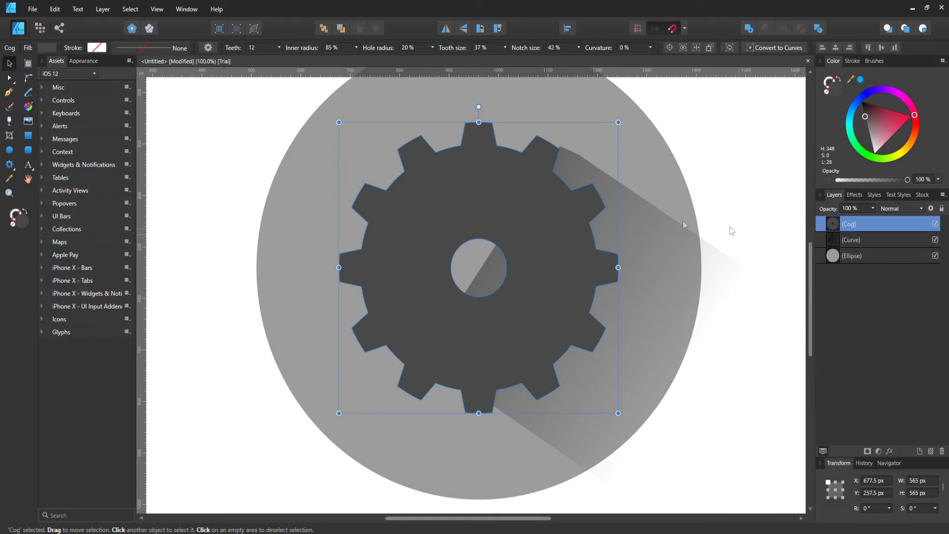
pyautogui.click(850, 240)
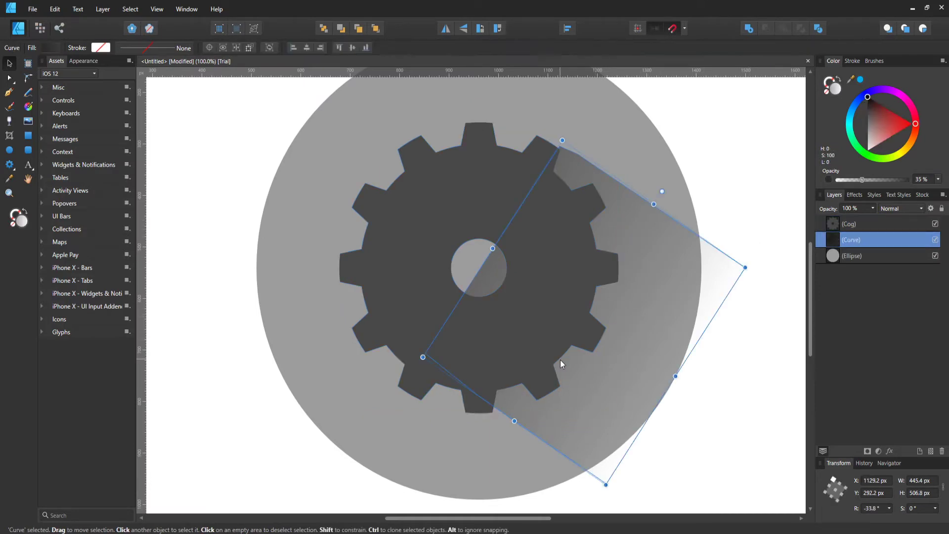
pyautogui.moveTo(556, 361); pyautogui.dragTo(542, 383)
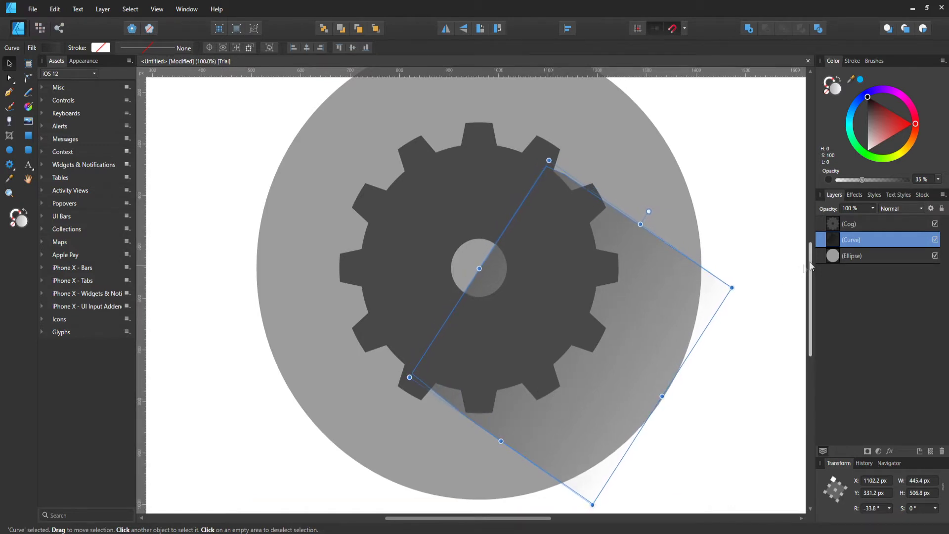
# Reshape the shadow by moving its inner nodes to line up with the cog's lower-left and upper-right teeth.
pyautogui.click(9, 79)
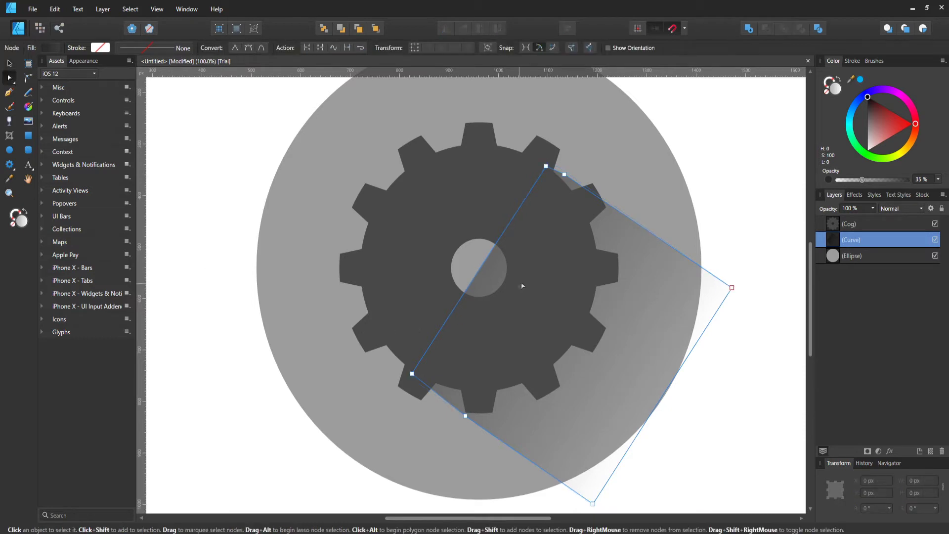
pyautogui.scroll(-2, 522, 286)
pyautogui.moveTo(411, 327); pyautogui.dragTo(385, 299)
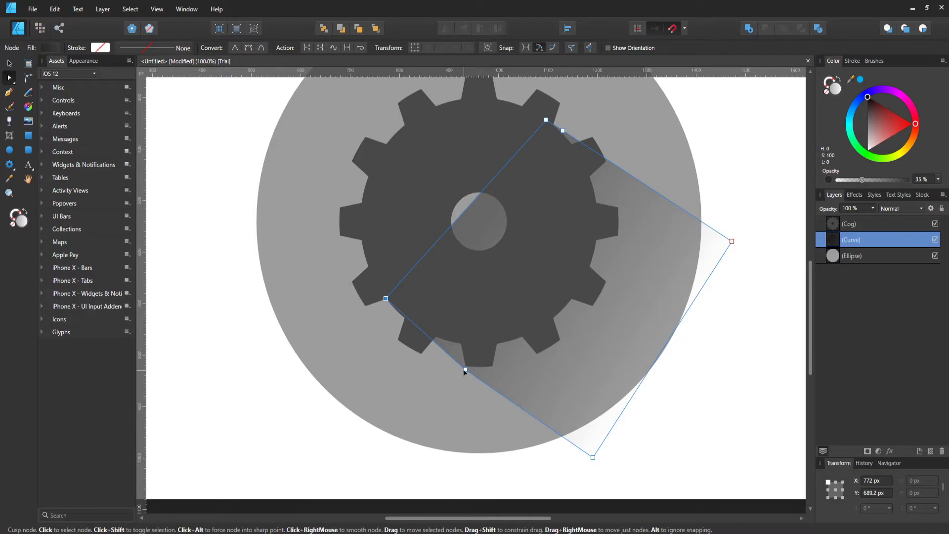
pyautogui.moveTo(466, 370); pyautogui.dragTo(468, 366)
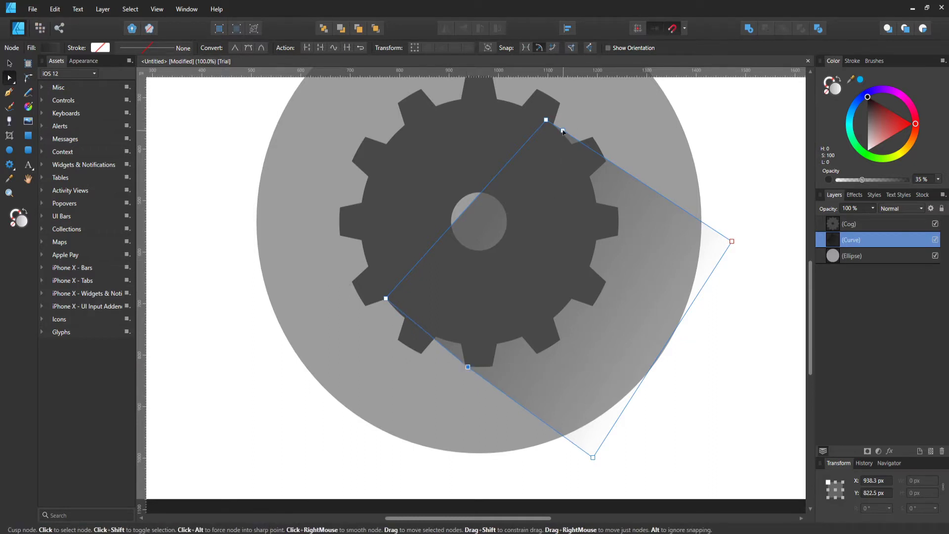
pyautogui.moveTo(563, 131); pyautogui.dragTo(566, 134)
pyautogui.click(546, 120)
pyautogui.moveTo(545, 121); pyautogui.dragTo(523, 107)
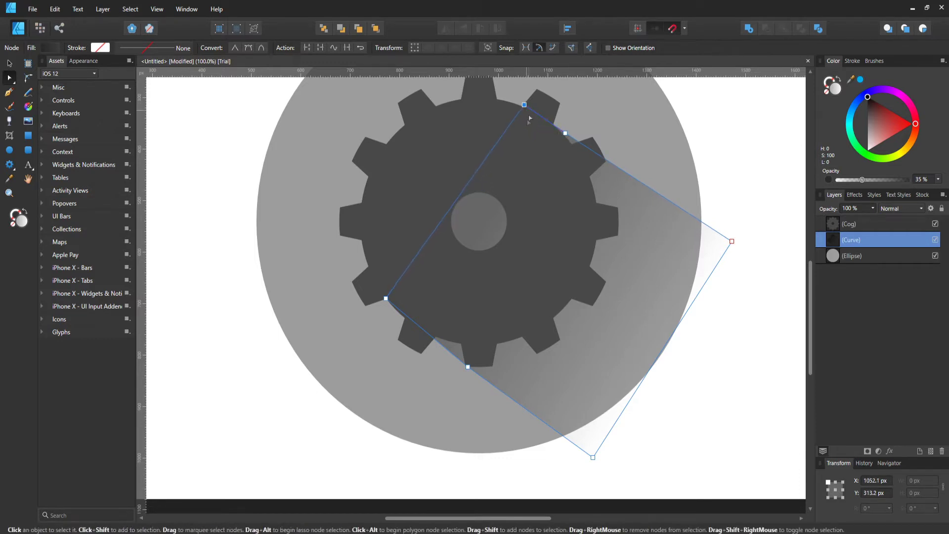
pyautogui.click(641, 109)
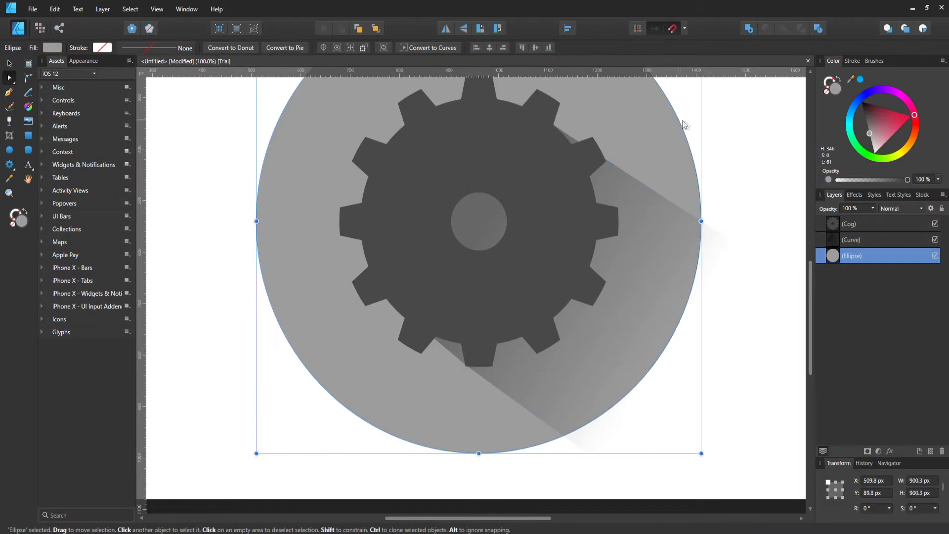
pyautogui.click(749, 156)
# Add a node on the shadow's inner edge, pull it clear of the cog's centre hole, and clip the shadow inside the circle.
pyautogui.hotkey('ctrl', '-')
pyautogui.hotkey('ctrl', '-')
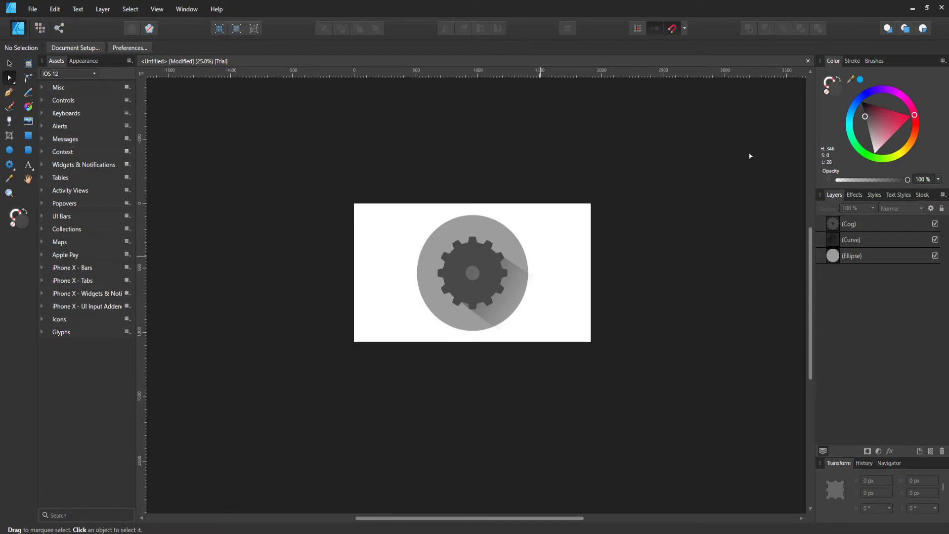
pyautogui.hotkey('ctrl', '+')
pyautogui.hotkey('ctrl', '+')
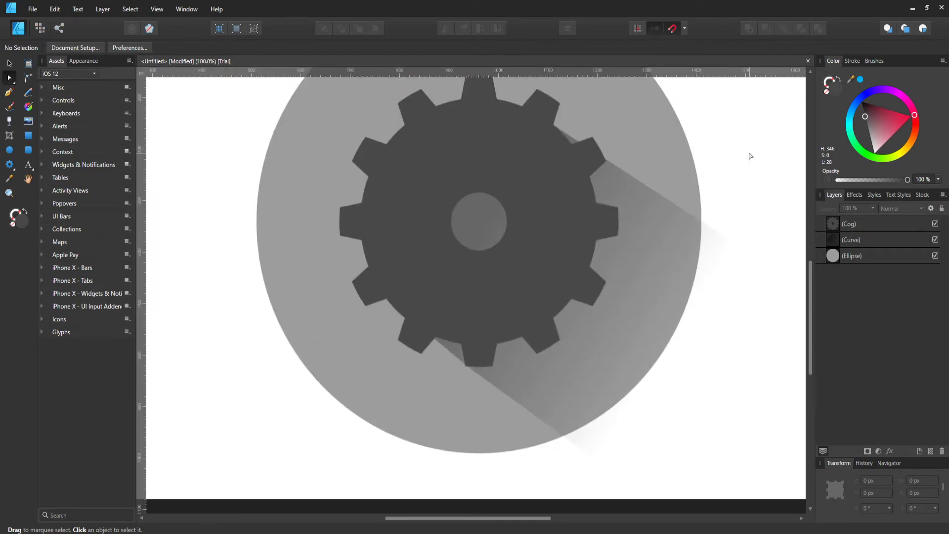
pyautogui.click(460, 208)
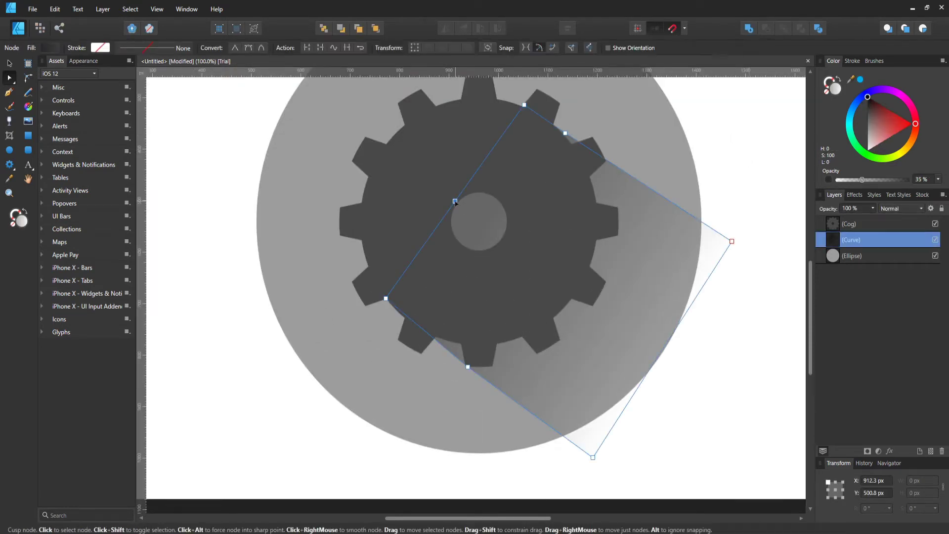
pyautogui.click(737, 158)
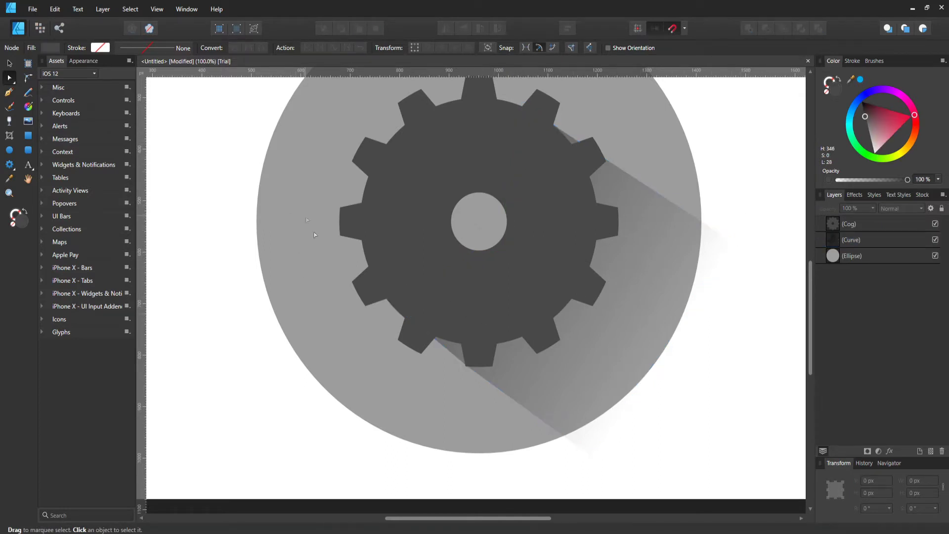
pyautogui.moveTo(867, 238); pyautogui.dragTo(876, 258)
pyautogui.click(730, 373)
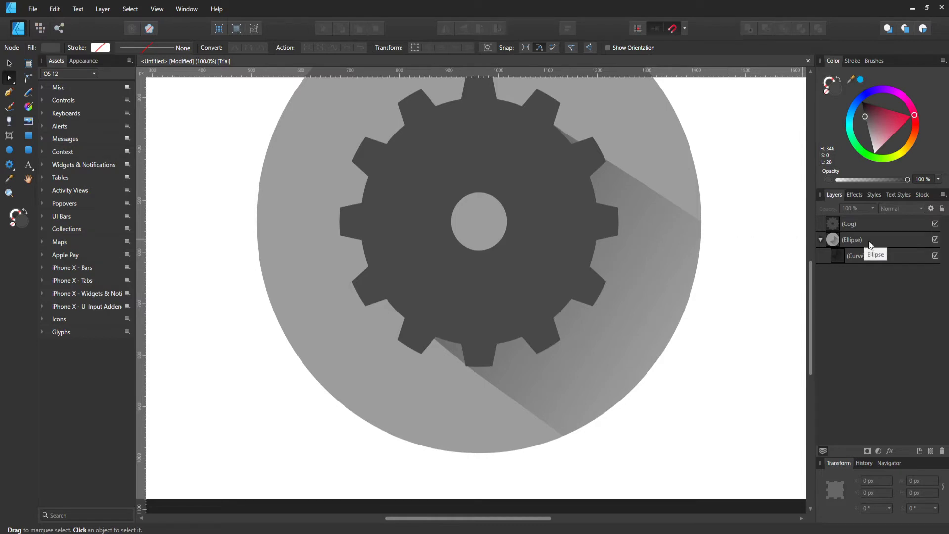
# Delete the shadow curve and the cog, keeping only the circle.
pyautogui.click(868, 256)
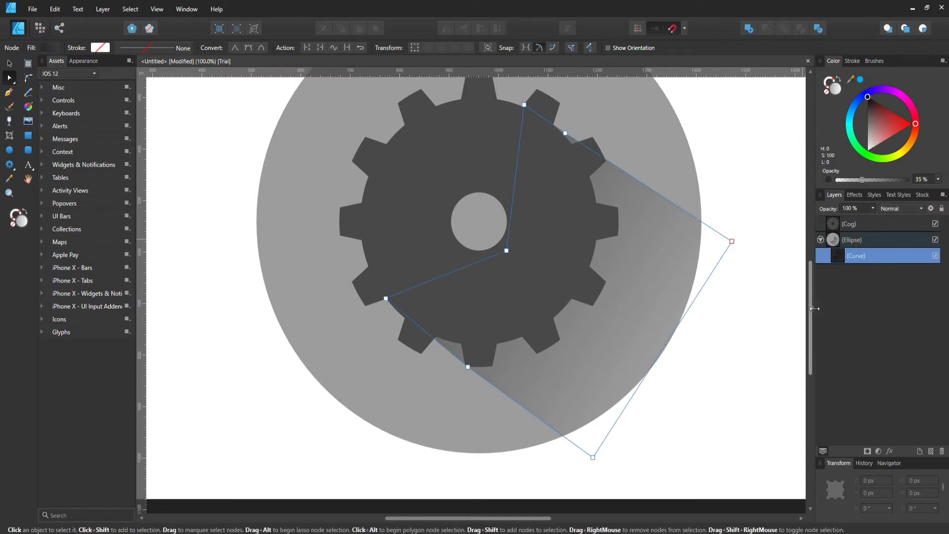
pyautogui.press('Delete')
pyautogui.click(864, 224)
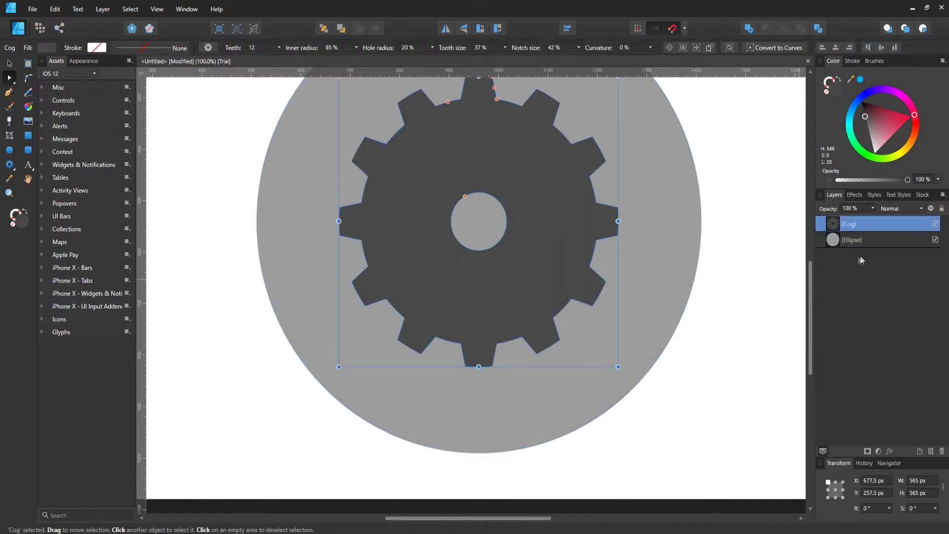
pyautogui.press('Delete')
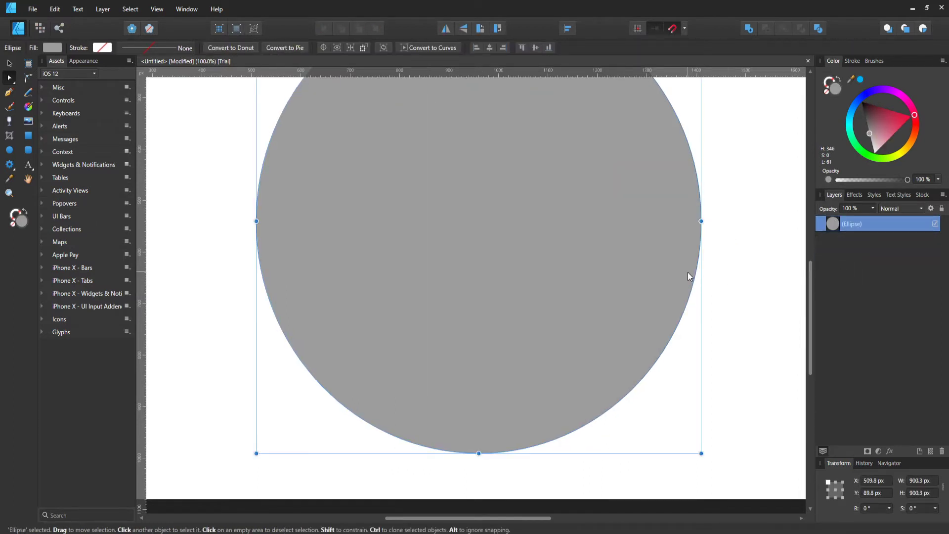
# Change the circle's fill from grey to golden yellow with H 46, S 100, L 50.
pyautogui.scroll(2, 474, 202)
pyautogui.click(52, 47)
pyautogui.moveTo(87, 142); pyautogui.dragTo(113, 162)
pyautogui.click(282, 154)
pyautogui.scroll(1, 282, 155)
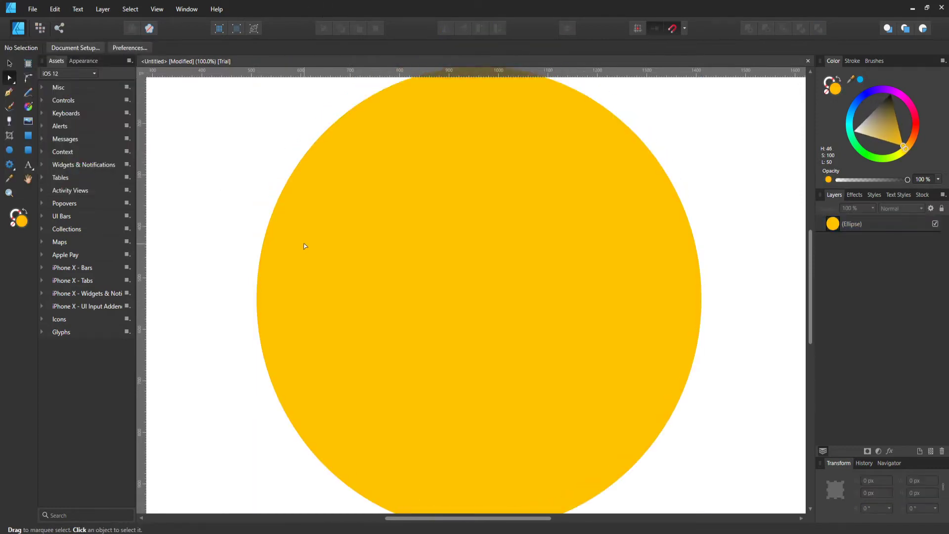
# Draw a white rectangle about 388 × 45 px in the upper-left part of the yellow circle.
pyautogui.click(28, 135)
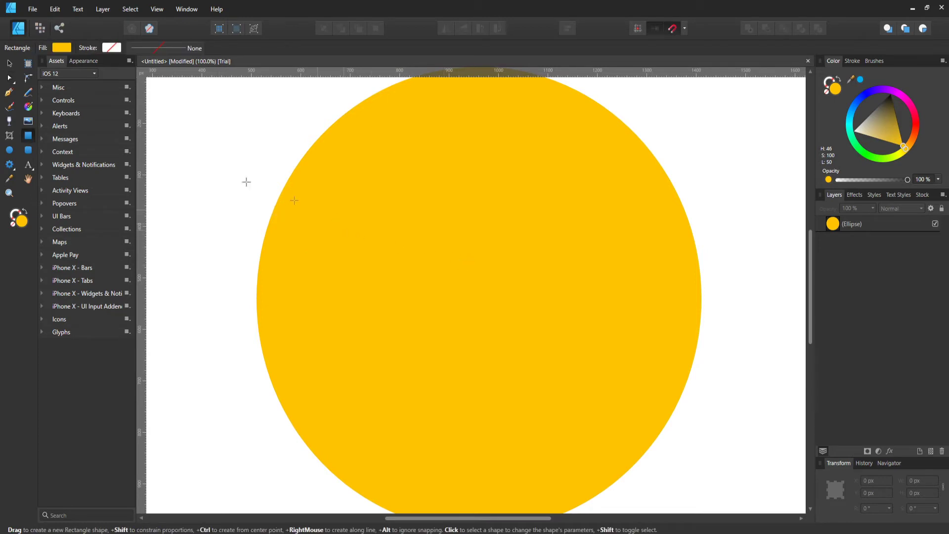
pyautogui.click(62, 48)
pyautogui.moveTo(86, 138); pyautogui.dragTo(10, 142)
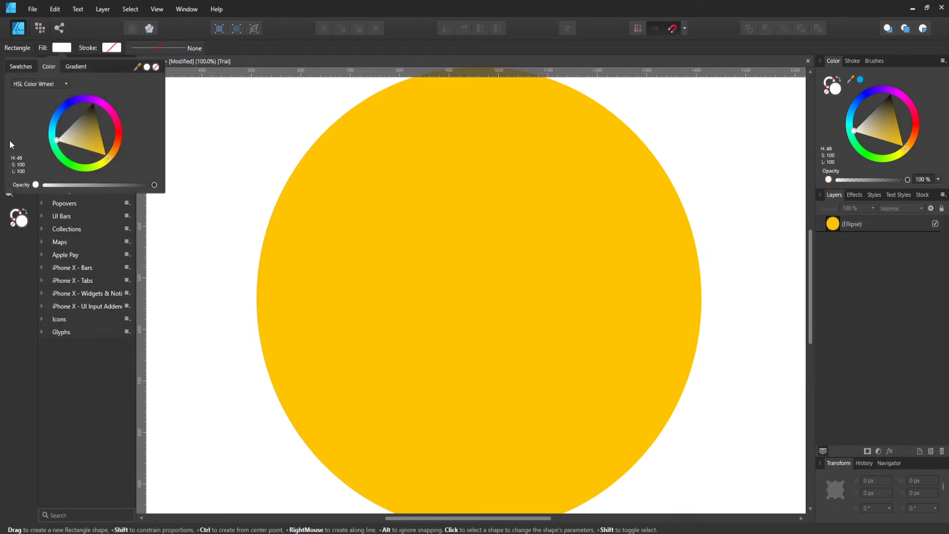
pyautogui.click(351, 207)
pyautogui.moveTo(333, 213); pyautogui.dragTo(523, 235)
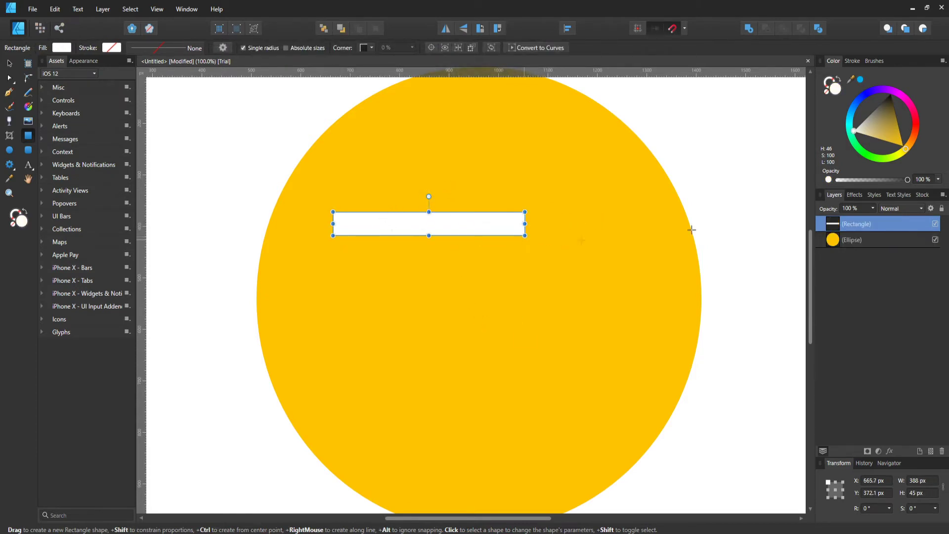
# Duplicate the white bar and place the copy directly below it at about Y 440 px.
pyautogui.rightClick(866, 227)
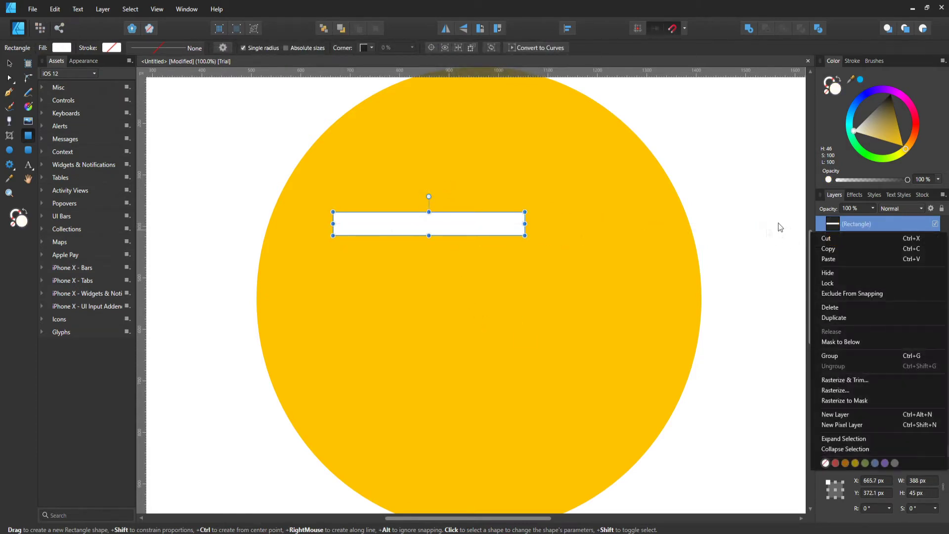
pyautogui.click(850, 313)
pyautogui.click(9, 63)
pyautogui.moveTo(422, 223); pyautogui.dragTo(421, 253)
# Duplicate the second white bar and place the copy below it as a third bar at about Y 495 px.
pyautogui.rightClick(882, 231)
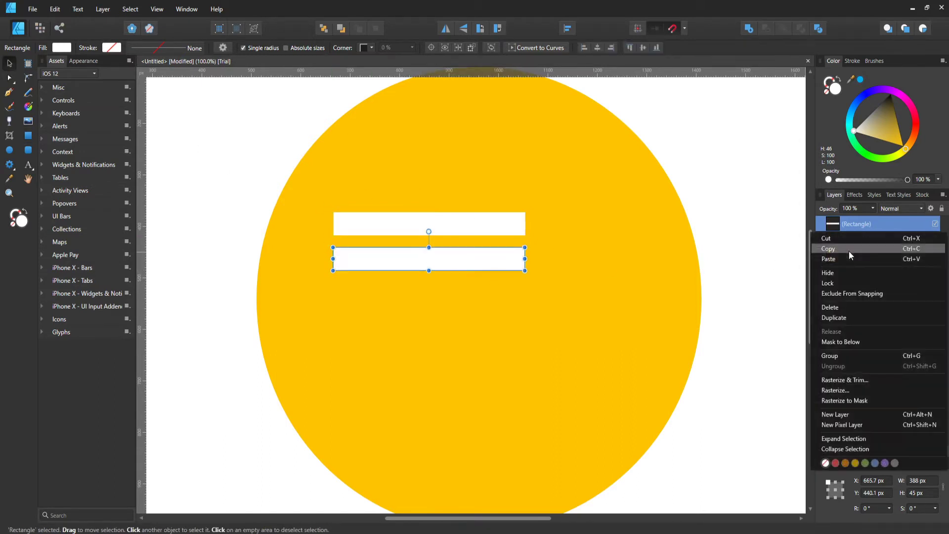
pyautogui.click(874, 316)
pyautogui.moveTo(472, 262); pyautogui.dragTo(459, 289)
pyautogui.click(479, 228)
pyautogui.click(465, 264)
pyautogui.click(469, 294)
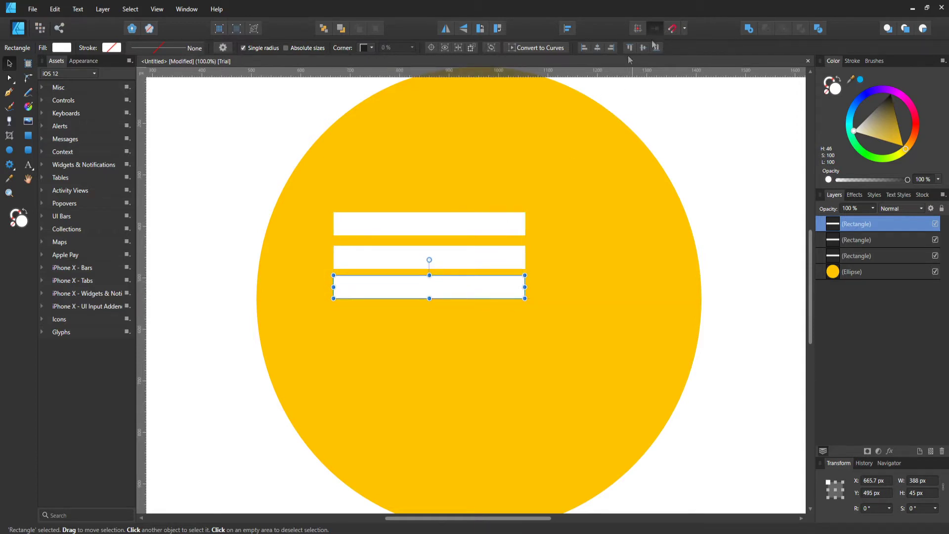
# Align the third bar with the edges of the other two and set its Y position to 502.1 px.
pyautogui.hotkey('ctrl', '+')
pyautogui.hotkey('ctrl', '+')
pyautogui.hotkey('ctrl', '+')
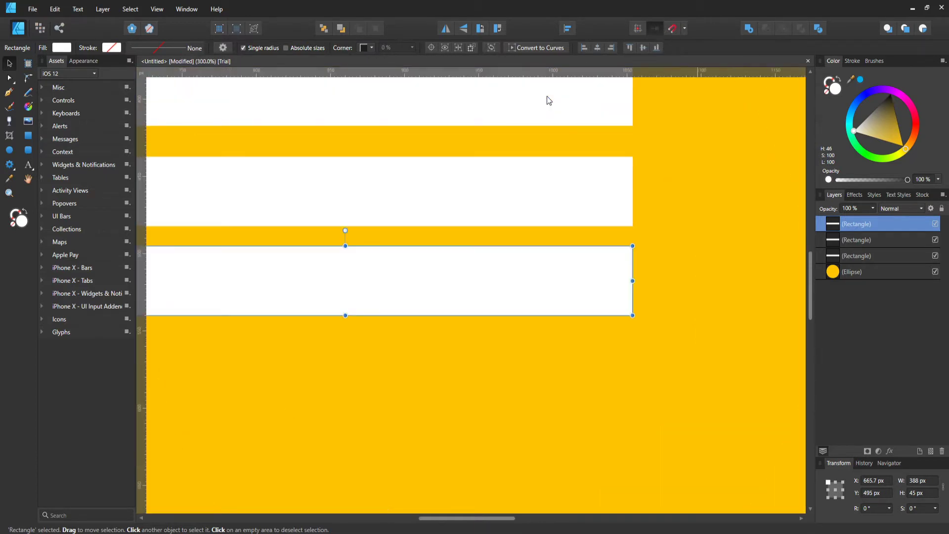
pyautogui.moveTo(440, 256); pyautogui.dragTo(441, 269)
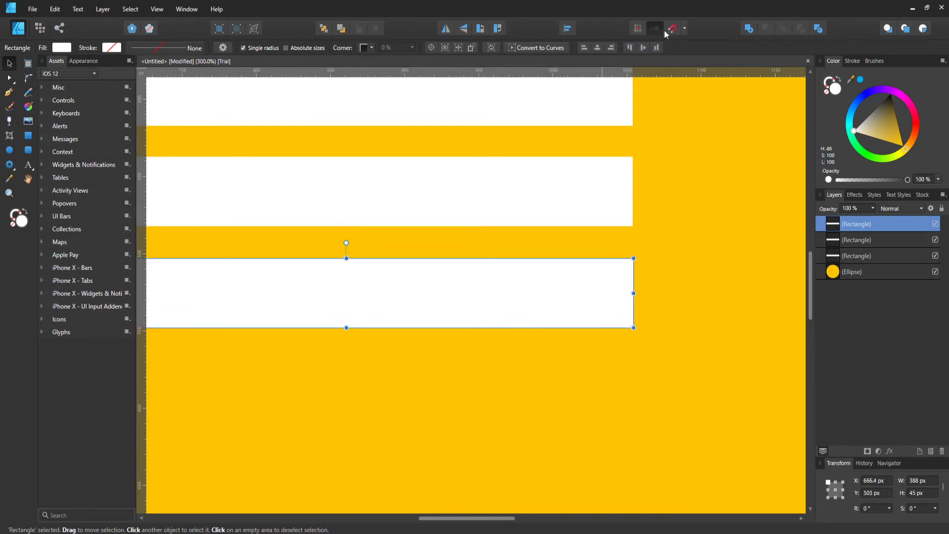
pyautogui.moveTo(492, 299); pyautogui.dragTo(491, 296)
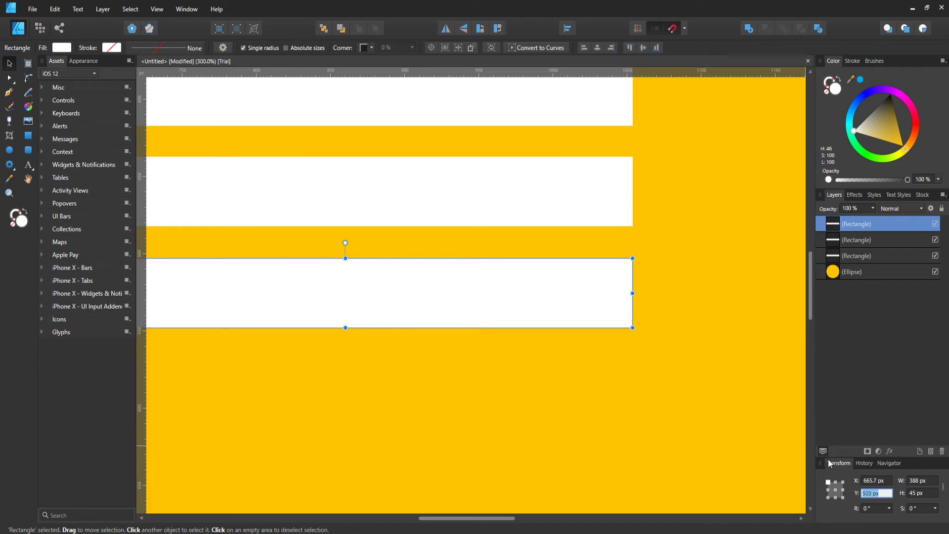
pyautogui.write('502.1')
pyautogui.press('Return')
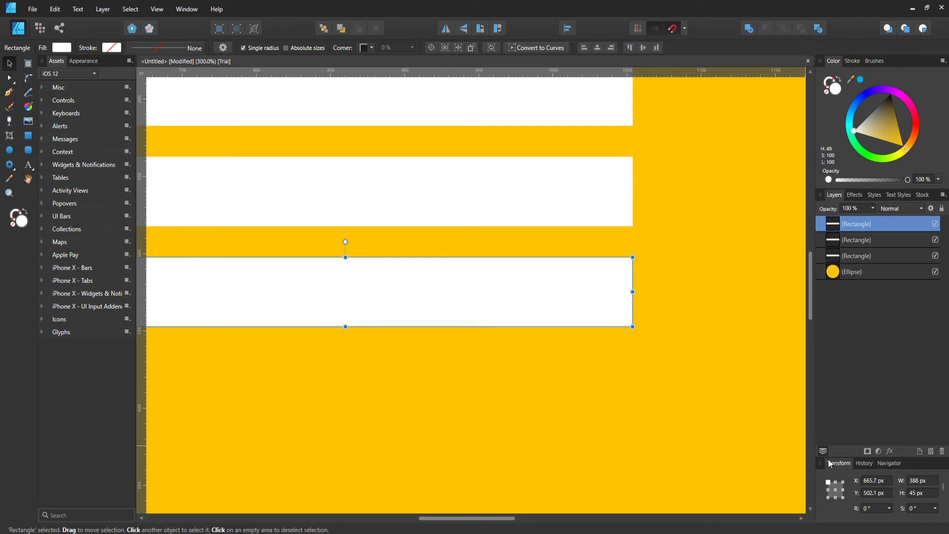
pyautogui.click(687, 337)
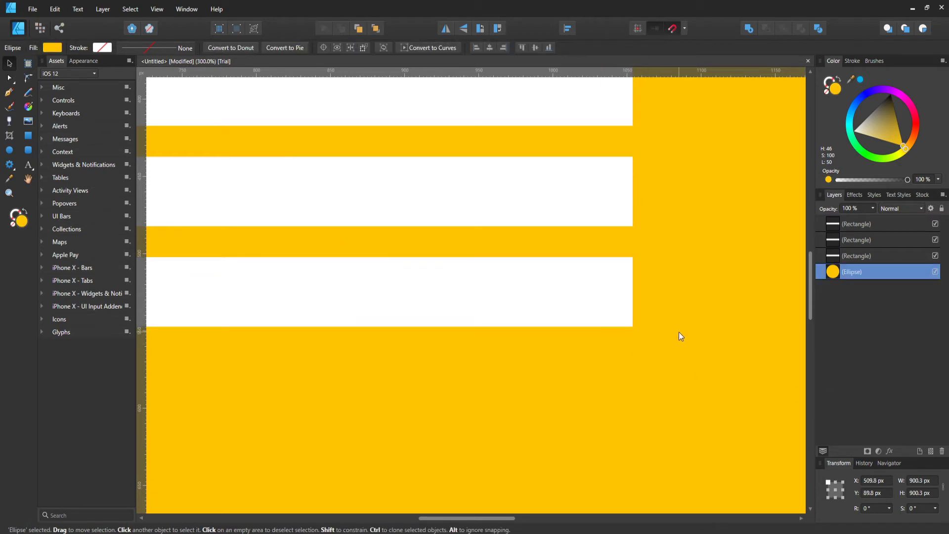
# Move all three white bars together right and up to about X 806 px, Y 340 px.
pyautogui.scroll(2, 678, 336)
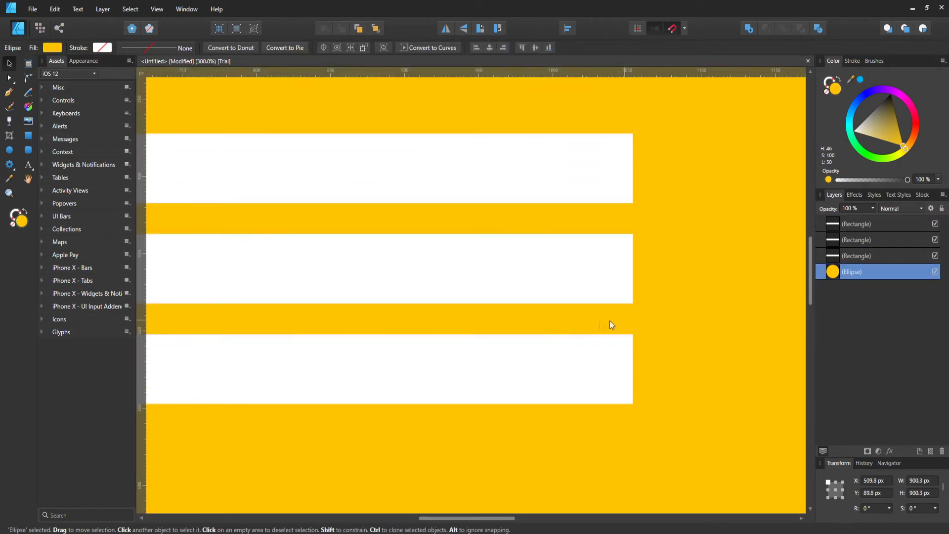
pyautogui.hotkey('ctrl', '1')
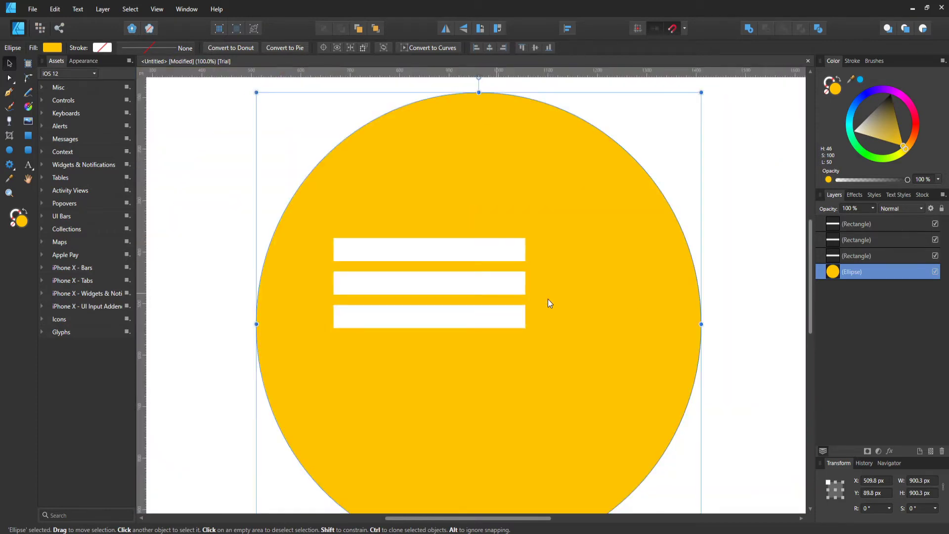
pyautogui.click(861, 223)
pyautogui.keyDown('shift'); pyautogui.click(861, 256); pyautogui.keyUp('shift')
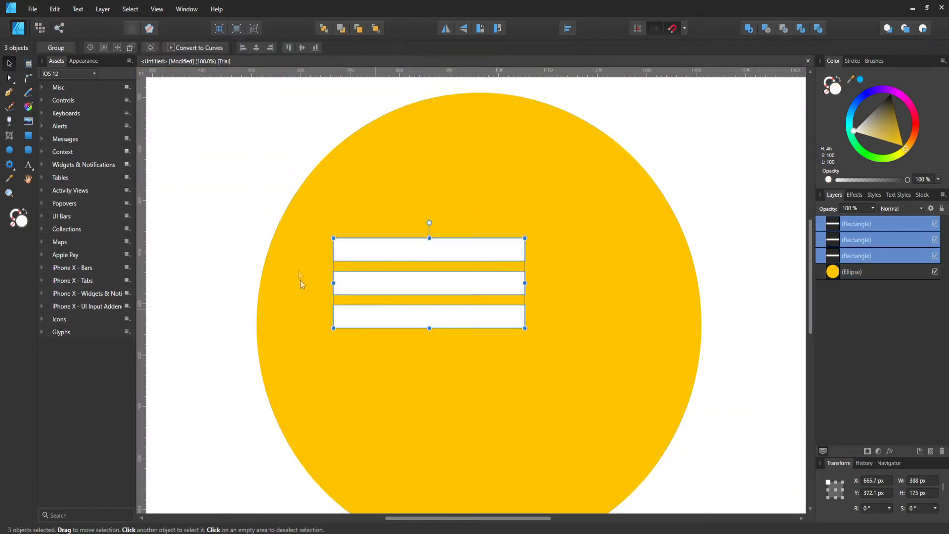
pyautogui.moveTo(455, 286); pyautogui.dragTo(525, 269)
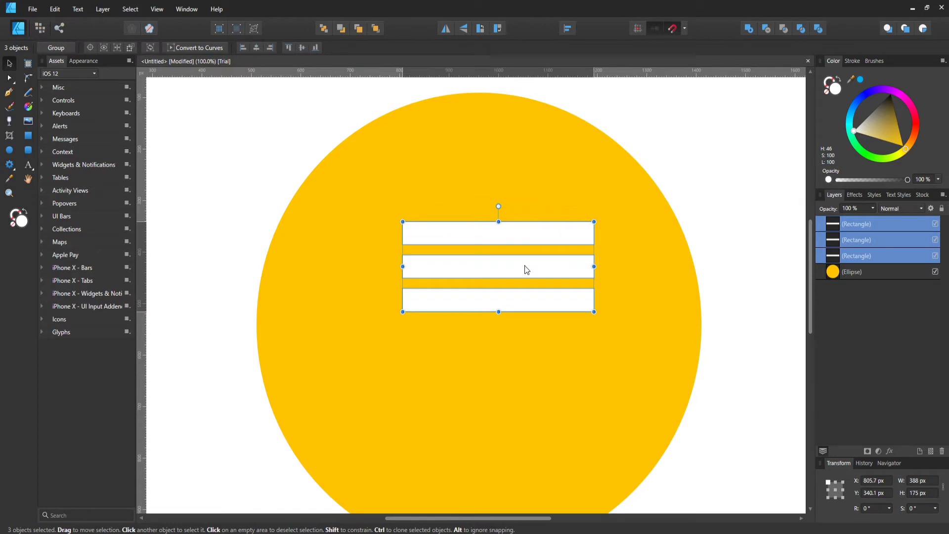
# Rotate the three white bars together by 30° so they rise to the right, and shift them slightly right.
pyautogui.click(602, 219)
pyautogui.click(576, 235)
pyautogui.keyDown('shift'); pyautogui.click(579, 267); pyautogui.keyUp('shift')
pyautogui.keyDown('shift'); pyautogui.click(581, 300); pyautogui.keyUp('shift')
pyautogui.moveTo(600, 219); pyautogui.dragTo(577, 169)
pyautogui.moveTo(543, 277); pyautogui.dragTo(555, 274)
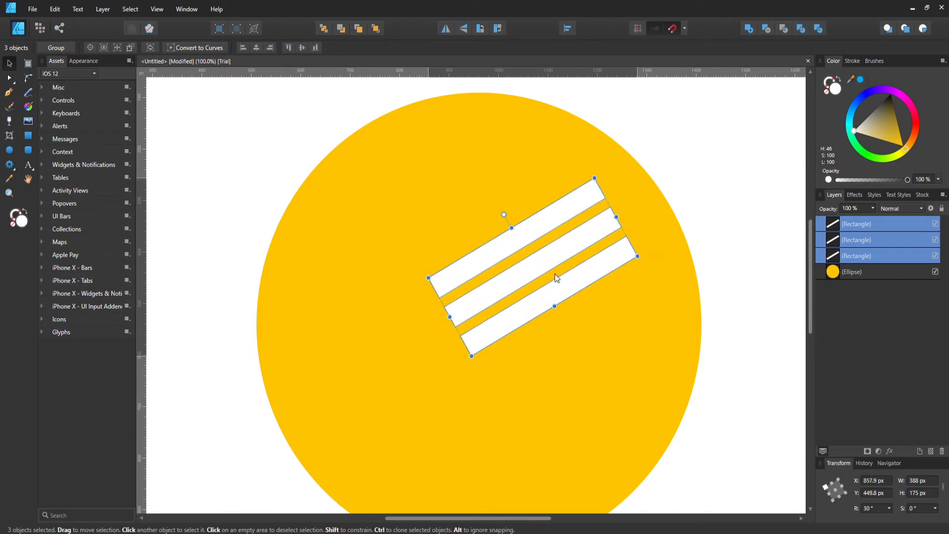
pyautogui.click(724, 286)
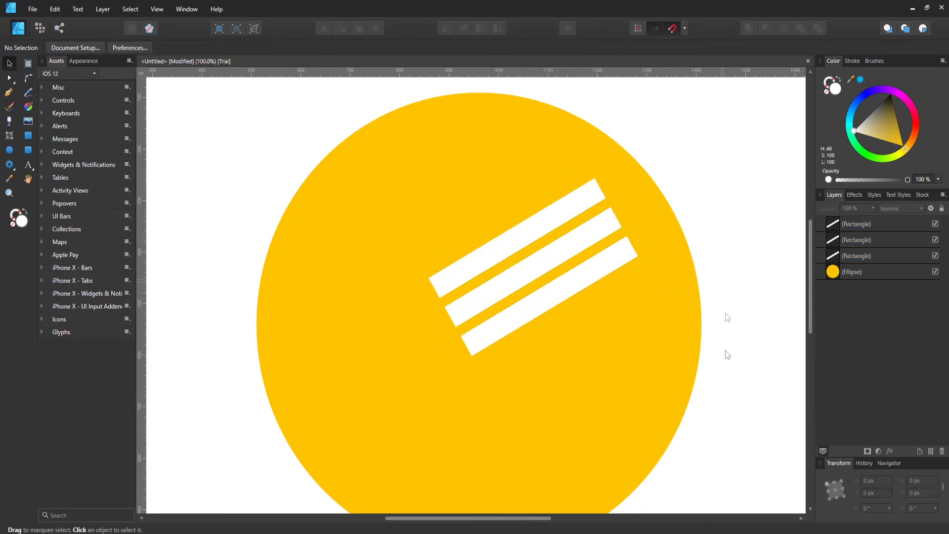
pyautogui.scroll(-1, 583, 365)
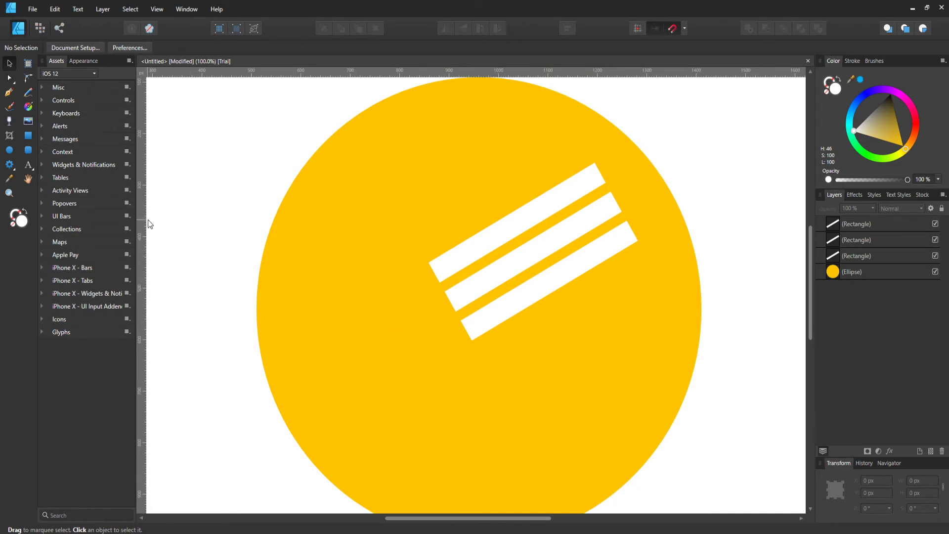
# Draw a white triangle about 183 px wide and 164 px high near the lower ends of the slanted bars.
pyautogui.click(10, 166)
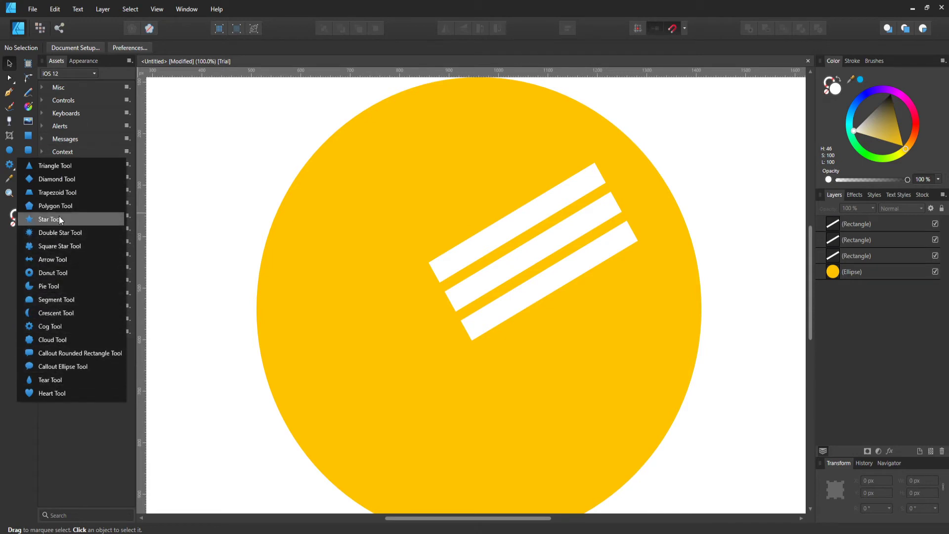
pyautogui.click(55, 166)
pyautogui.moveTo(330, 283); pyautogui.dragTo(420, 367)
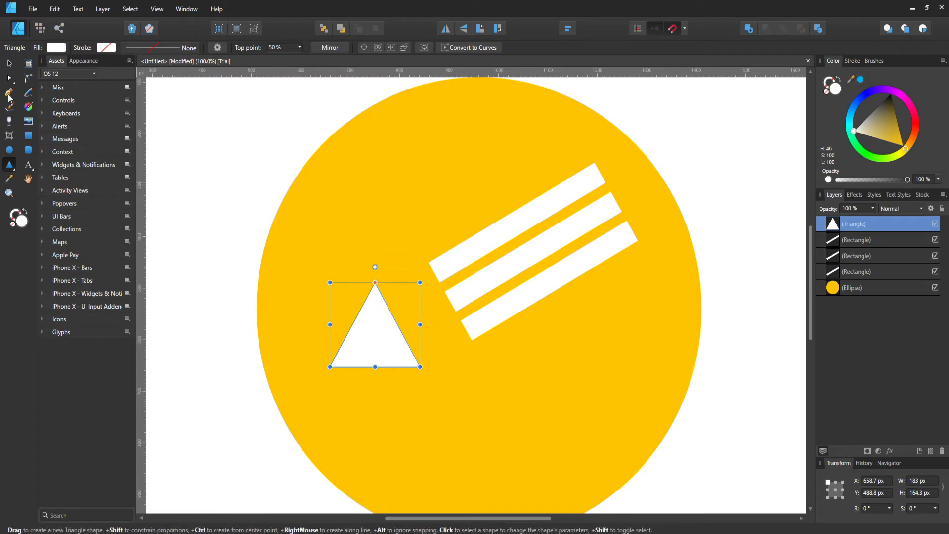
# Rotate the triangle to 120° and move it beside the lower ends of the slanted bars as a pencil tip.
pyautogui.press('v')
pyautogui.click(424, 280)
pyautogui.click(373, 324)
pyautogui.moveTo(425, 278); pyautogui.dragTo(293, 283)
pyautogui.moveTo(362, 327); pyautogui.dragTo(391, 330)
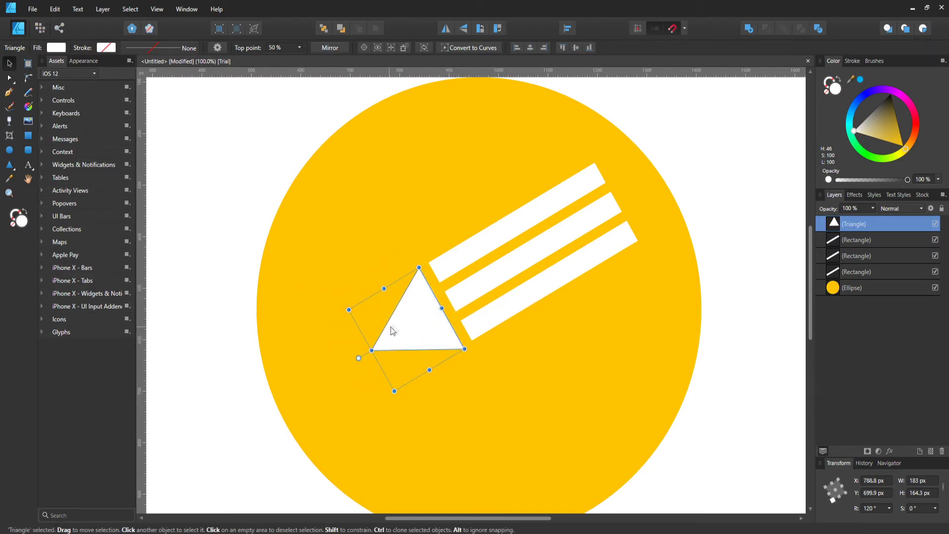
# Rotate the three white bars together back to 0° so they lie horizontally.
pyautogui.hotkey('ctrl', '+')
pyautogui.hotkey('ctrl', '+')
pyautogui.hotkey('ctrl', '+')
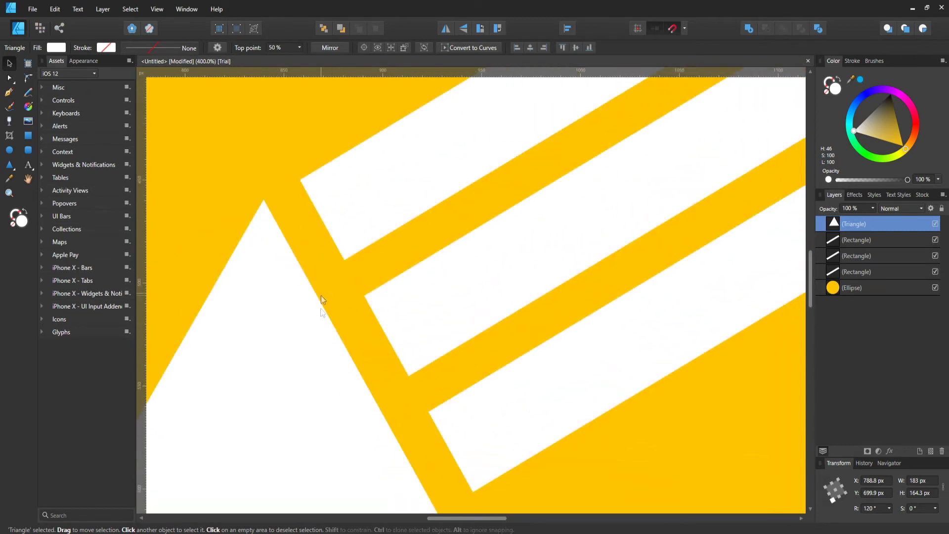
pyautogui.click(850, 271)
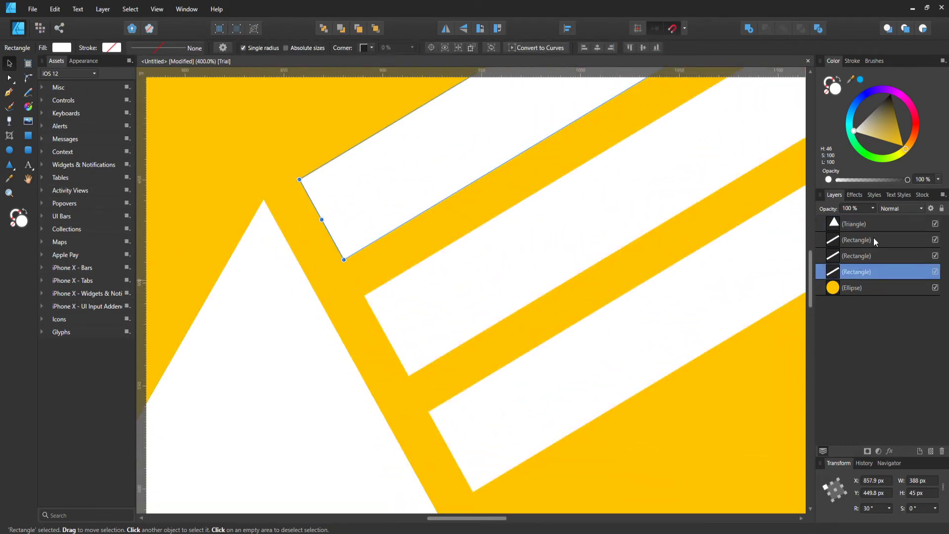
pyautogui.keyDown('shift'); pyautogui.click(873, 240); pyautogui.keyUp('shift')
pyautogui.scroll(-1, 550, 294)
pyautogui.hotkey('ctrl', '-')
pyautogui.hotkey('ctrl', '-')
pyautogui.hotkey('ctrl', '-')
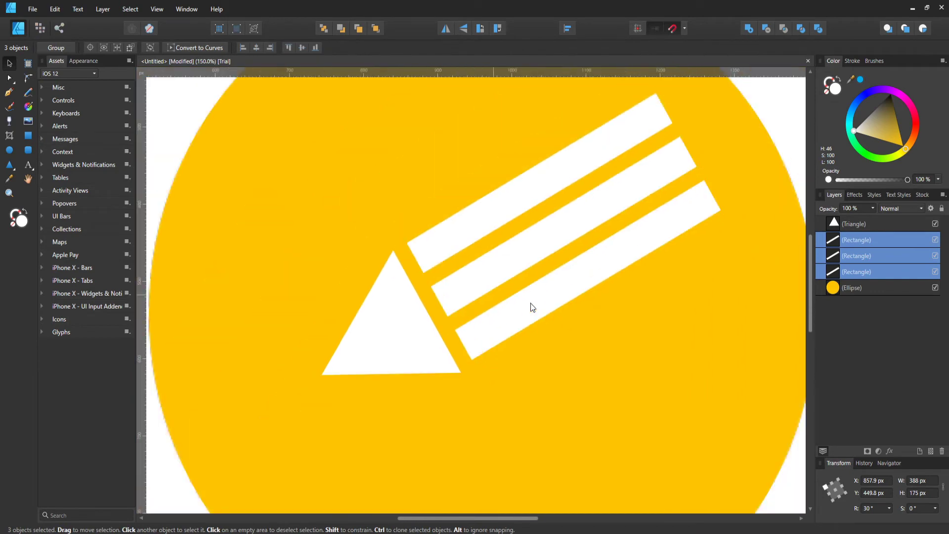
pyautogui.moveTo(671, 155); pyautogui.dragTo(712, 212)
# Rotate the triangle to 90° so it points left, and align it beside the bars with its upper corner level with the top bar.
pyautogui.click(425, 380)
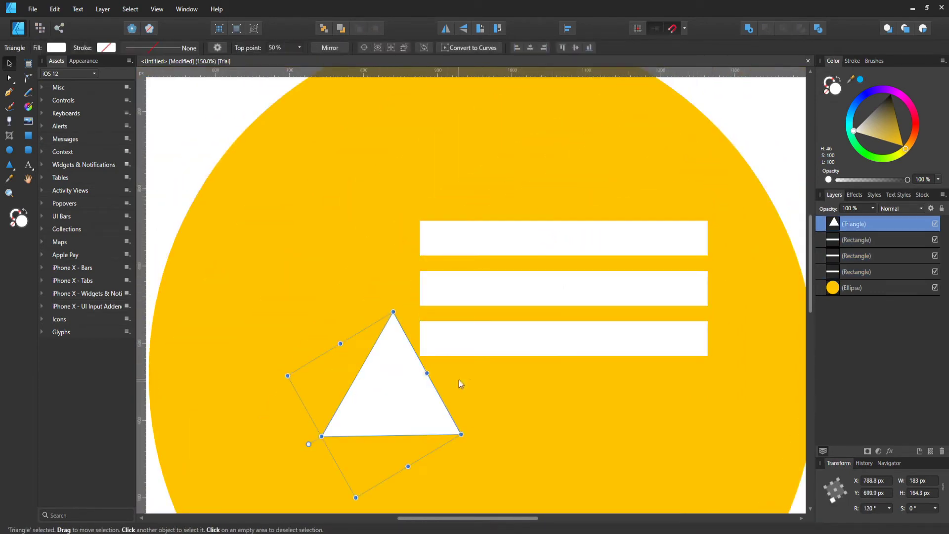
pyautogui.moveTo(399, 310); pyautogui.dragTo(436, 330)
pyautogui.moveTo(404, 376); pyautogui.dragTo(383, 263)
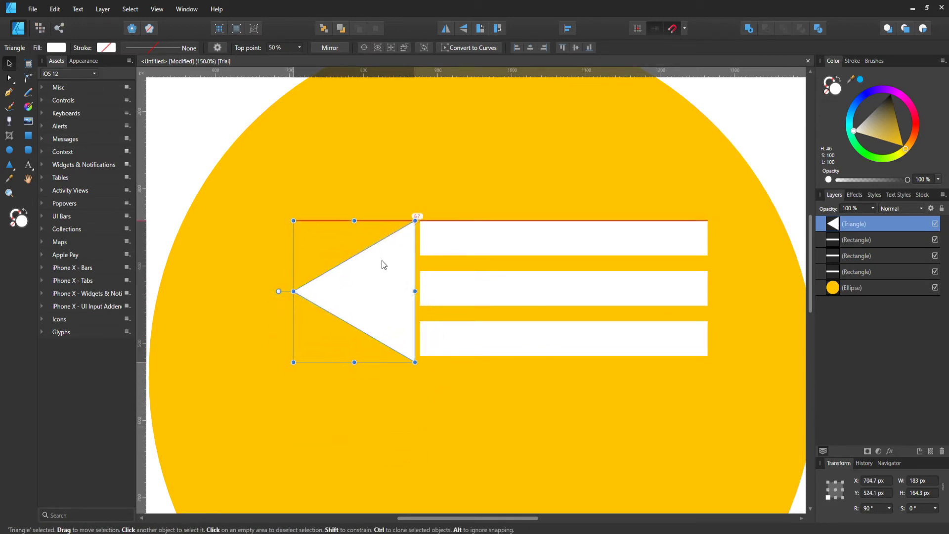
# Resize the triangle to a width of 175 px so its lower corner aligns with the bottom bar's lower edge.
pyautogui.hotkey('ctrl', '+')
pyautogui.hotkey('ctrl', '+')
pyautogui.hotkey('ctrl', '+')
pyautogui.hotkey('ctrl', '+')
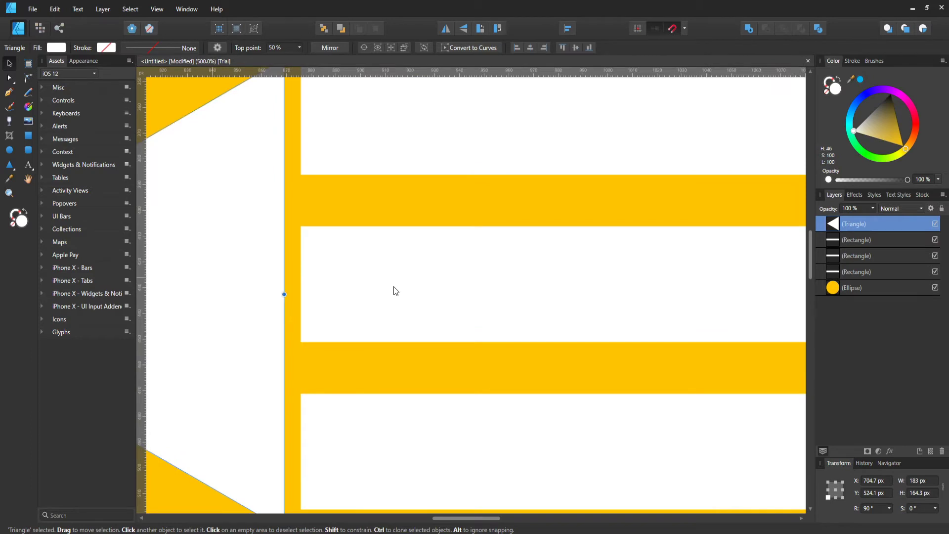
pyautogui.scroll(-2, 313, 345)
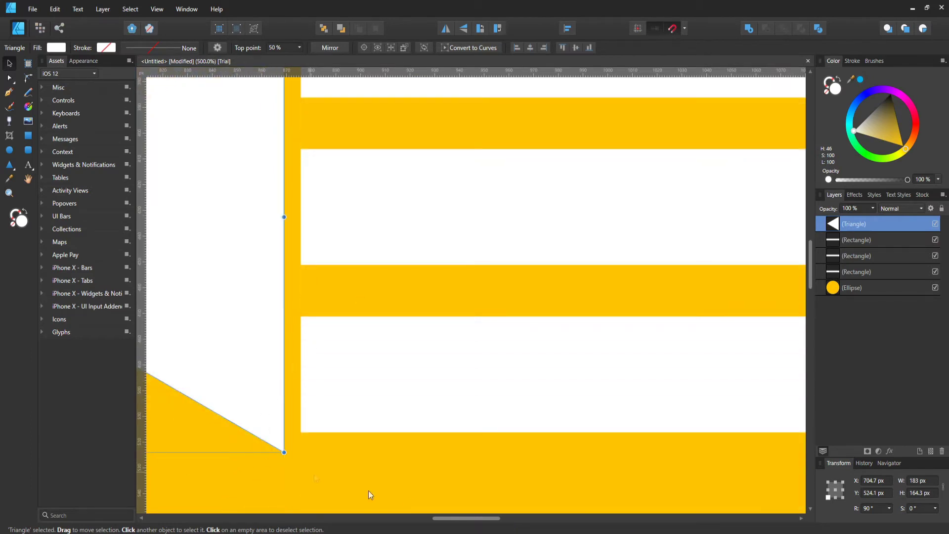
pyautogui.moveTo(460, 522); pyautogui.dragTo(417, 522)
pyautogui.moveTo(451, 452); pyautogui.dragTo(451, 433)
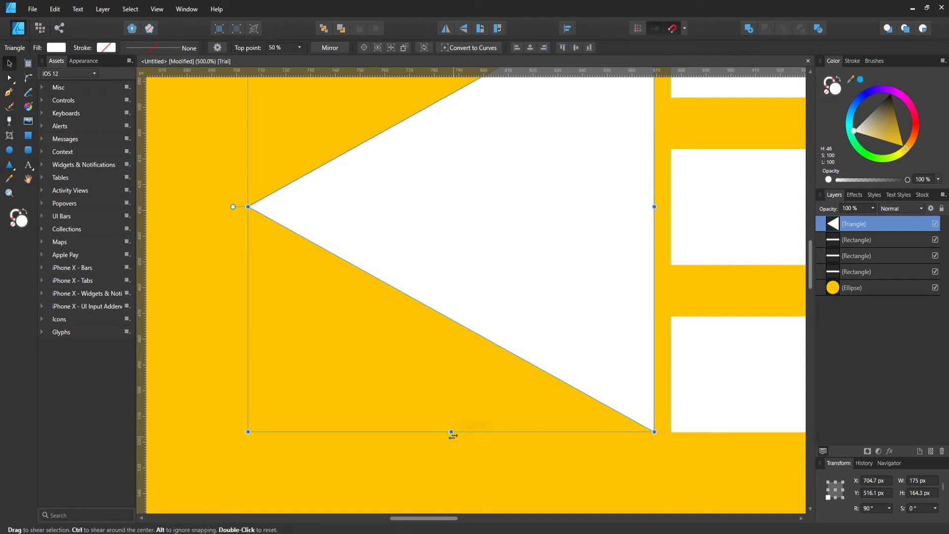
pyautogui.scroll(2, 565, 343)
pyautogui.scroll(1, 565, 342)
pyautogui.moveTo(450, 151); pyautogui.dragTo(451, 151)
pyautogui.scroll(-1, 343, 353)
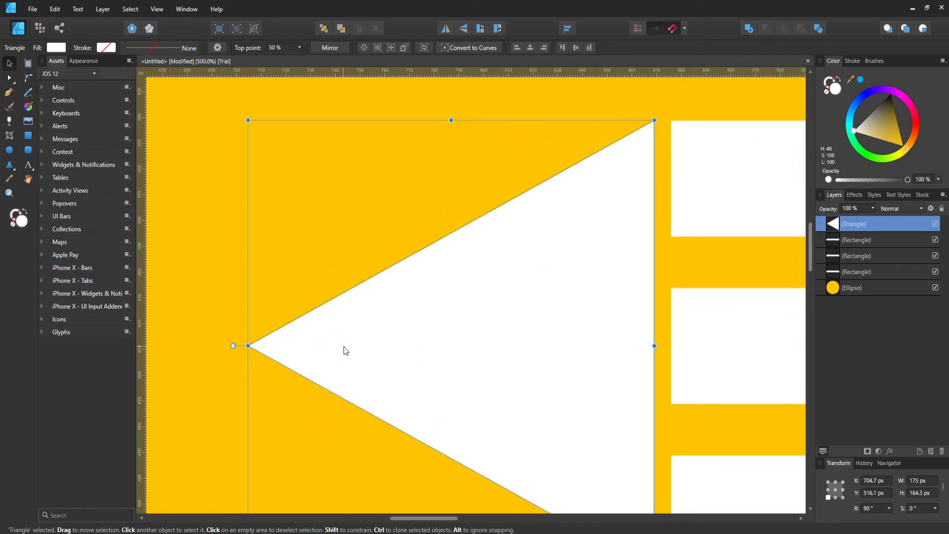
# Move the middle bar up to halve its gap to the top bar, and raise the bottom bar to Y 451.1 px to match.
pyautogui.hscroll(5, 345, 349)
pyautogui.click(450, 385)
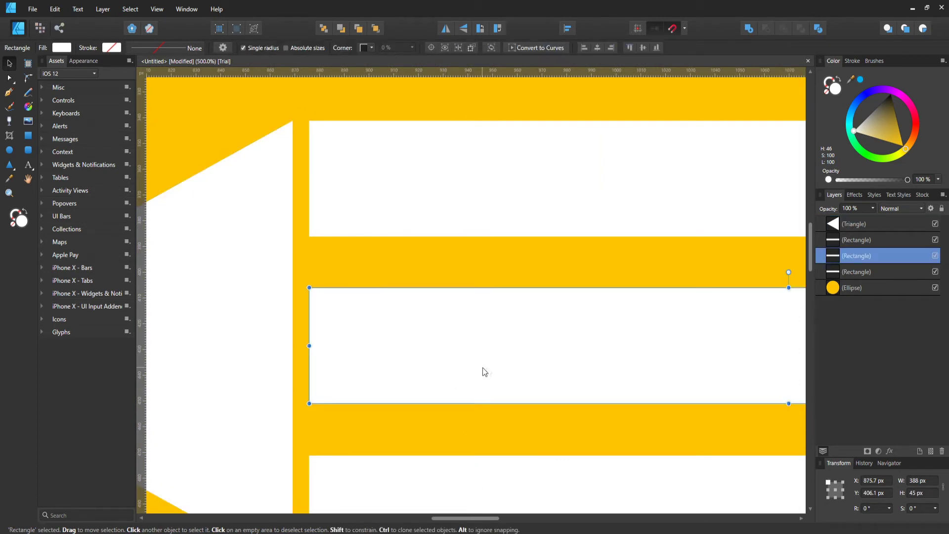
pyautogui.moveTo(487, 368); pyautogui.dragTo(488, 342)
pyautogui.click(449, 470)
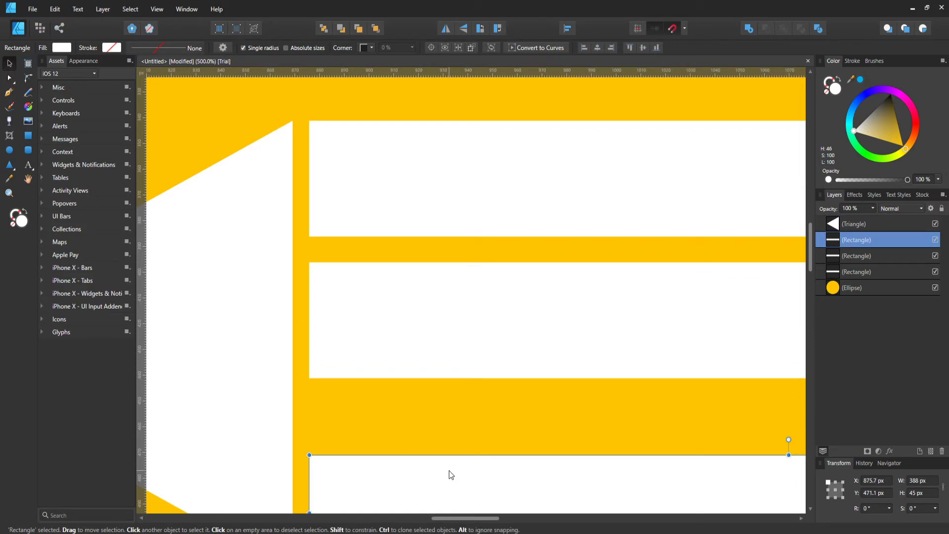
pyautogui.moveTo(419, 482); pyautogui.dragTo(421, 431)
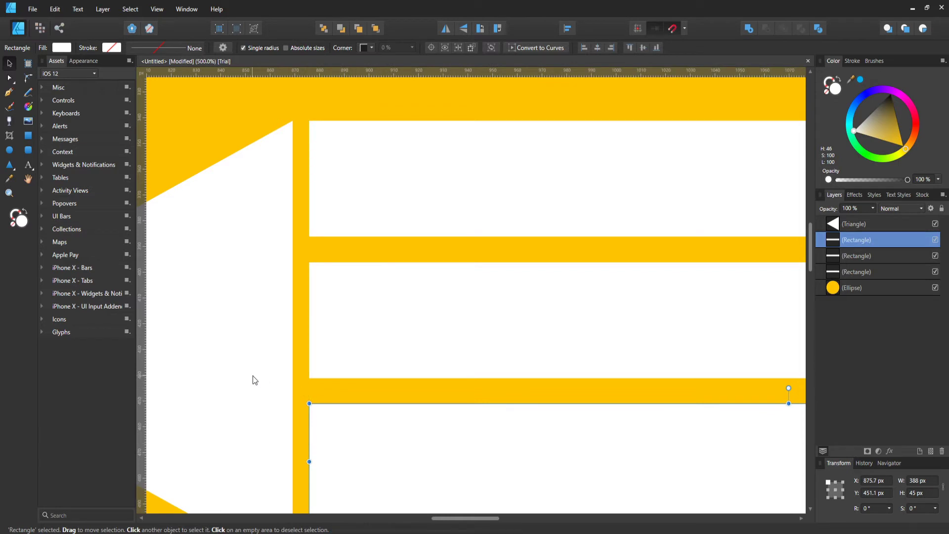
# Shift the triangle left to about X 701.3 px and reduce its width to 155 px to match the bars' combined height.
pyautogui.moveTo(255, 380); pyautogui.dragTo(240, 377)
pyautogui.scroll(-3, 295, 412)
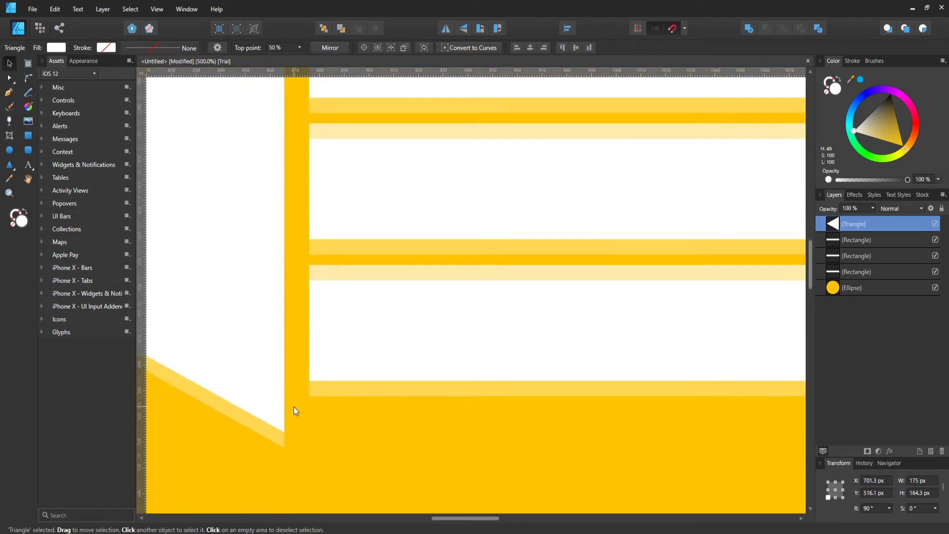
pyautogui.hscroll(-5, 427, 434)
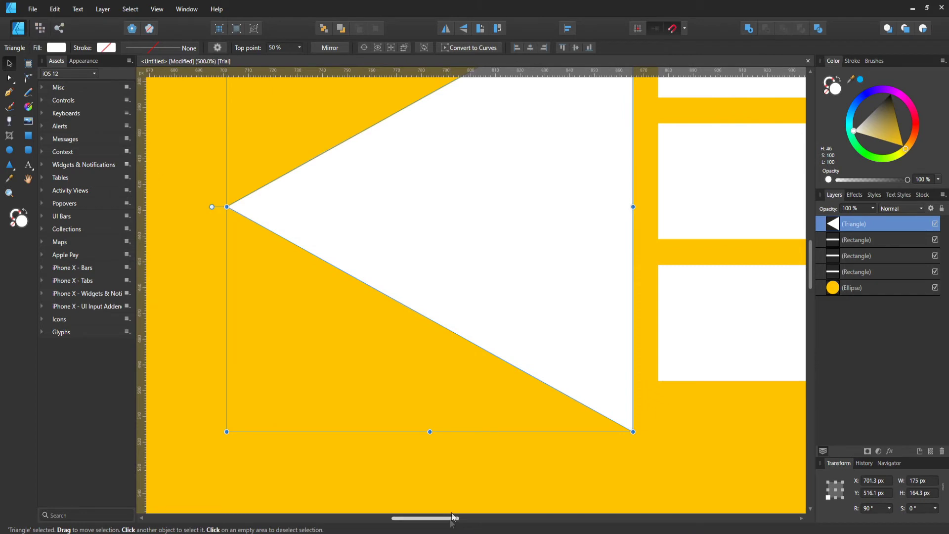
pyautogui.moveTo(426, 431); pyautogui.dragTo(423, 380)
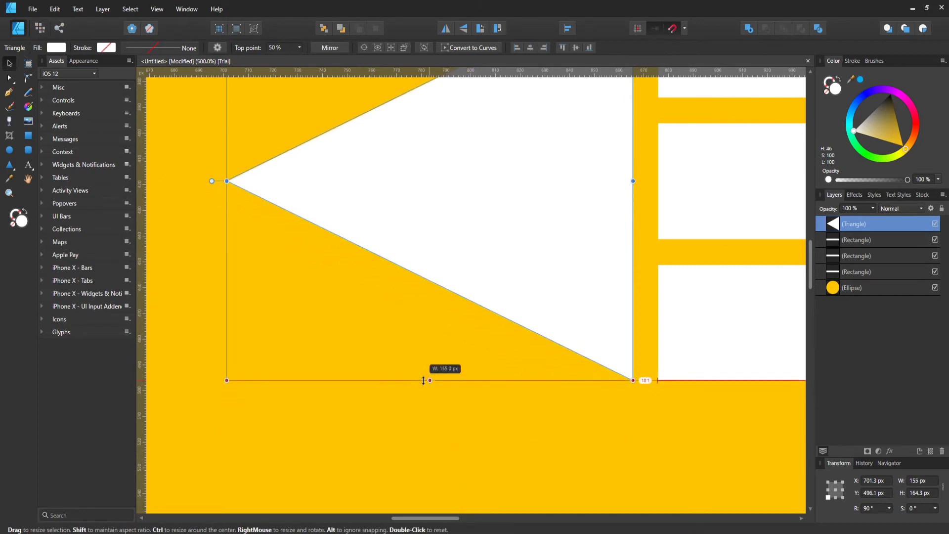
pyautogui.scroll(2, 527, 429)
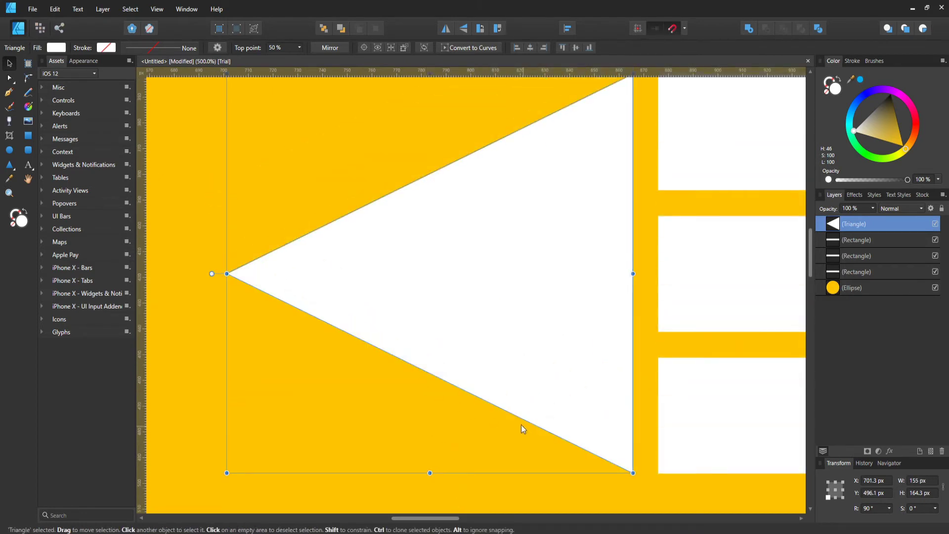
pyautogui.scroll(2, 467, 393)
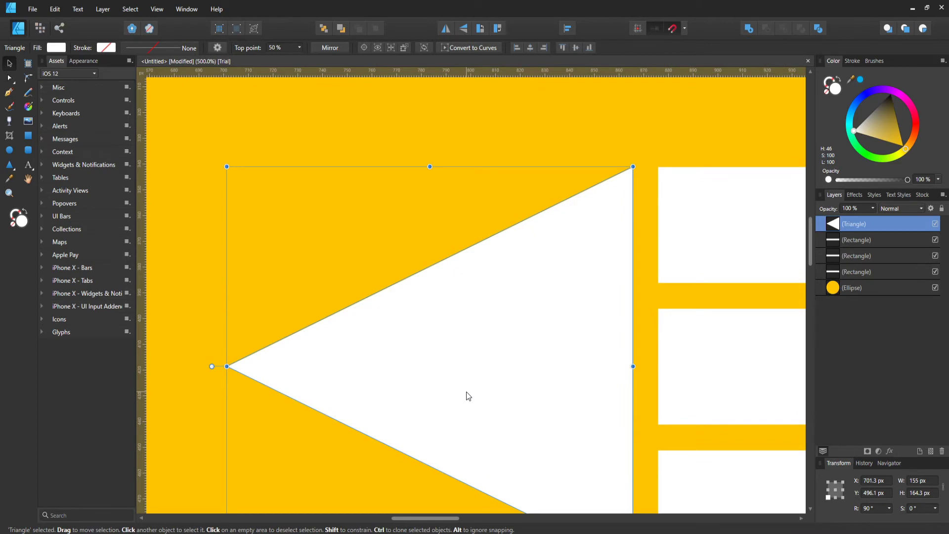
pyautogui.hotkey('ctrl', '1')
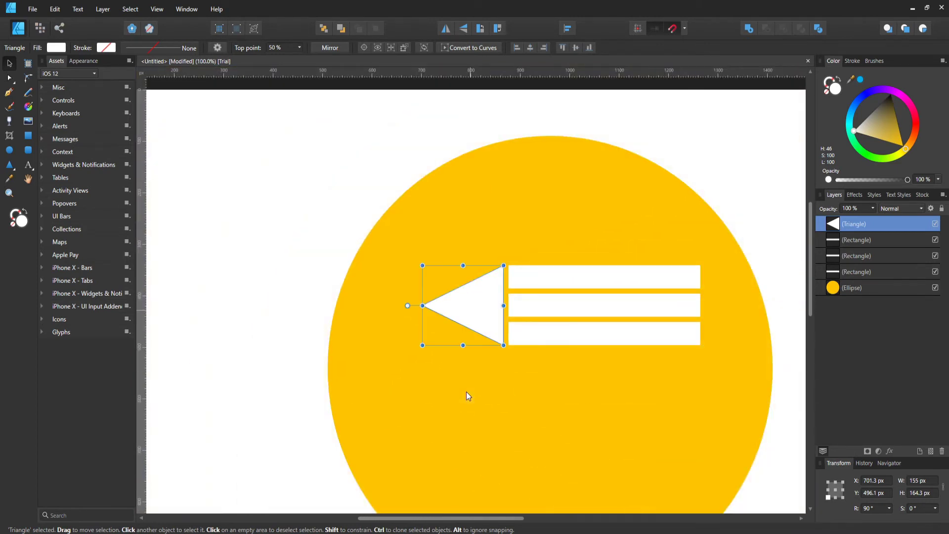
pyautogui.scroll(6, 468, 395)
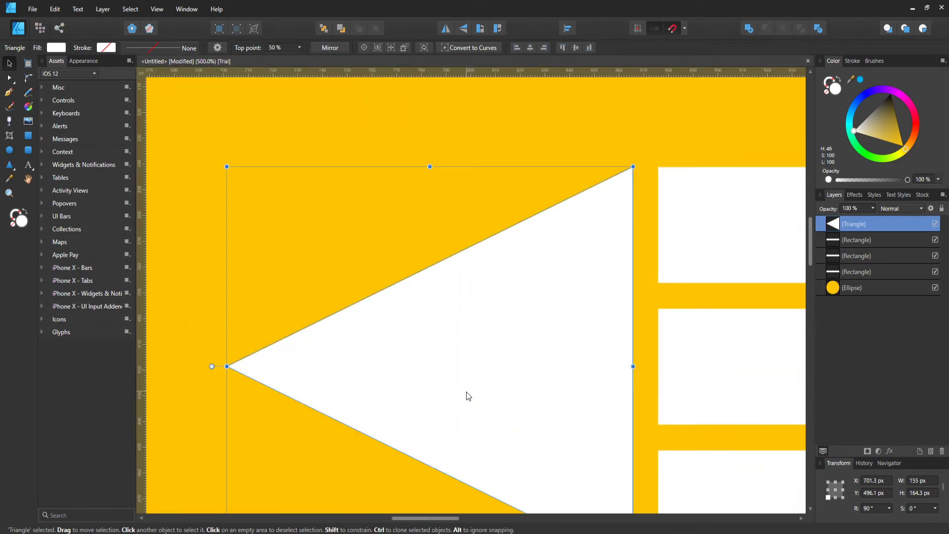
# Duplicate the triangle, shrink the copy to about 27.8 × 29.5 px and place it just inside the pencil's tip.
pyautogui.rightClick(859, 225)
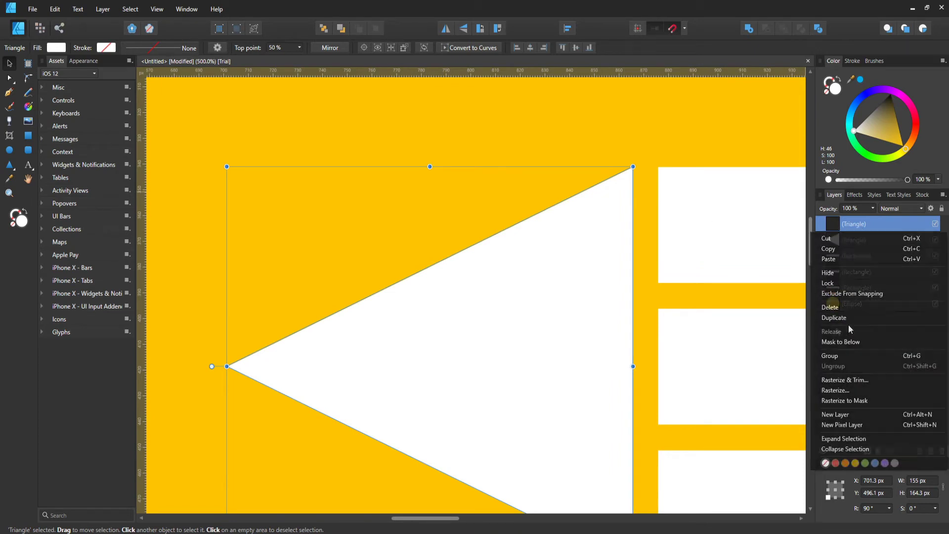
pyautogui.moveTo(226, 166); pyautogui.dragTo(562, 398)
pyautogui.moveTo(600, 483); pyautogui.dragTo(340, 347)
pyautogui.moveTo(371, 425); pyautogui.dragTo(317, 379)
pyautogui.moveTo(317, 343); pyautogui.dragTo(319, 371)
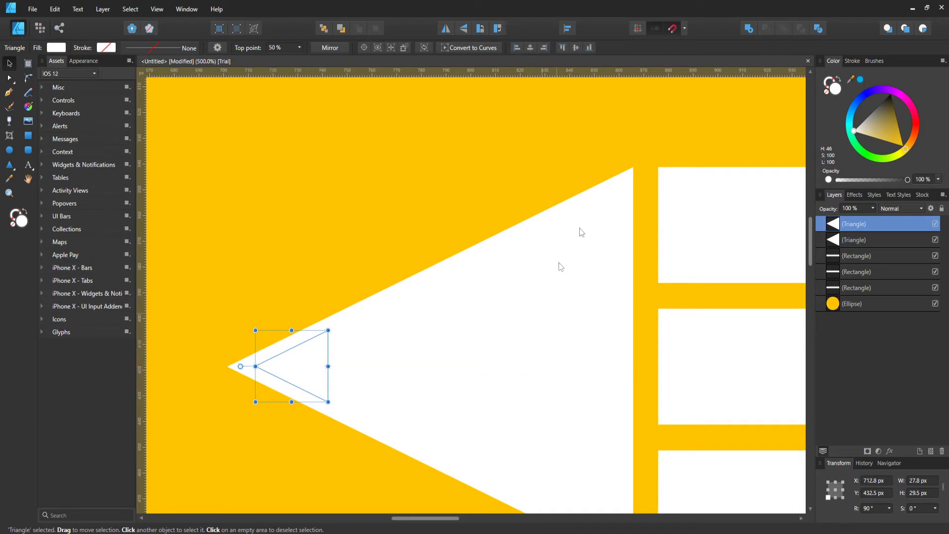
# Subtract the small triangle from the large one to cut a hole in the pencil tip.
pyautogui.keyDown('shift'); pyautogui.click(871, 242); pyautogui.keyUp('shift')
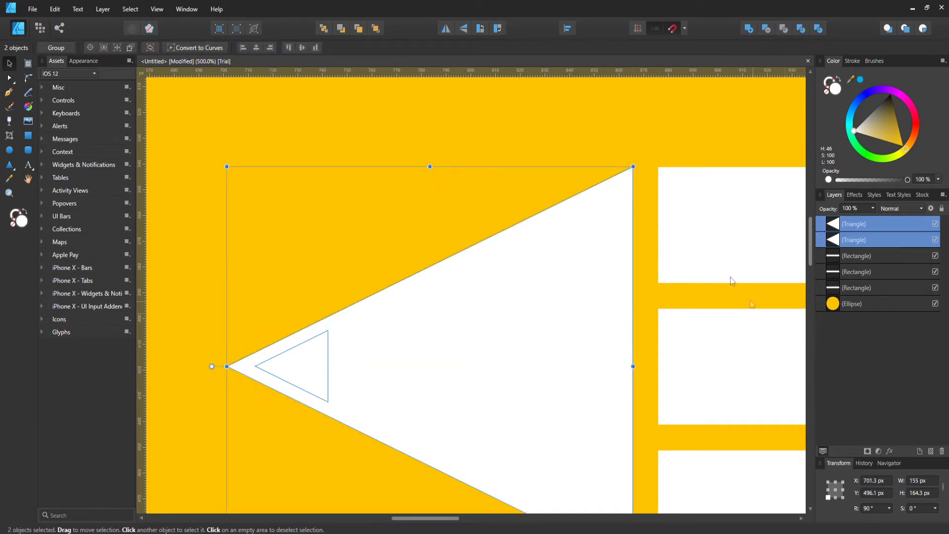
pyautogui.click(766, 31)
pyautogui.click(375, 270)
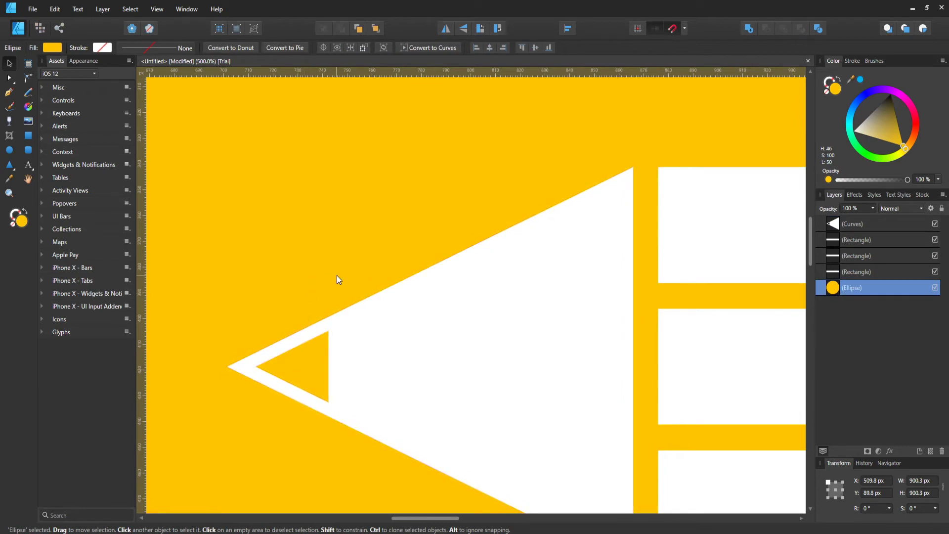
# Rotate the pencil tip and three bars together by 30° and move them to about X 711 px, Y 545 px.
pyautogui.hotkey('ctrl', '1')
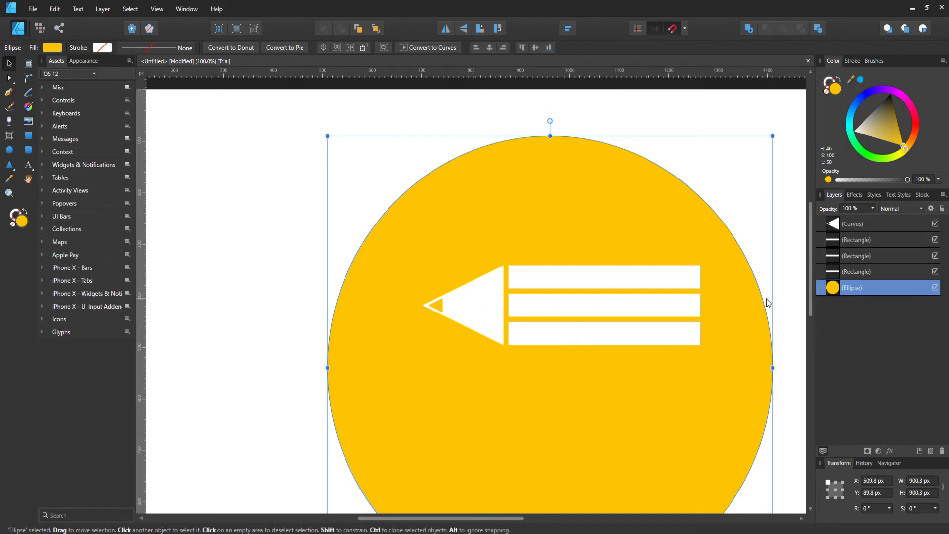
pyautogui.click(846, 275)
pyautogui.keyDown('shift'); pyautogui.click(848, 229); pyautogui.keyUp('shift')
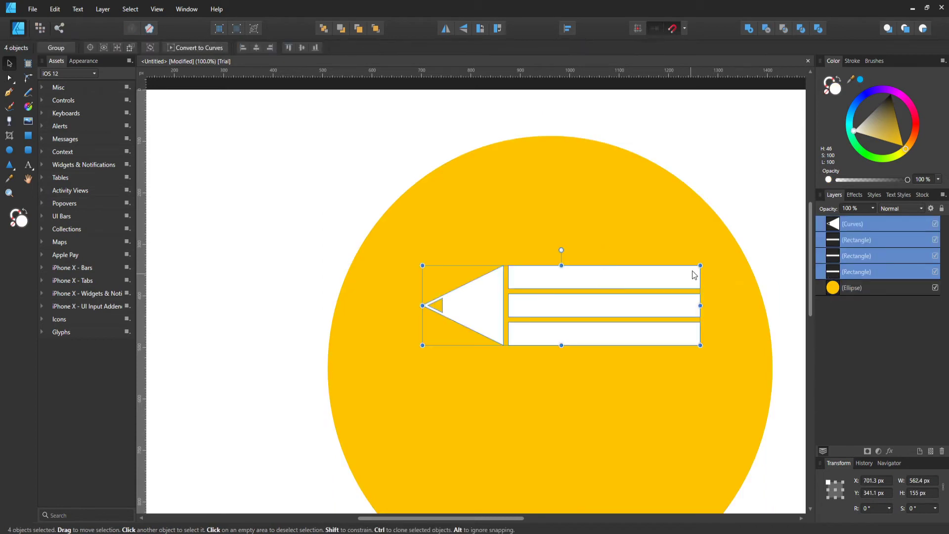
pyautogui.moveTo(705, 260); pyautogui.dragTo(630, 221)
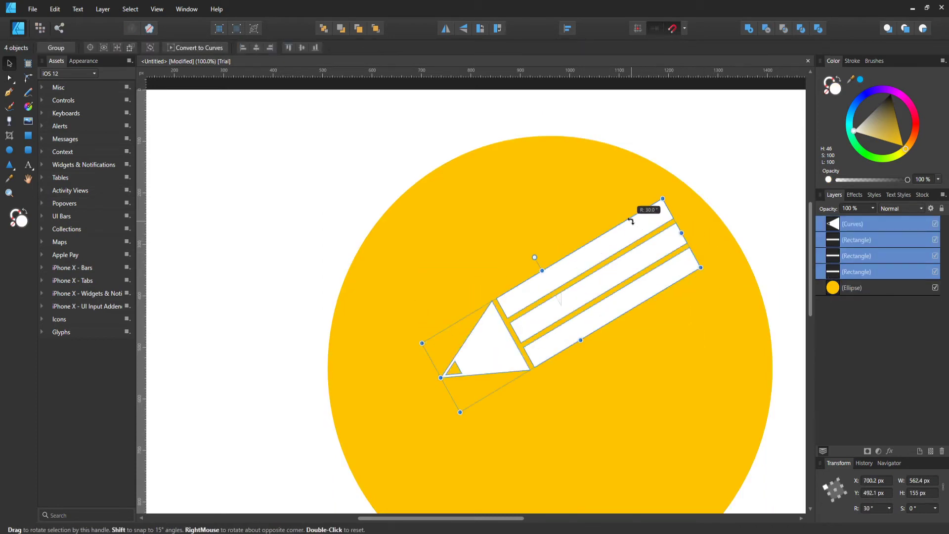
pyautogui.moveTo(645, 263); pyautogui.dragTo(651, 290)
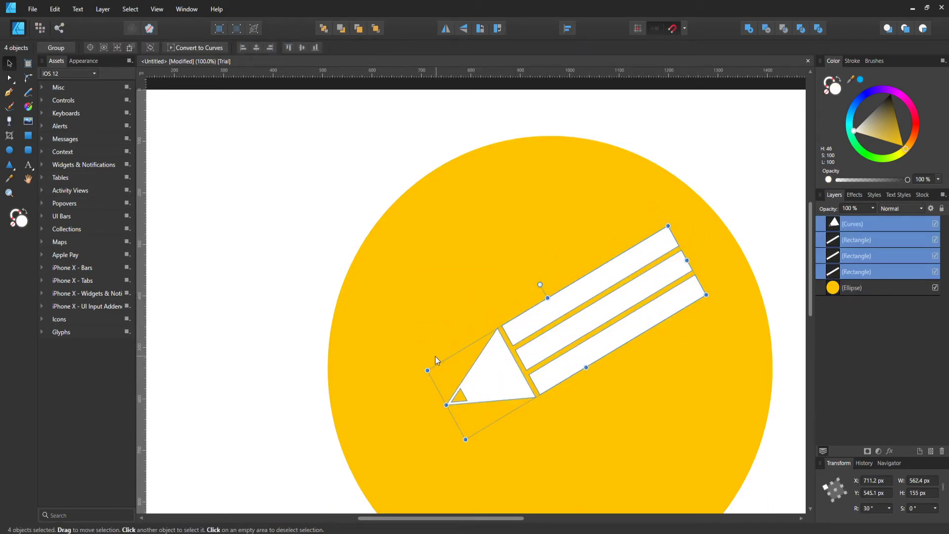
# Enlarge the whole pencil to about 691 × 190.5 px and nudge it slightly right within the circle.
pyautogui.moveTo(427, 370); pyautogui.dragTo(353, 379)
pyautogui.moveTo(556, 352)
pyautogui.mouseDown()
pyautogui.moveTo(555, 344)
pyautogui.moveTo(566, 354)
pyautogui.mouseUp()
pyautogui.click(638, 208)
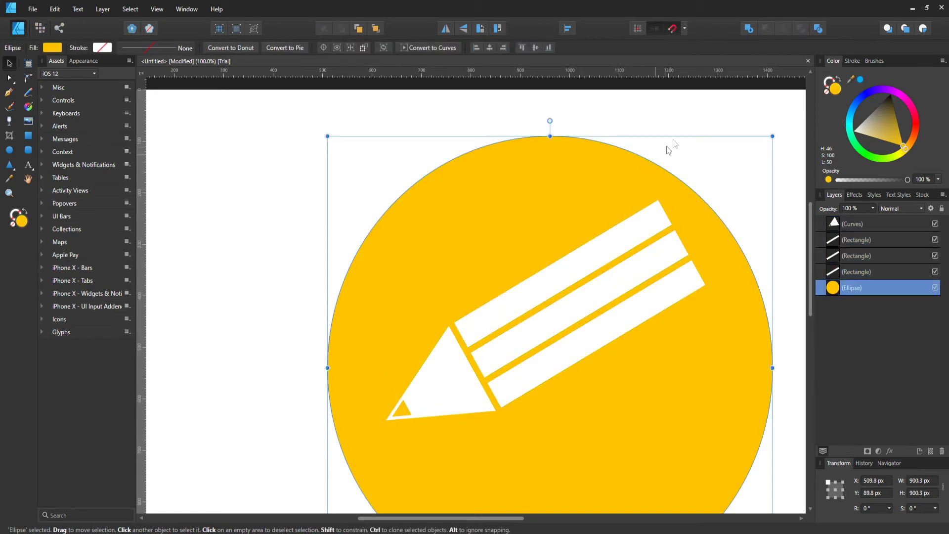
pyautogui.click(687, 136)
# Shift all the pencil parts together slightly to about X 578 px, Y 584 px, and clear the selection.
pyautogui.hotkey('ctrl', '-')
pyautogui.hotkey('ctrl', '-')
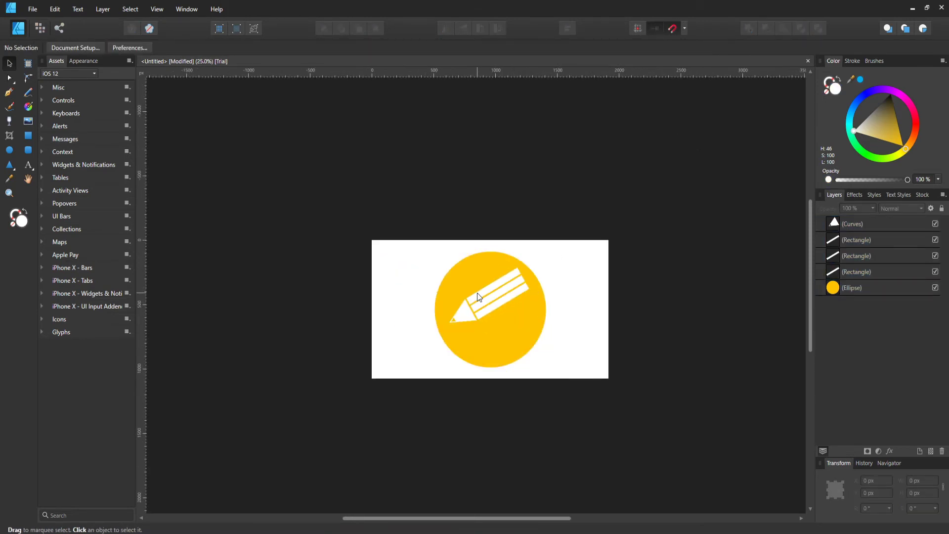
pyautogui.hotkey('ctrl', '+')
pyautogui.hotkey('ctrl', '+')
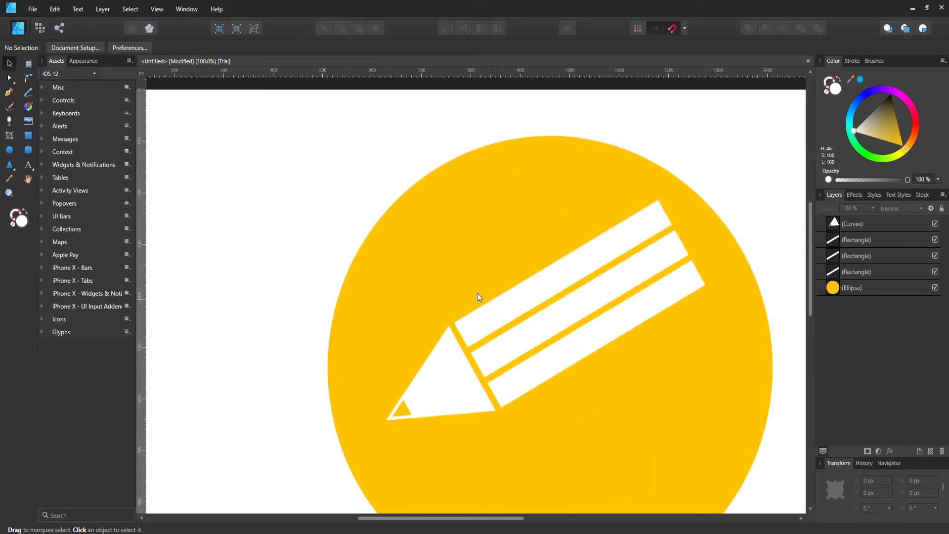
pyautogui.scroll(-2, 477, 292)
pyautogui.click(857, 272)
pyautogui.keyDown('shift'); pyautogui.click(853, 223); pyautogui.keyUp('shift')
pyautogui.moveTo(548, 263); pyautogui.dragTo(552, 270)
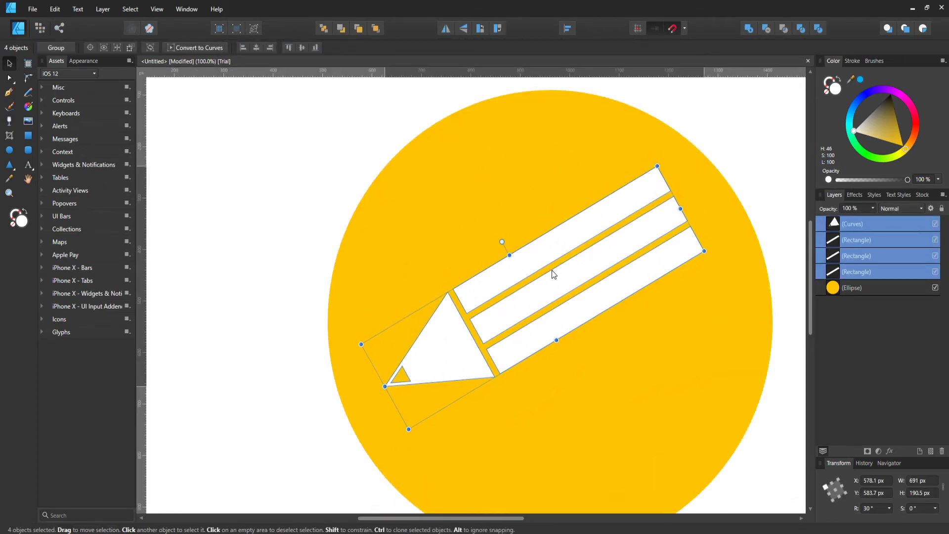
pyautogui.scroll(-3, 681, 336)
pyautogui.click(768, 345)
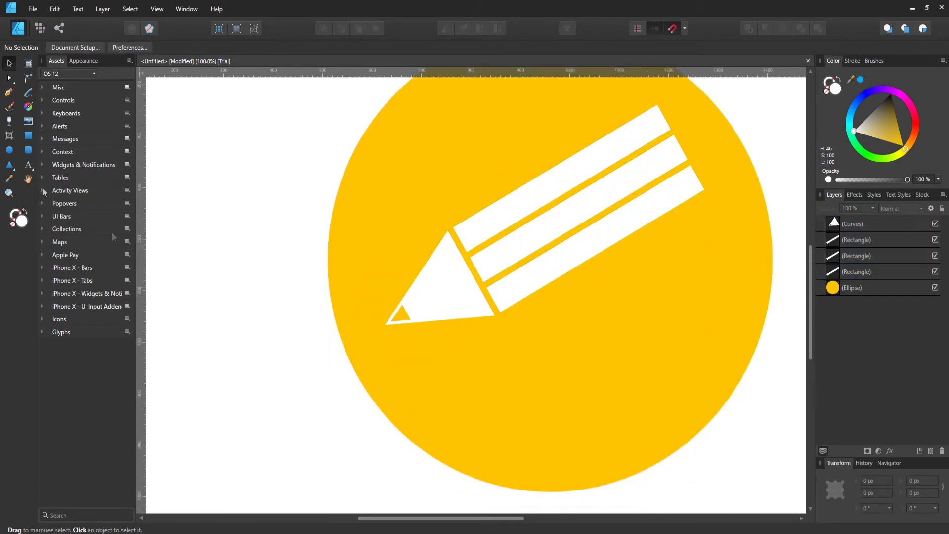
# Draw a rectangle about 628 × 413.8 px over the lower pencil and give it a linear gradient fill starting in black.
pyautogui.click(28, 136)
pyautogui.moveTo(340, 209)
pyautogui.mouseDown()
pyautogui.moveTo(614, 424)
pyautogui.moveTo(651, 421)
pyautogui.mouseUp()
pyautogui.click(62, 48)
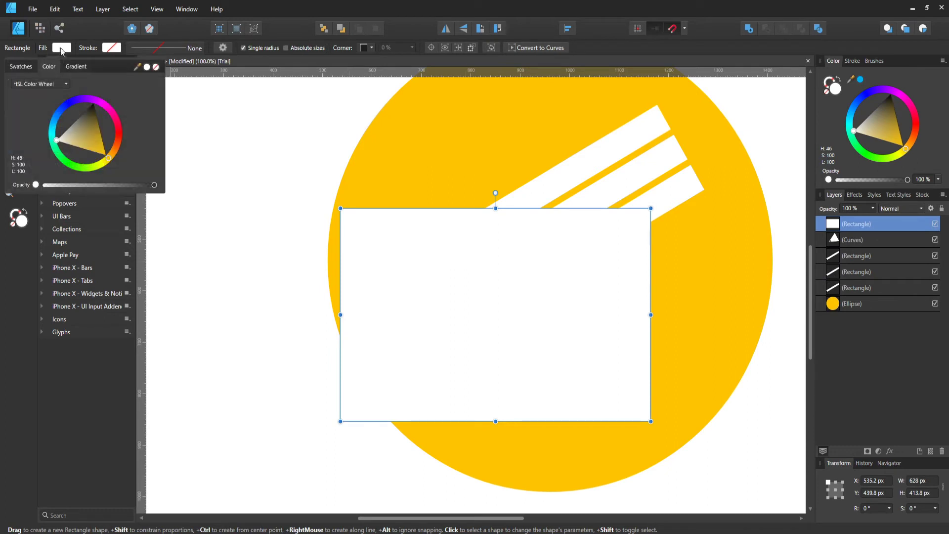
pyautogui.click(65, 67)
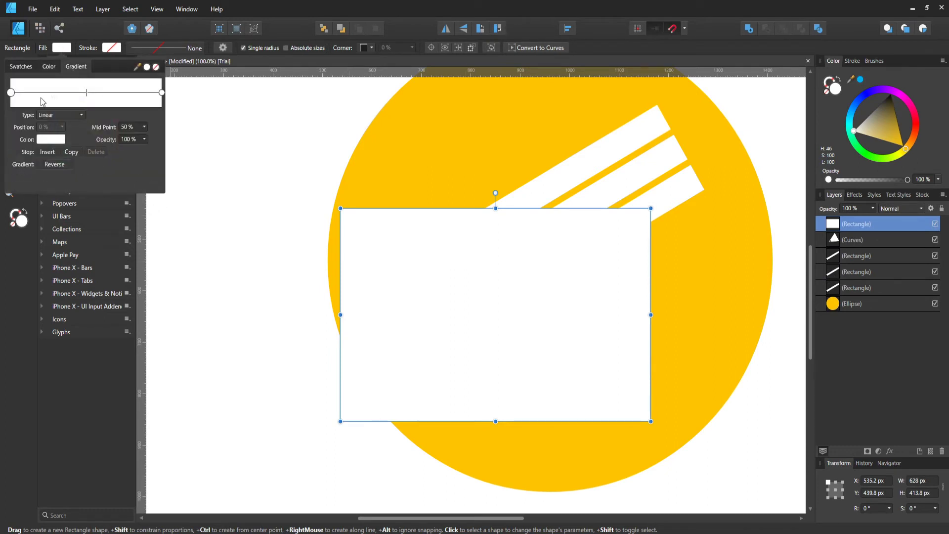
pyautogui.click(11, 93)
pyautogui.click(53, 139)
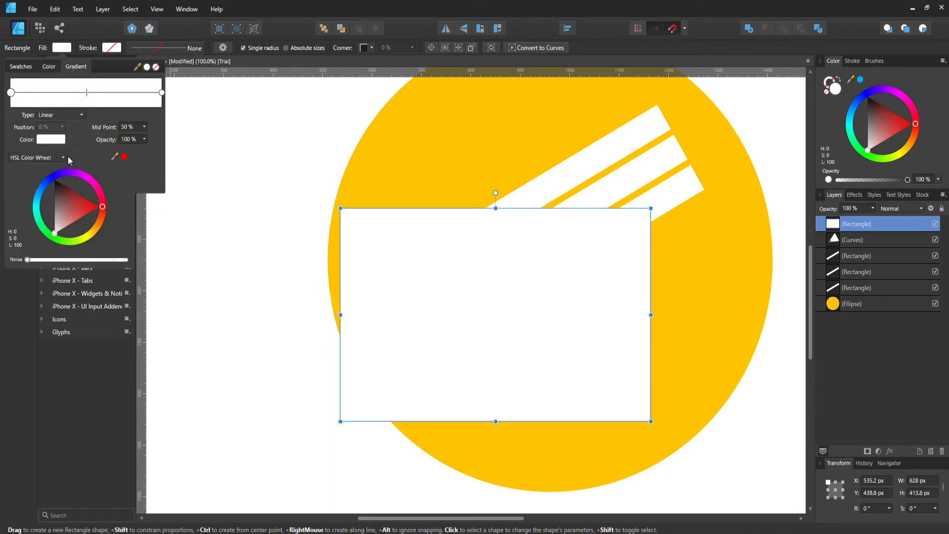
pyautogui.moveTo(78, 216); pyautogui.dragTo(54, 180)
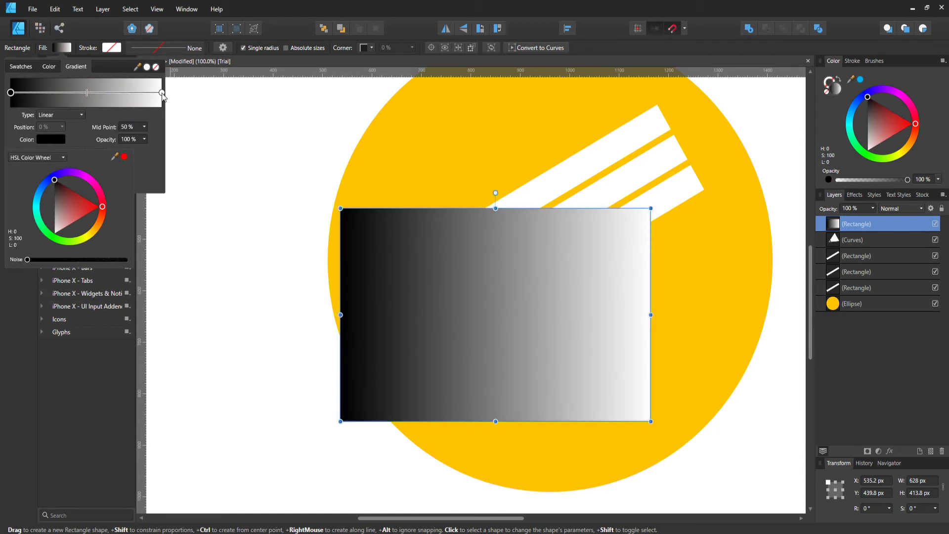
# Set the gradient's end stop to black with 1% opacity.
pyautogui.click(163, 93)
pyautogui.click(44, 142)
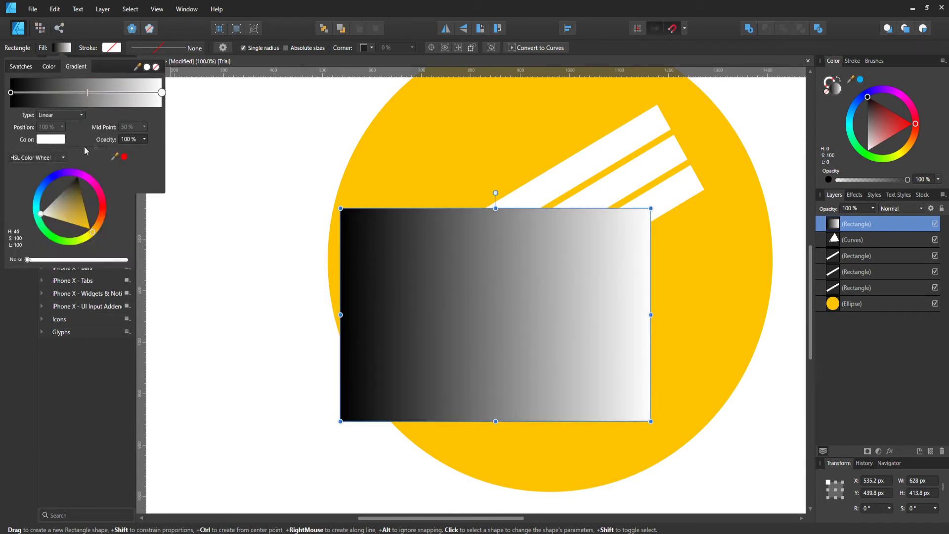
pyautogui.click(128, 139)
pyautogui.write('1')
pyautogui.press('Return')
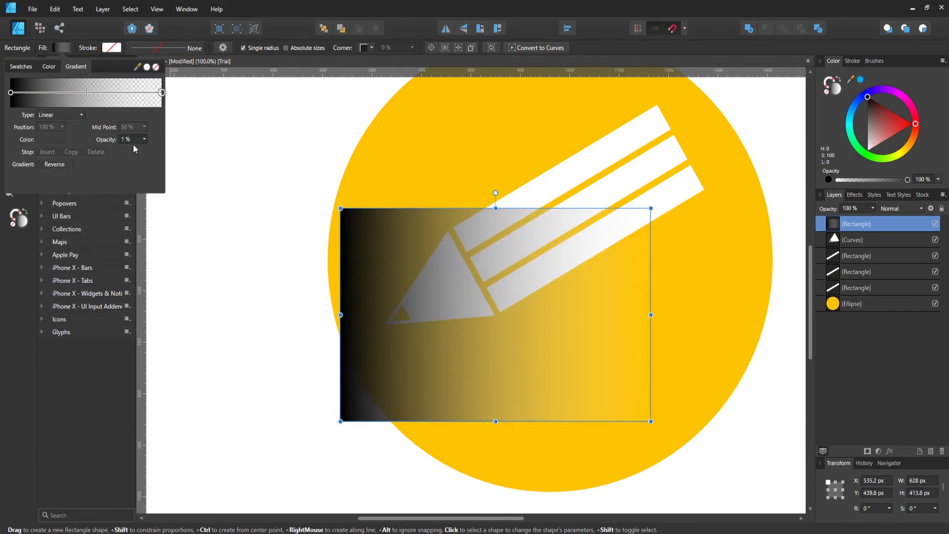
pyautogui.click(61, 142)
pyautogui.moveTo(50, 207); pyautogui.dragTo(127, 116)
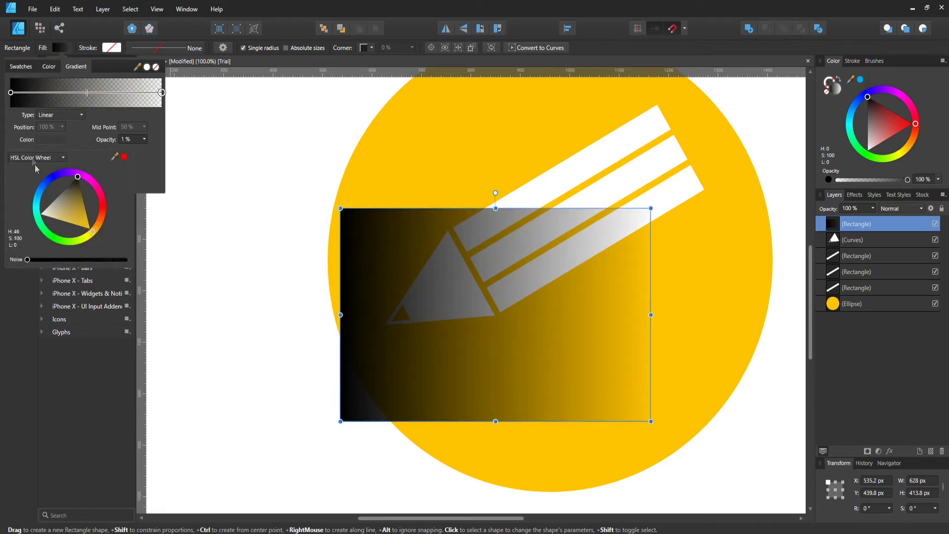
# Set the opacity of the gradient's start stop to 35%, then reduce it to 30%.
pyautogui.click(12, 94)
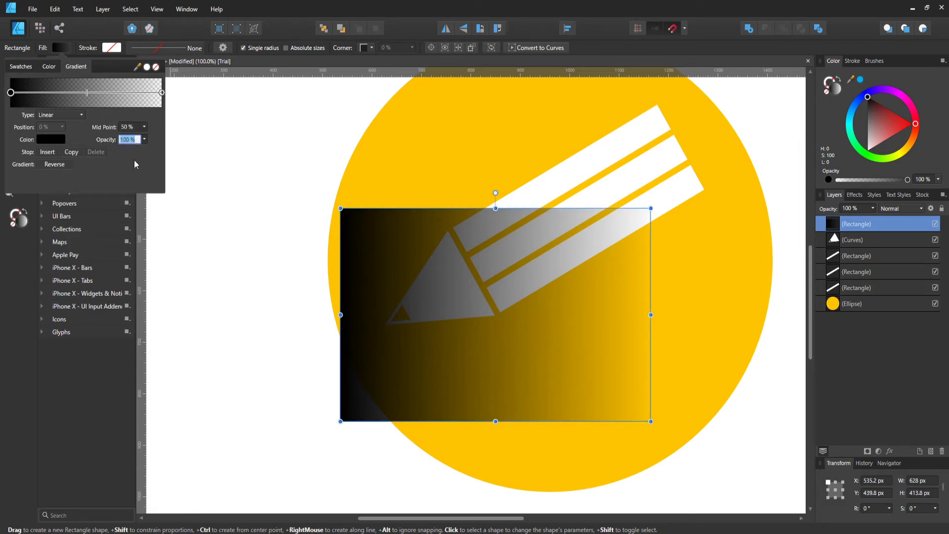
pyautogui.write('35')
pyautogui.press('Return')
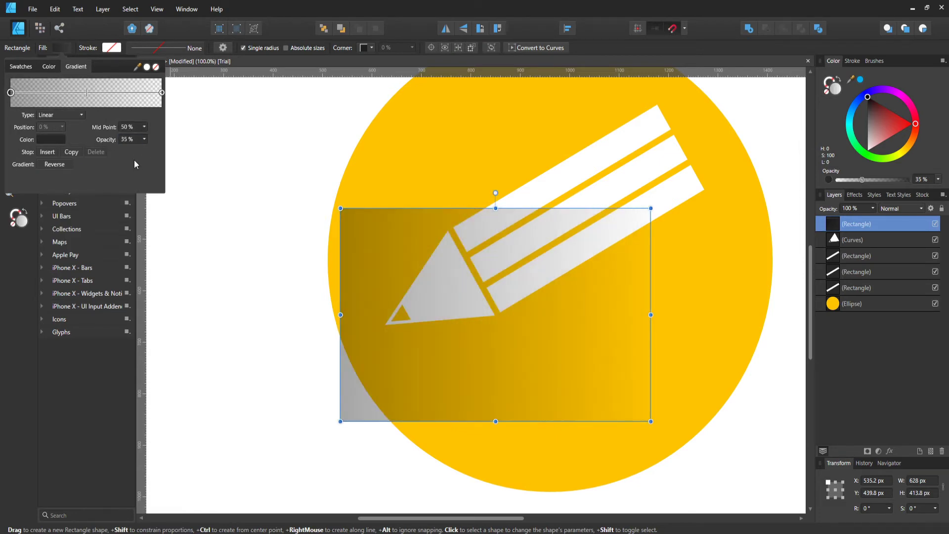
pyautogui.click(132, 142)
pyautogui.write('30')
pyautogui.press('Return')
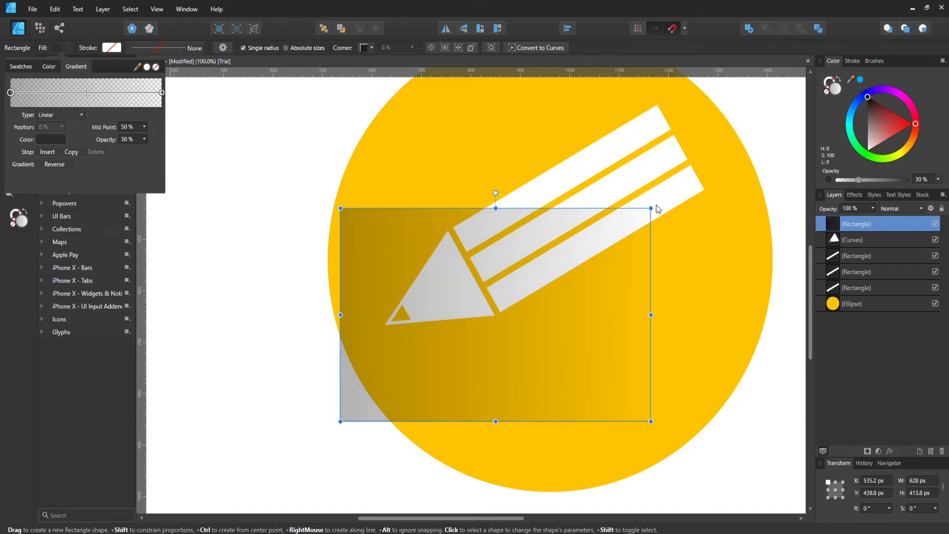
# Rotate the shadow rectangle to -60° and align its edge with the pencil's blunt end at about X 1185.3 px, Y 253.3 px.
pyautogui.moveTo(654, 203); pyautogui.dragTo(603, 361)
pyautogui.moveTo(511, 294); pyautogui.dragTo(666, 280)
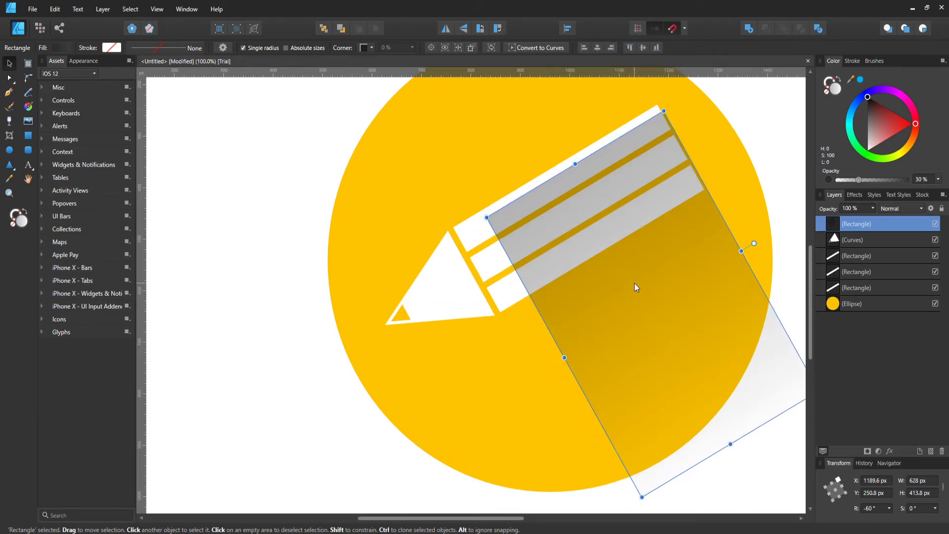
pyautogui.scroll(3, 636, 287)
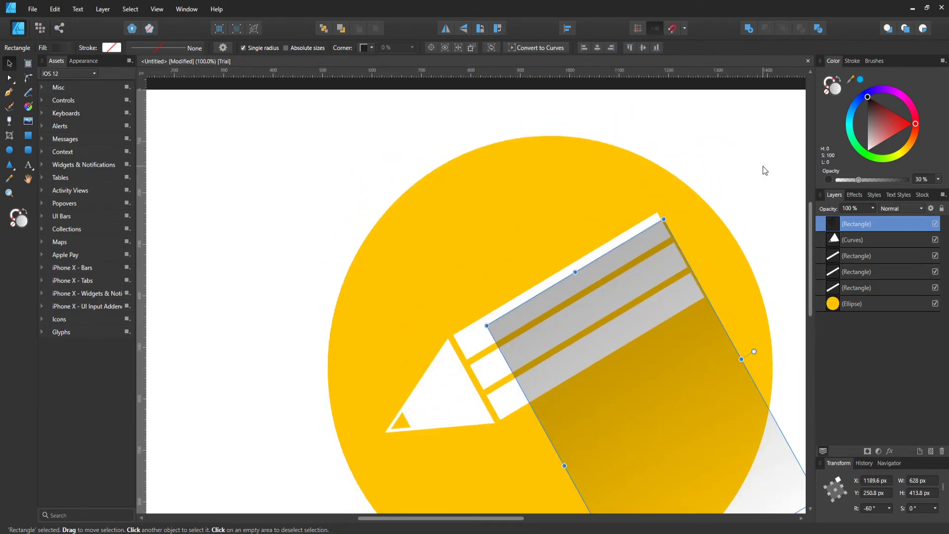
pyautogui.scroll(5, 764, 166)
pyautogui.moveTo(763, 166); pyautogui.dragTo(485, 341)
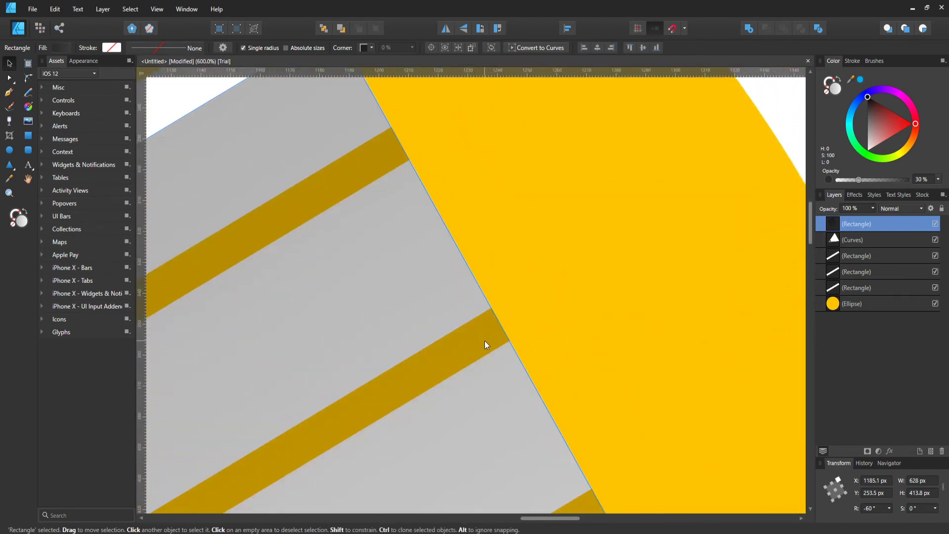
pyautogui.scroll(5, 485, 341)
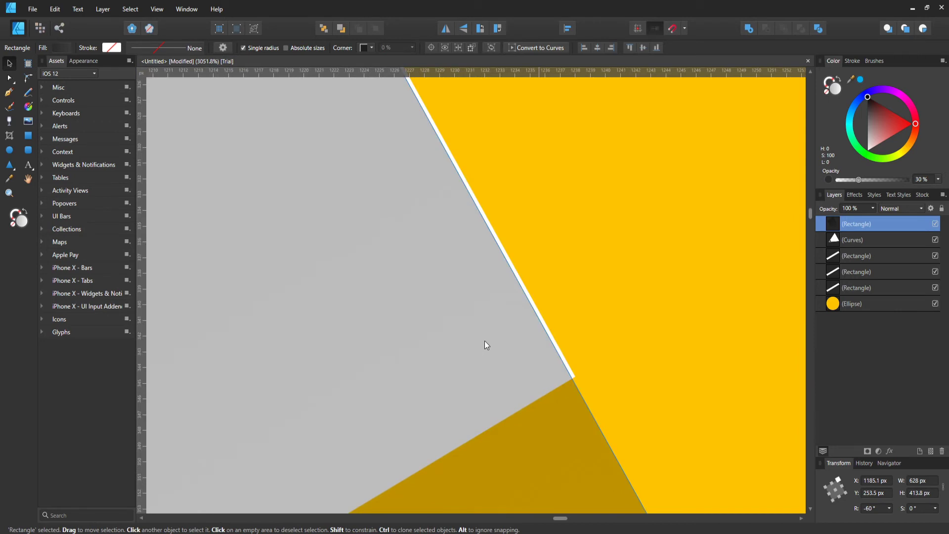
pyautogui.moveTo(550, 420); pyautogui.dragTo(552, 419)
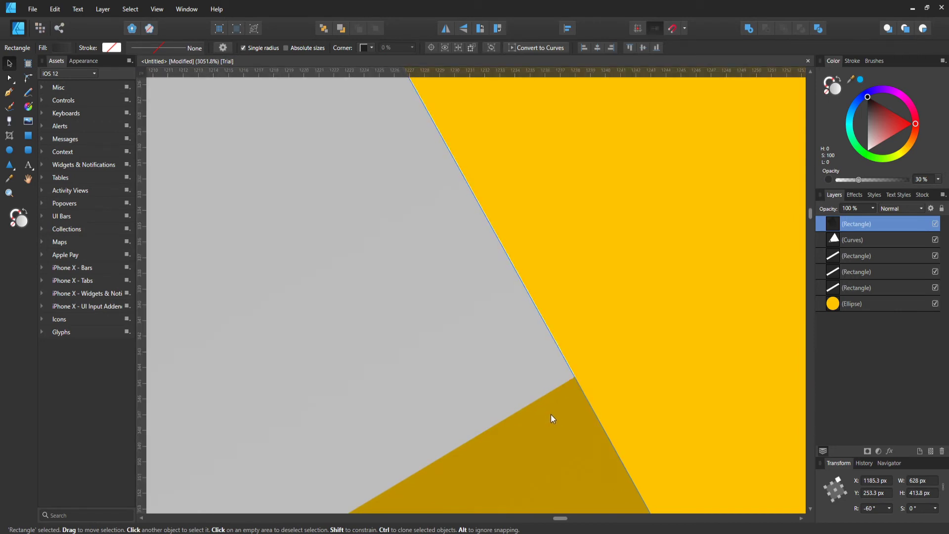
# Stretch the shadow rectangle towards the pencil tip to a height of about 677.6 px.
pyautogui.scroll(-3, 634, 360)
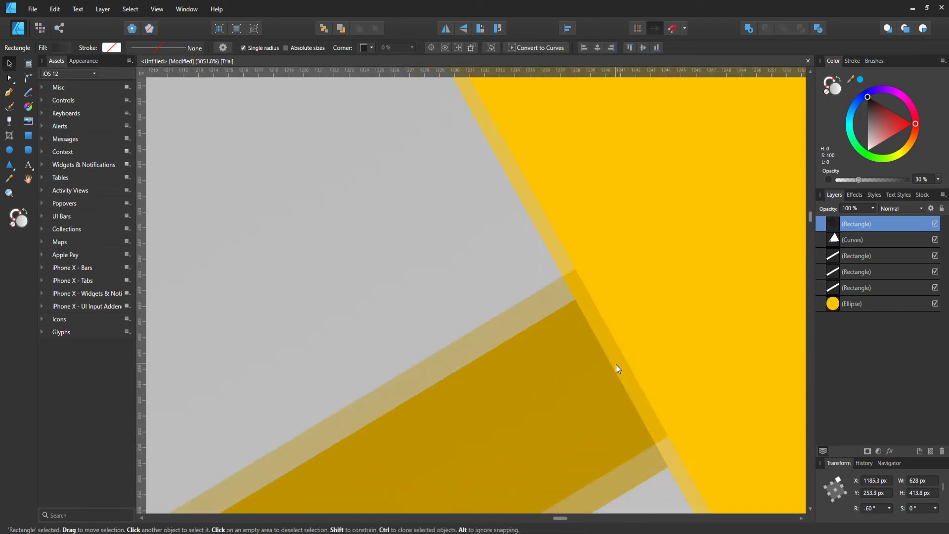
pyautogui.scroll(-2, 616, 364)
pyautogui.scroll(-10, 502, 401)
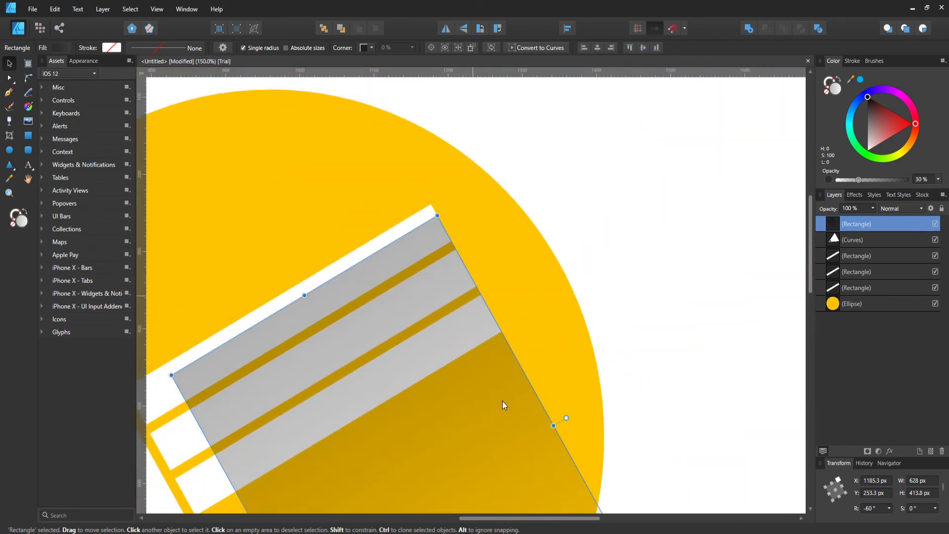
pyautogui.scroll(-3, 455, 375)
pyautogui.hscroll(-3, 497, 524)
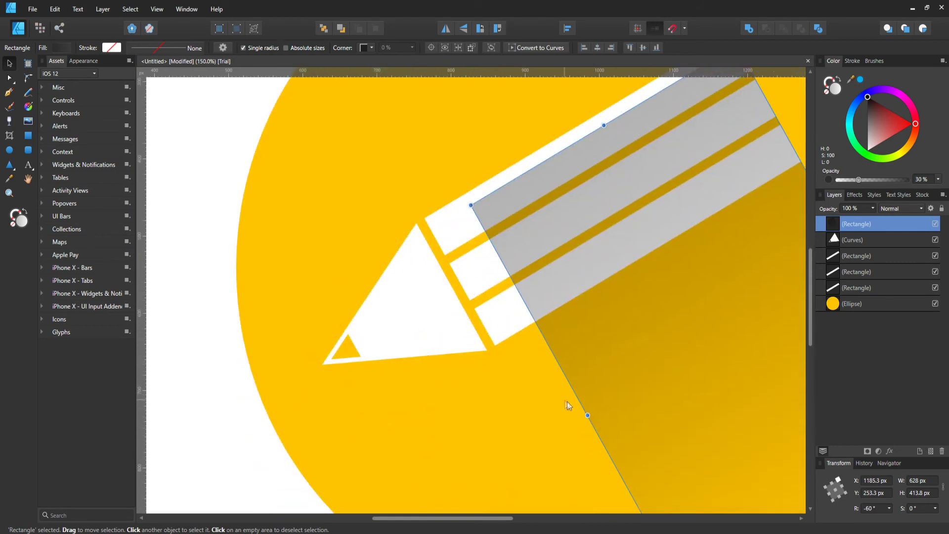
pyautogui.moveTo(587, 415); pyautogui.dragTo(411, 475)
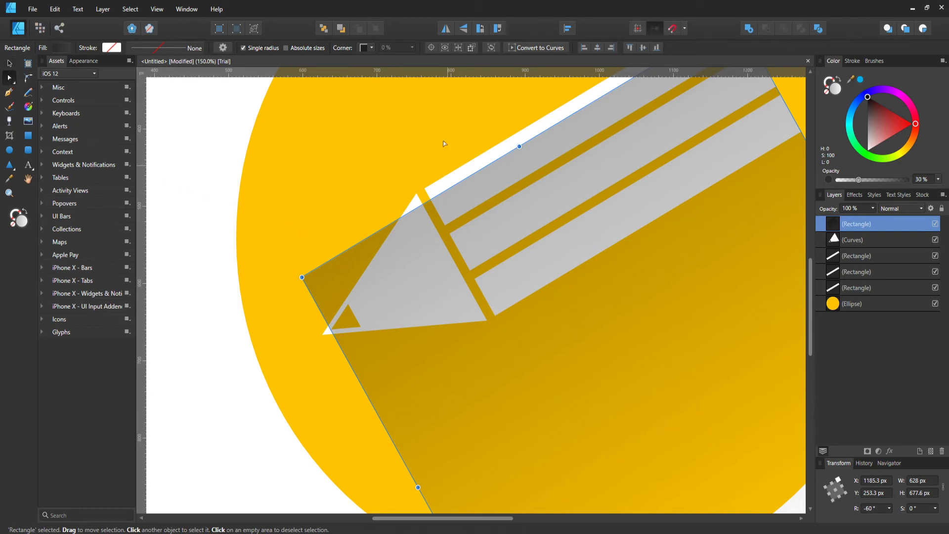
# Convert the shadow to curves, add a node at the top bar's inner corner, and move the shadow's corner node onto the pencil tip.
pyautogui.click(536, 46)
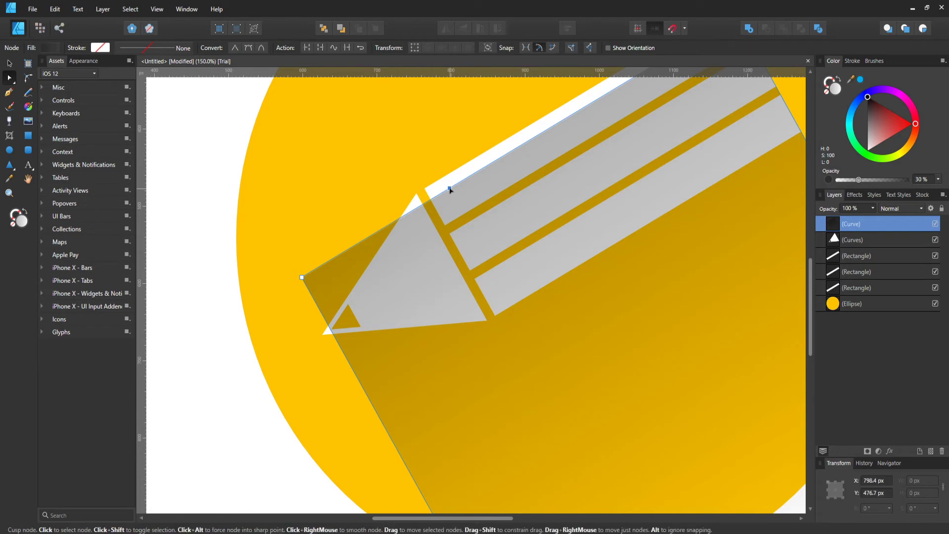
pyautogui.moveTo(445, 192); pyautogui.dragTo(424, 191)
pyautogui.scroll(3, 301, 356)
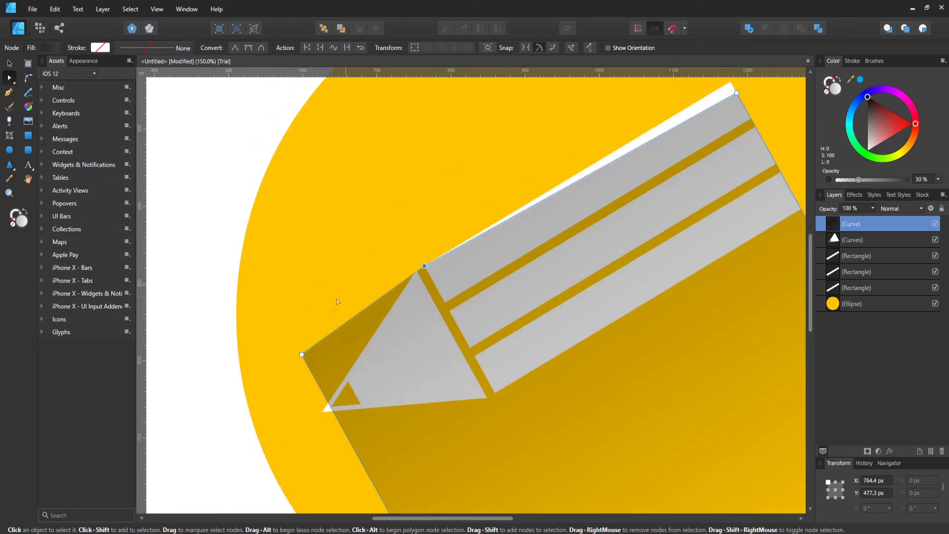
pyautogui.moveTo(302, 355); pyautogui.dragTo(327, 406)
# Move the shadow's added node onto the upper corner of the triangular pencil tip, at about X 752.9 px, Y 483.2 px.
pyautogui.scroll(4, 510, 276)
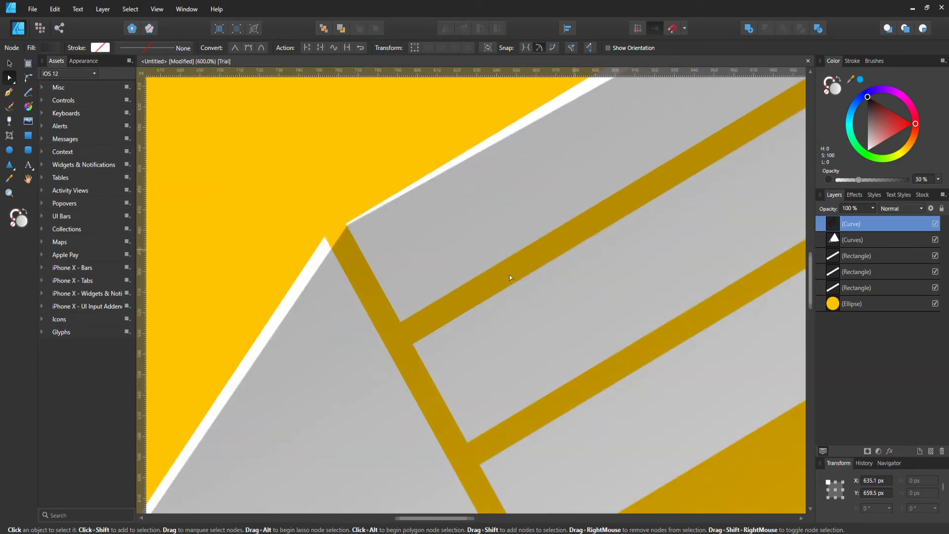
pyautogui.scroll(4, 321, 287)
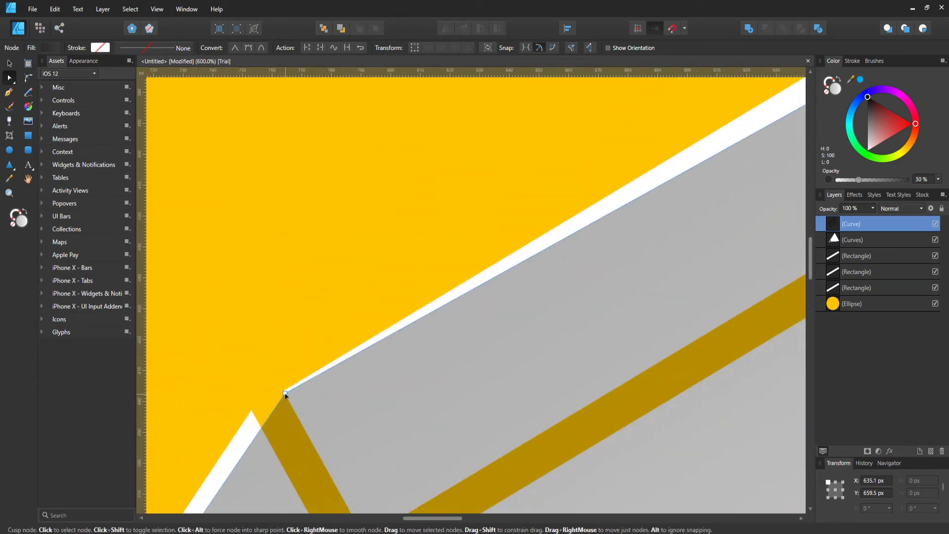
pyautogui.moveTo(285, 394); pyautogui.dragTo(252, 412)
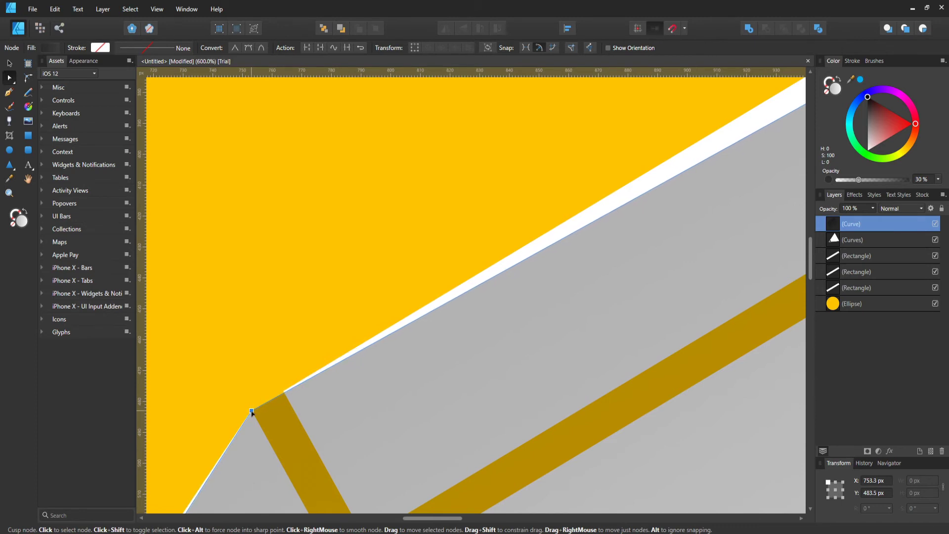
pyautogui.scroll(-2, 327, 379)
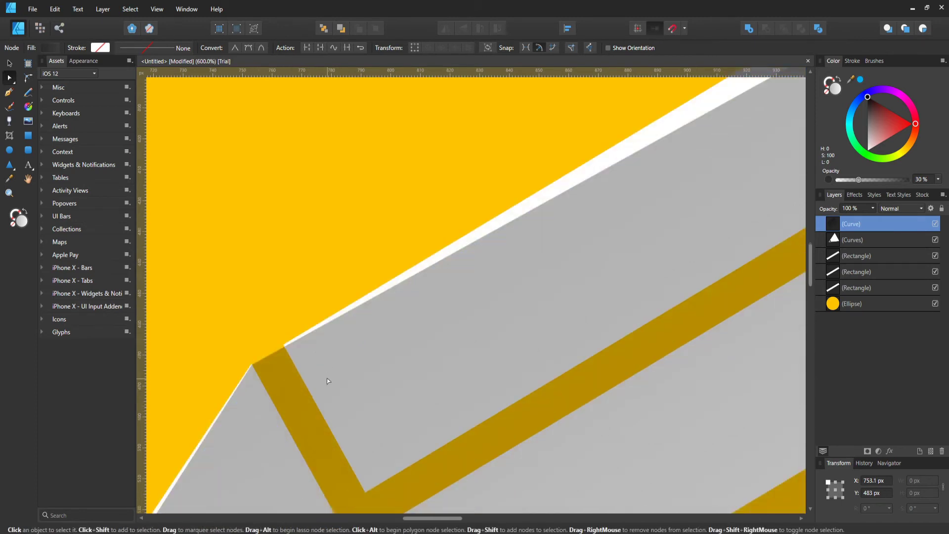
pyautogui.moveTo(252, 352); pyautogui.dragTo(252, 356)
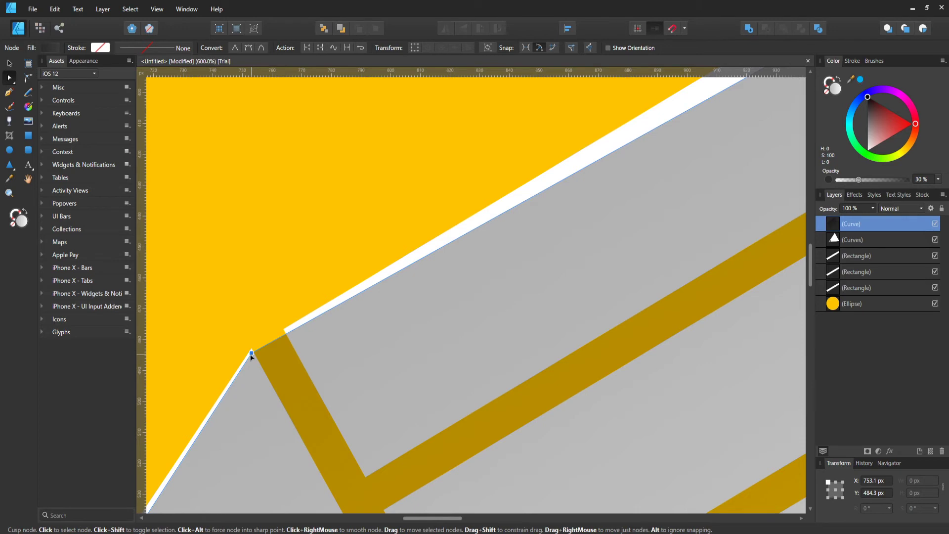
pyautogui.moveTo(251, 356); pyautogui.dragTo(251, 353)
pyautogui.scroll(4, 490, 279)
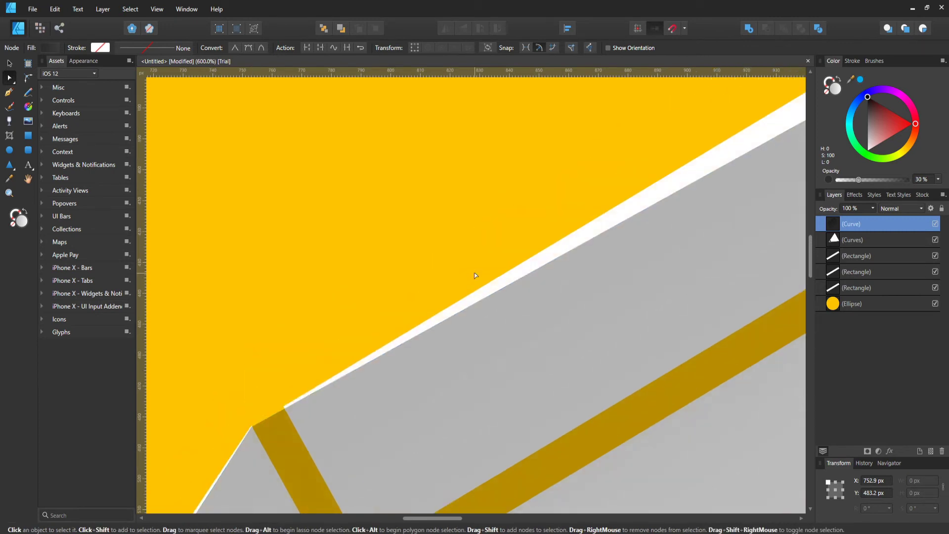
# Add another node on the shadow's upper edge and move it onto the top bar's edge at about X 777.4 px, Y 468.9 px.
pyautogui.click(321, 419)
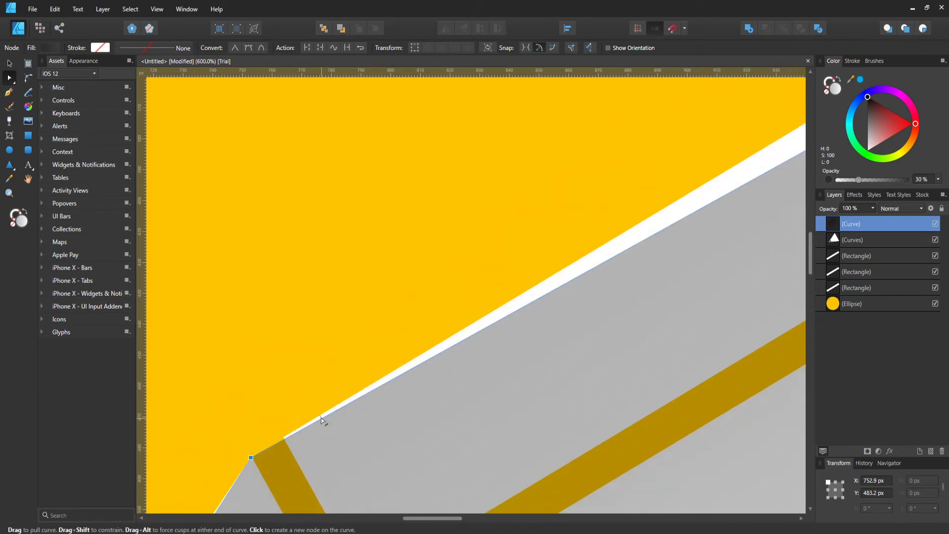
pyautogui.moveTo(322, 419); pyautogui.dragTo(323, 416)
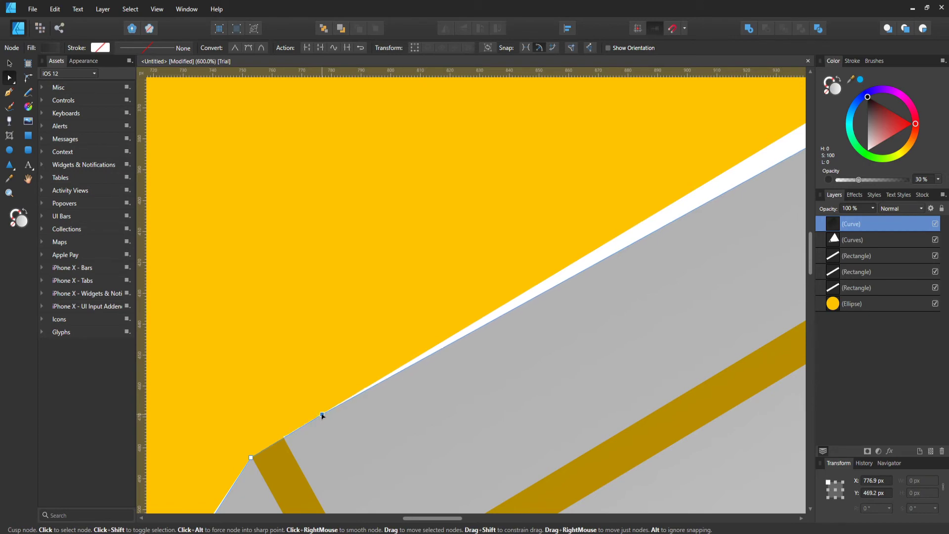
pyautogui.scroll(-2, 329, 272)
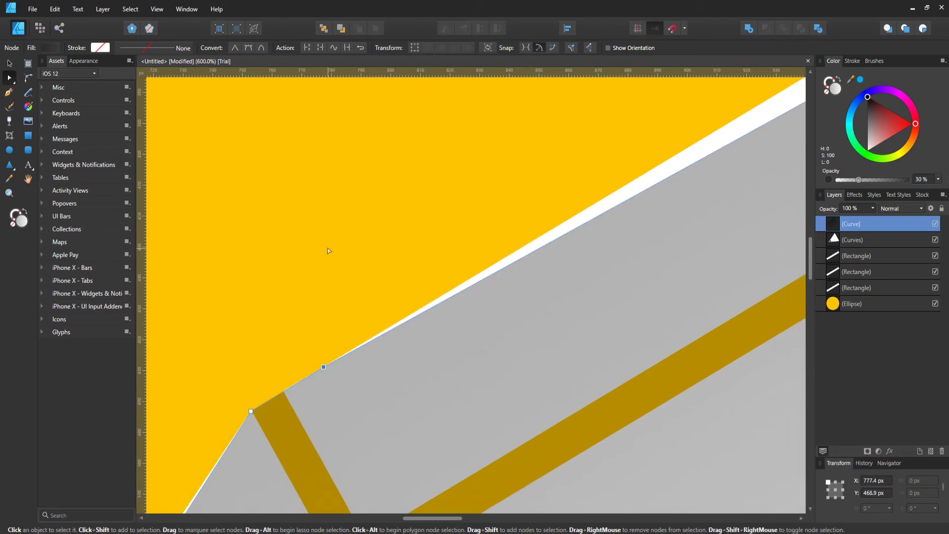
pyautogui.hotkey('ctrl', '-')
pyautogui.hotkey('ctrl', '-')
pyautogui.hotkey('ctrl', '-')
pyautogui.hotkey('ctrl', '-')
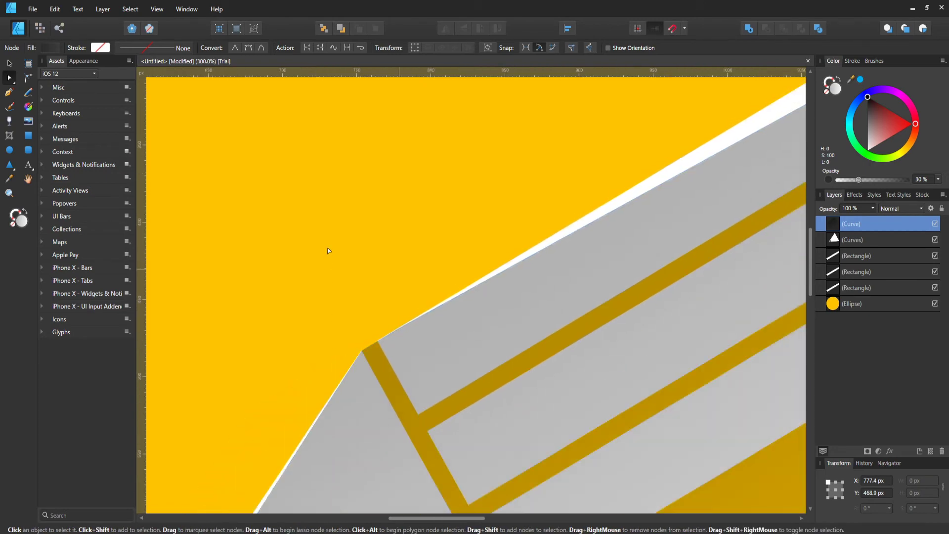
pyautogui.hotkey('ctrl', '-')
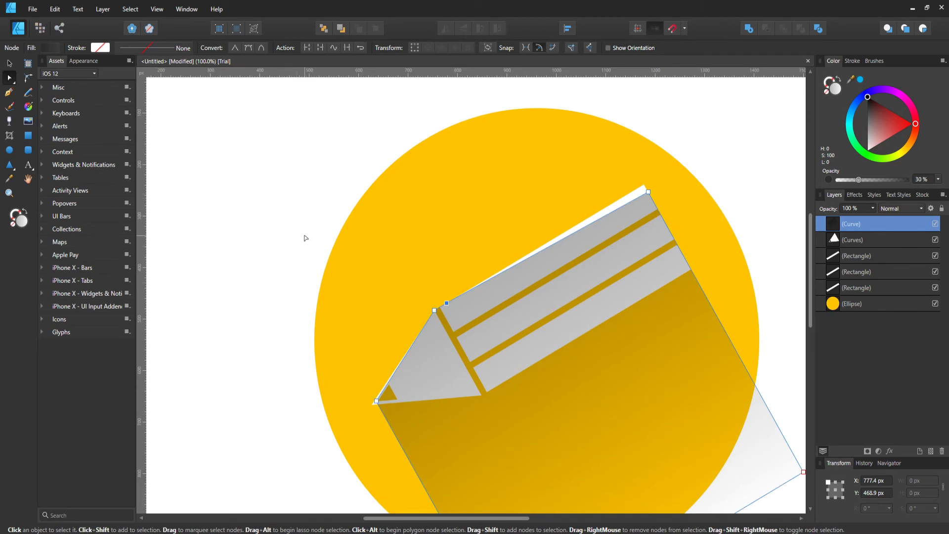
# Clip the shadow inside the yellow circle so it sits beneath the pencil, clear the selection, and inspect the result up close.
pyautogui.scroll(-5, 342, 276)
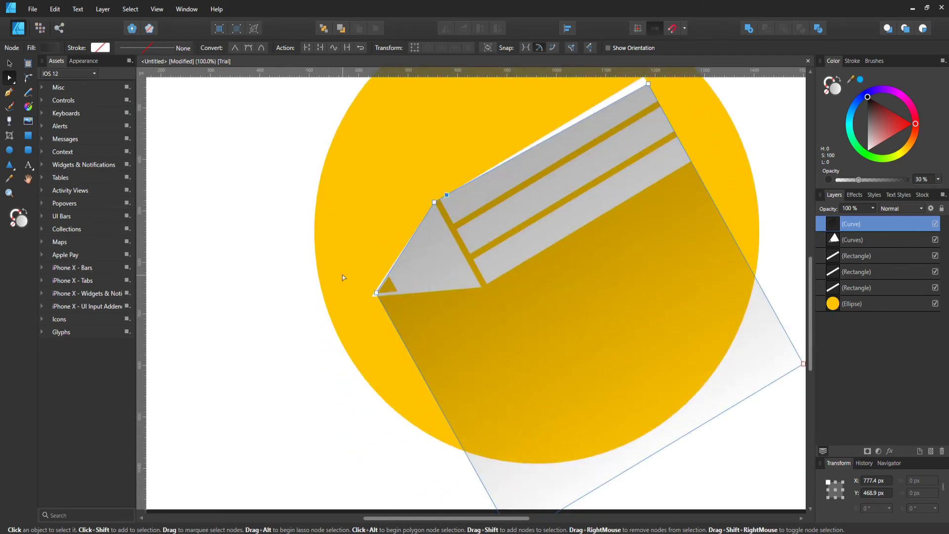
pyautogui.moveTo(863, 225); pyautogui.dragTo(870, 296)
pyautogui.click(707, 454)
pyautogui.click(689, 474)
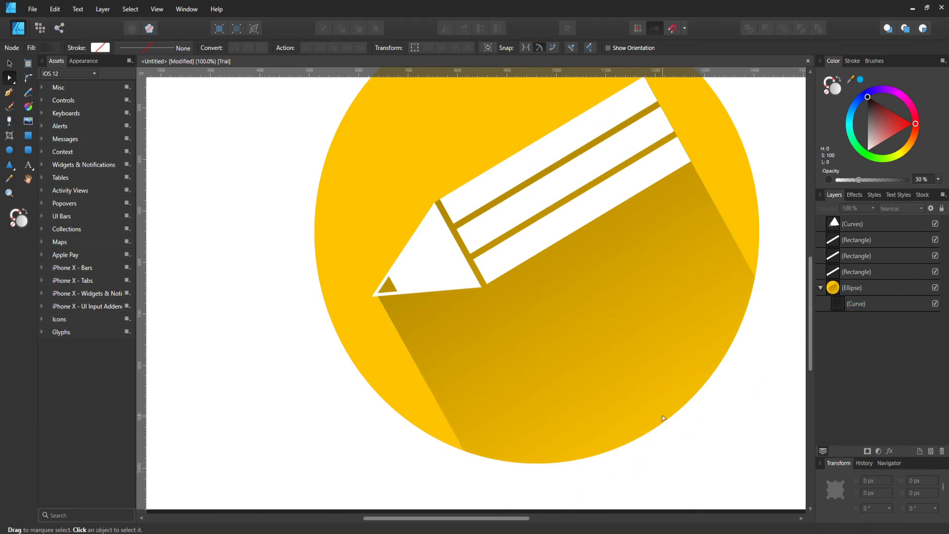
pyautogui.hotkey('ctrl', '=')
pyautogui.hotkey('ctrl', '=')
pyautogui.hotkey('ctrl', '=')
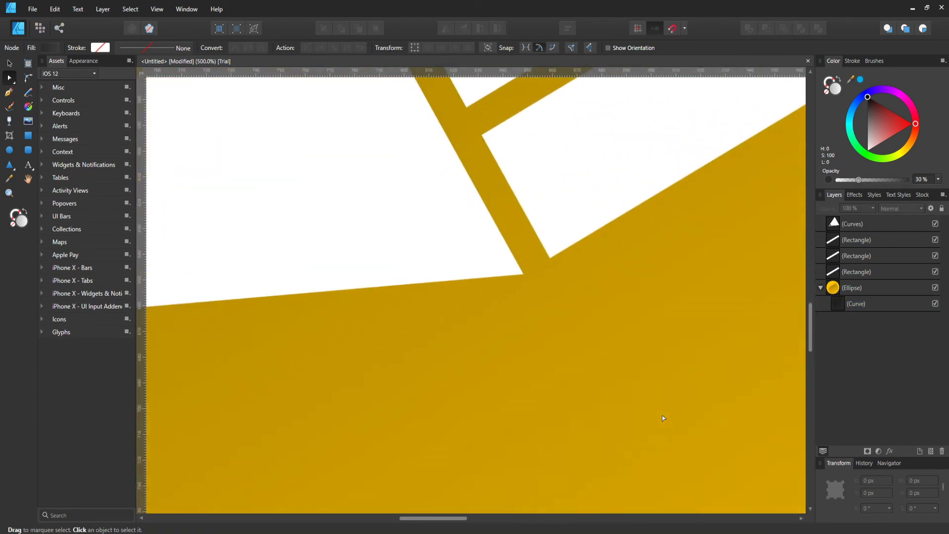
# Select the shadow curve inside the yellow circle and move its upper-edge node close to the top bar's outer corner, at about X 763.7 px, Y 476.5 px.
pyautogui.scroll(3, 494, 346)
pyautogui.scroll(5, 428, 331)
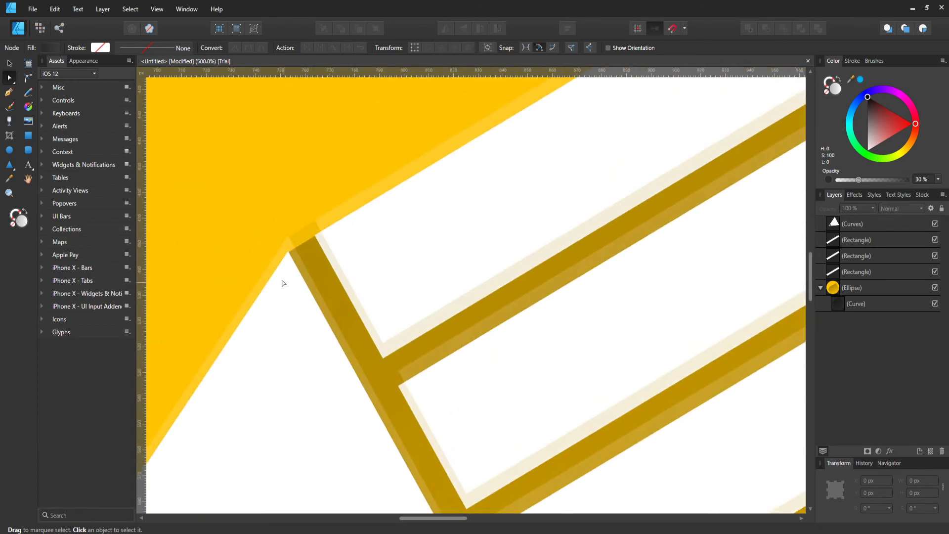
pyautogui.hotkey('ctrl', '=')
pyautogui.hotkey('ctrl', '=')
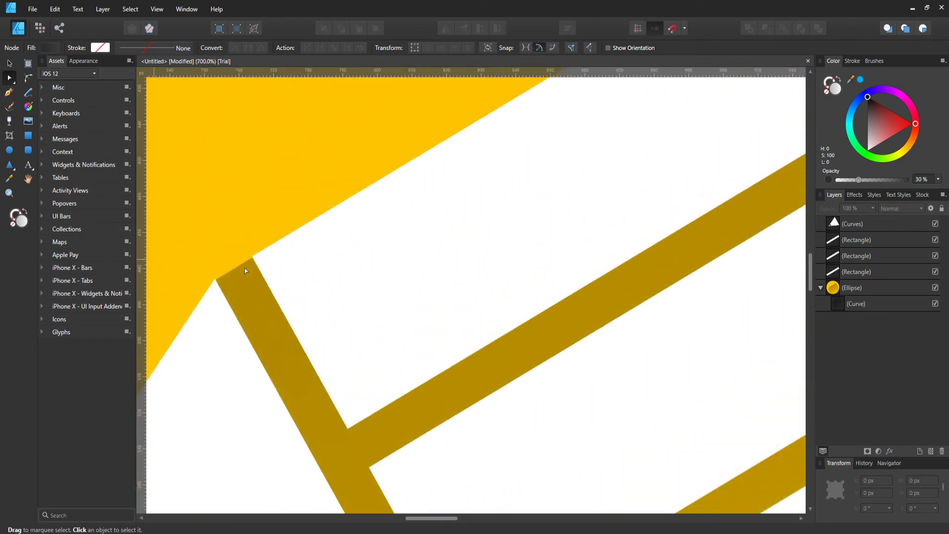
pyautogui.moveTo(422, 520); pyautogui.dragTo(401, 518)
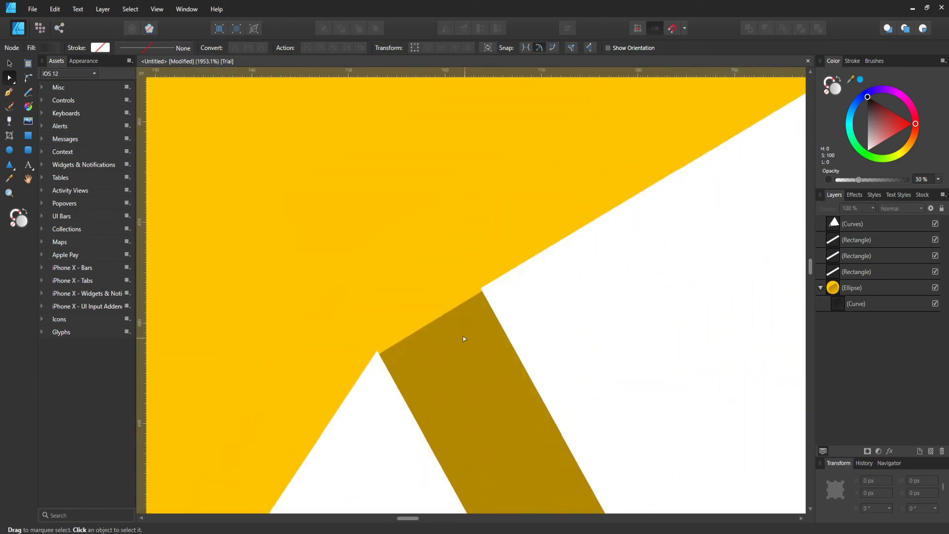
pyautogui.click(464, 326)
pyautogui.click(860, 304)
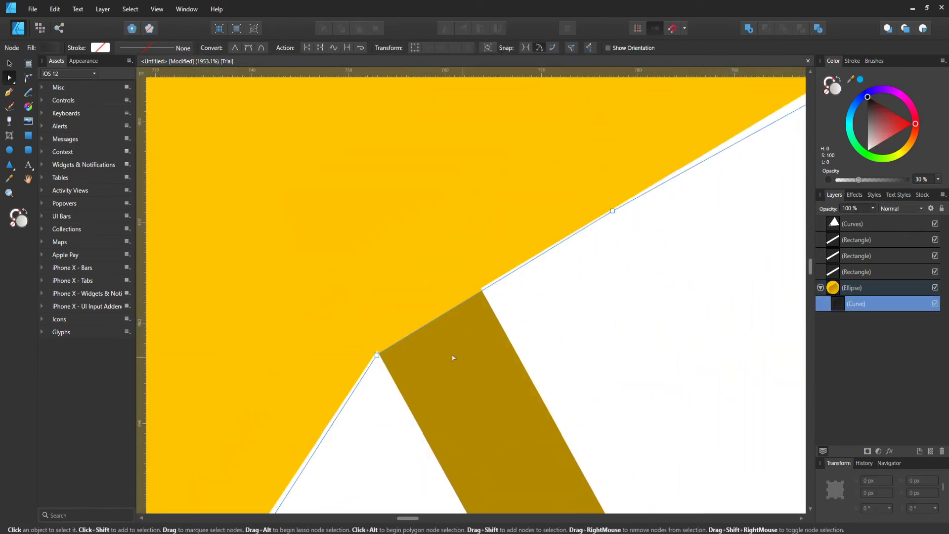
pyautogui.moveTo(613, 211); pyautogui.dragTo(484, 288)
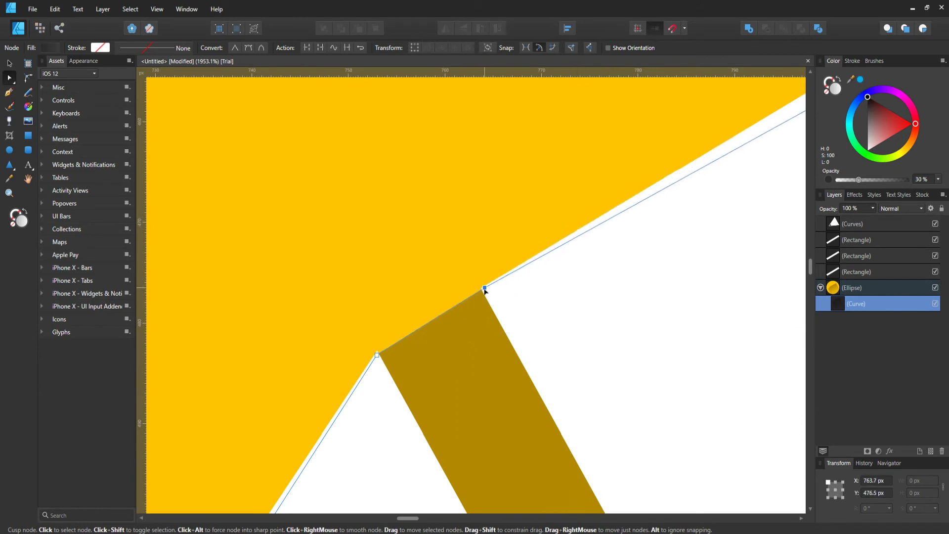
# Refine the position of the shadow's node beside the top bar's outer corner to about X 763.8 px, Y 476.5 px.
pyautogui.hotkey('ctrl', '+')
pyautogui.hotkey('ctrl', '+')
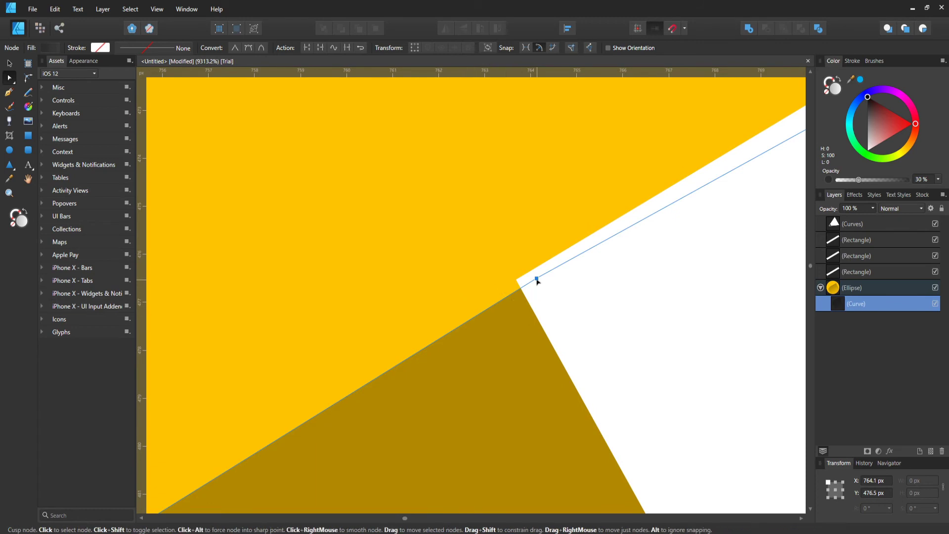
pyautogui.moveTo(536, 278); pyautogui.dragTo(523, 277)
# Move the shadow's other node up onto the apex of the white triangular tip, at about X 752.9 px, Y 482.7 px.
pyautogui.scroll(-3, 446, 372)
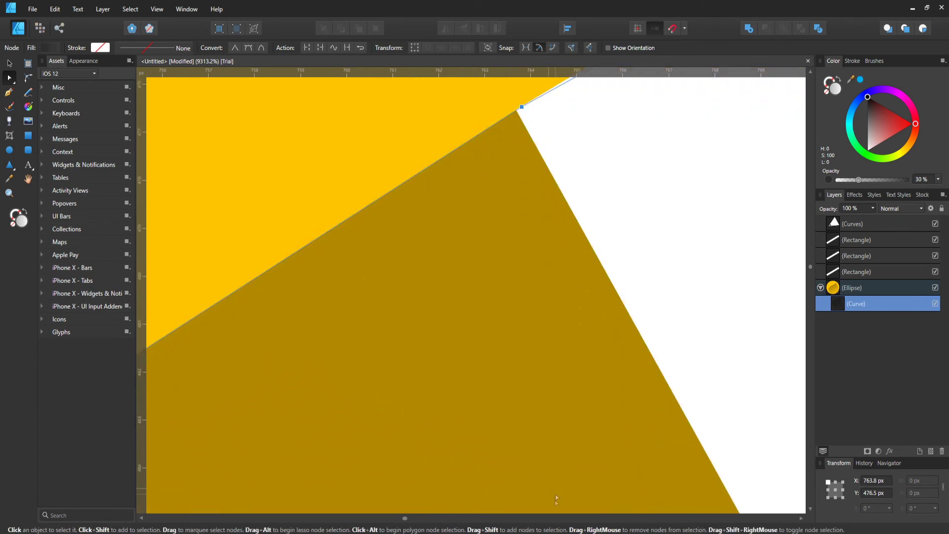
pyautogui.moveTo(405, 520); pyautogui.dragTo(403, 519)
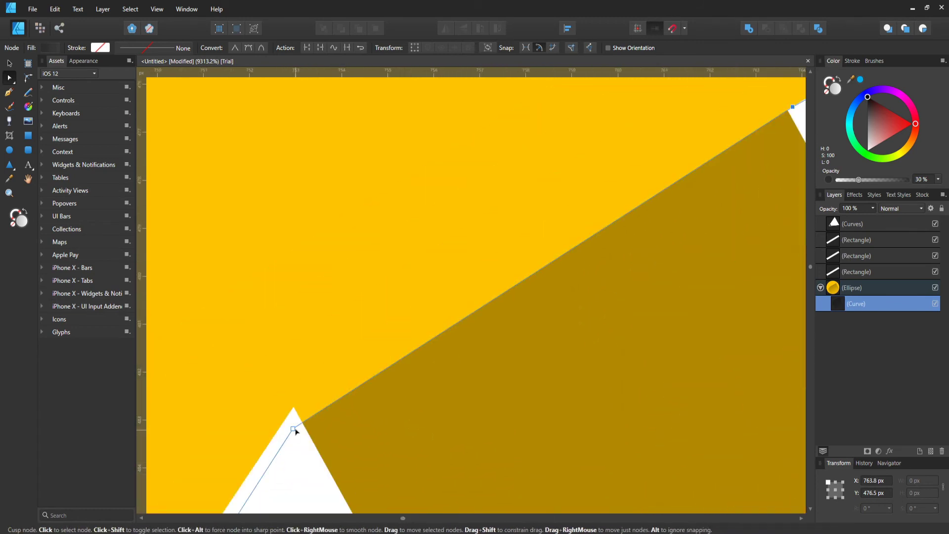
pyautogui.moveTo(293, 429); pyautogui.dragTo(293, 408)
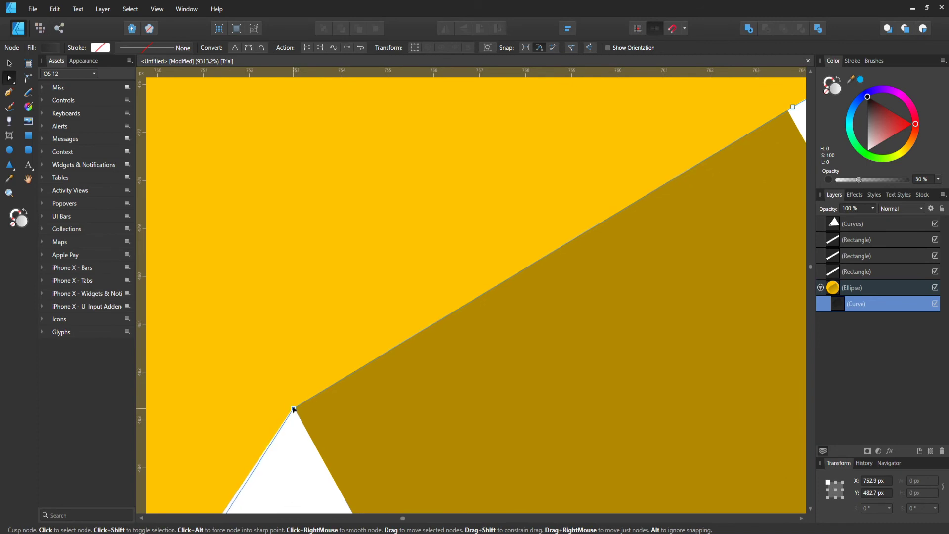
pyautogui.click(278, 379)
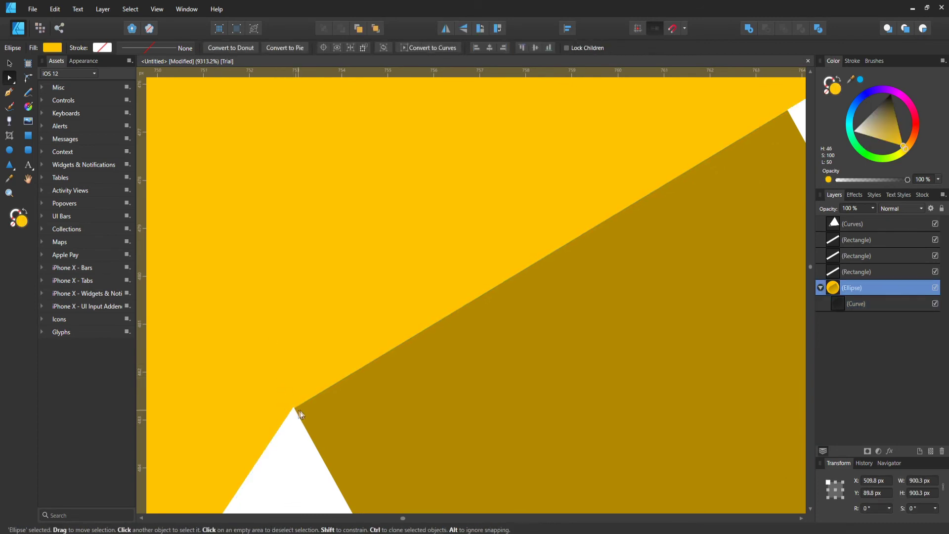
# Reselect the shadow curve and examine at high magnification how its node lines up with the triangular tip's apex.
pyautogui.click(891, 307)
pyautogui.scroll(-2, 239, 415)
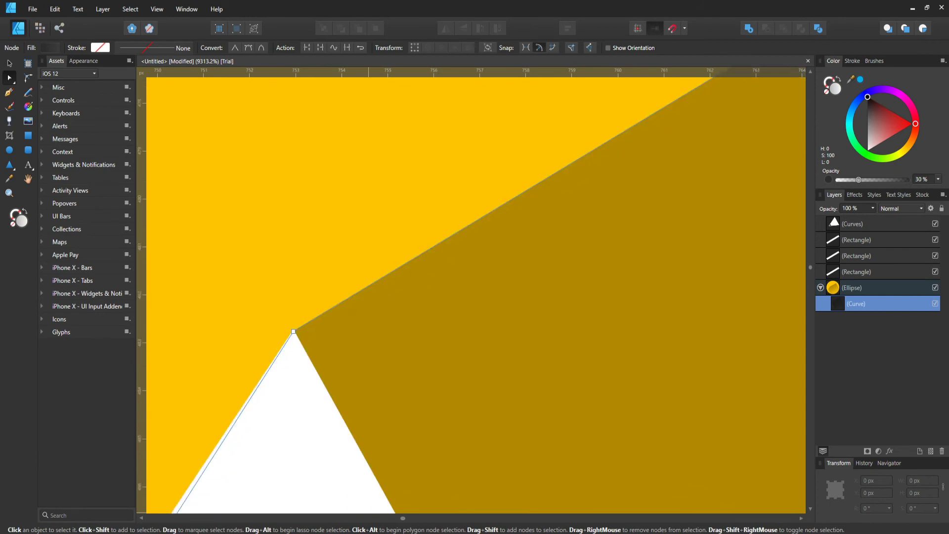
pyautogui.moveTo(409, 519); pyautogui.dragTo(403, 522)
pyautogui.scroll(4, 287, 434)
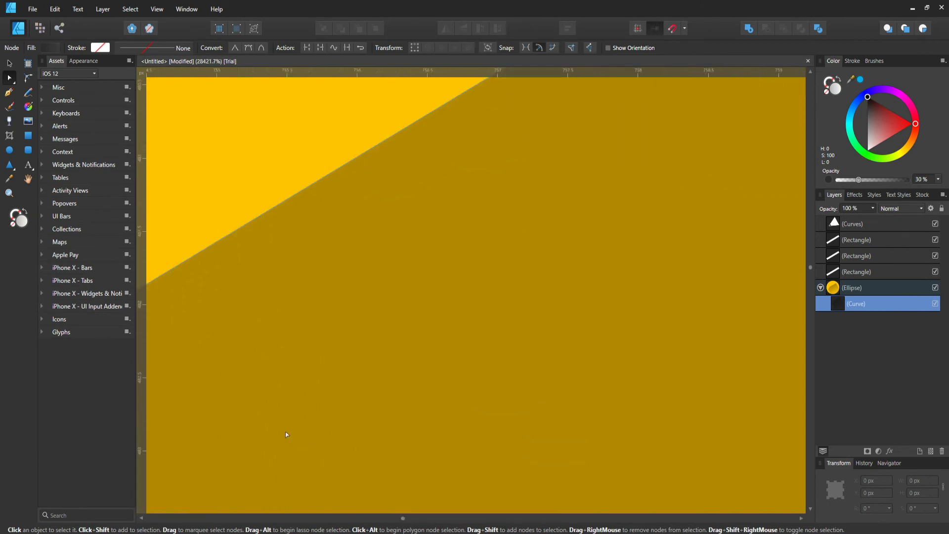
pyautogui.click(385, 519)
pyautogui.click(596, 415)
pyautogui.click(542, 415)
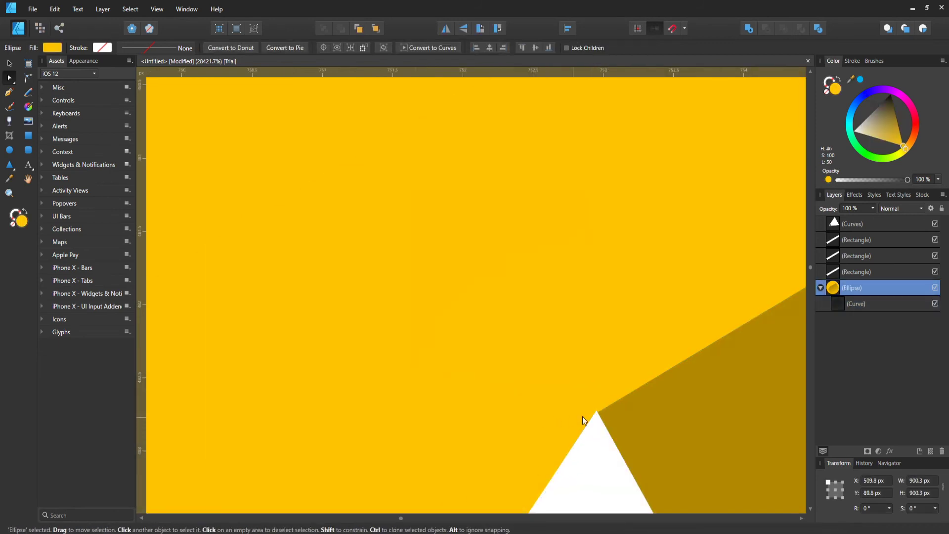
pyautogui.click(857, 304)
pyautogui.scroll(5, 647, 390)
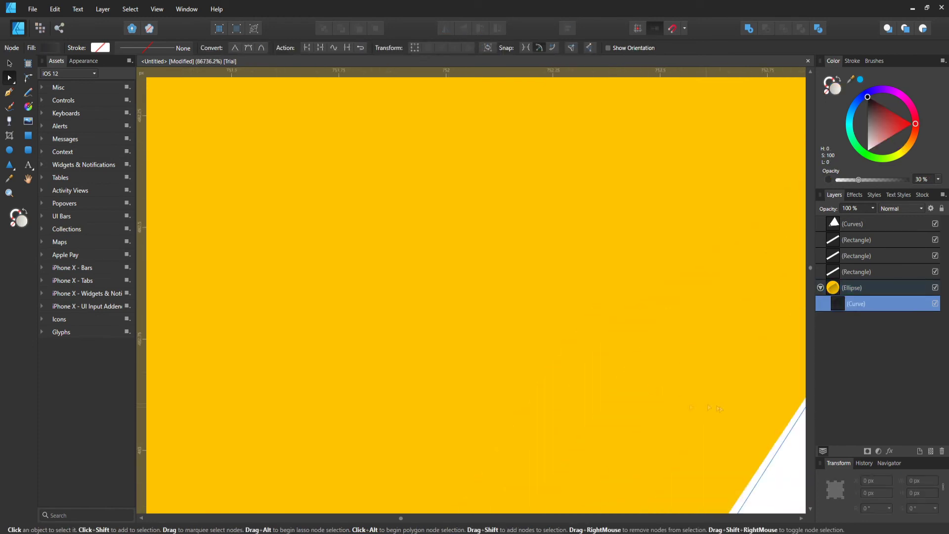
pyautogui.hscroll(5, 719, 408)
pyautogui.hscroll(-3, 445, 346)
pyautogui.click(404, 329)
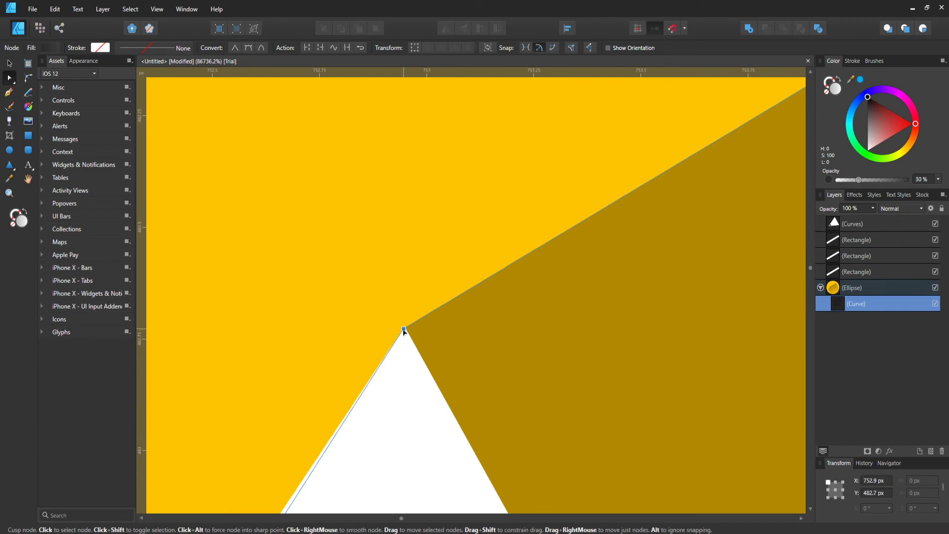
# Select the top bar and inspect the shadow's upper edge closely from the triangular tip to the bar's outer corner.
pyautogui.click(861, 272)
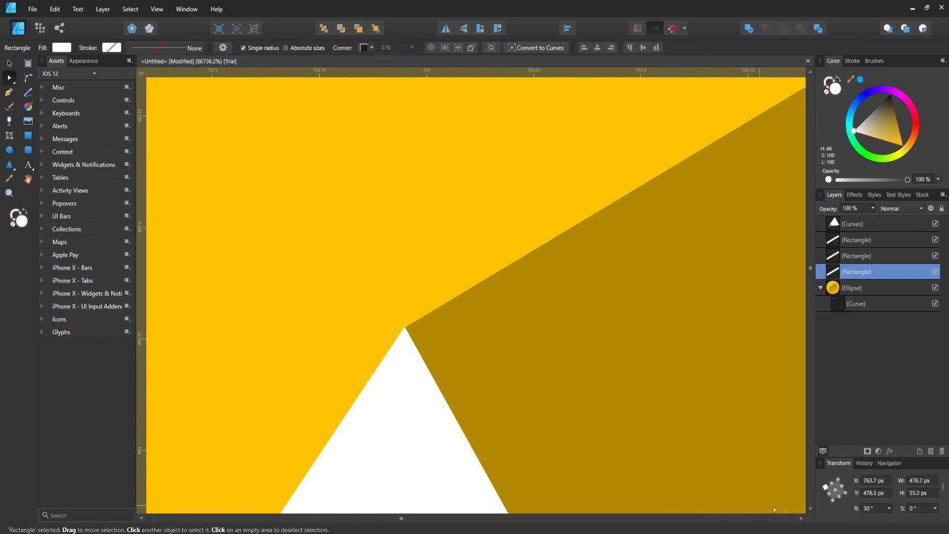
pyautogui.hscroll(4, 801, 519)
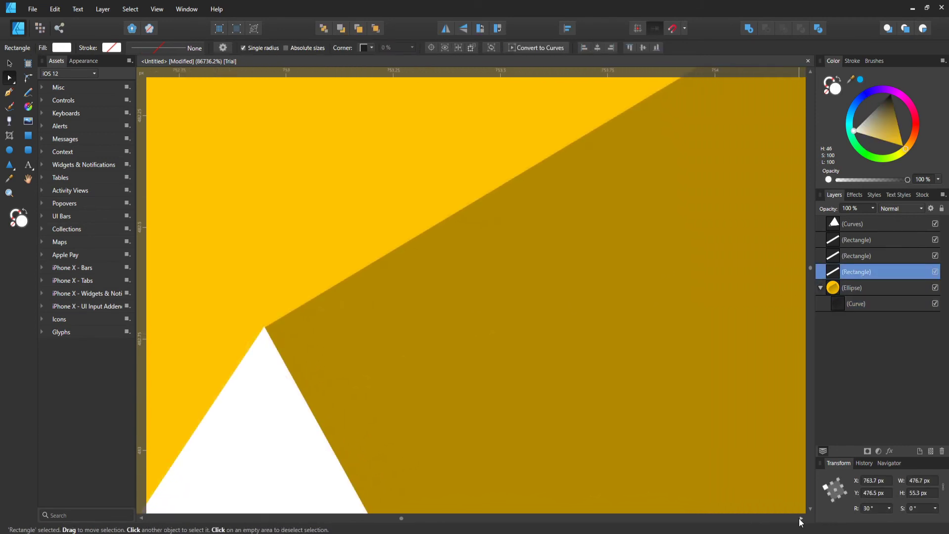
pyautogui.scroll(5, 763, 295)
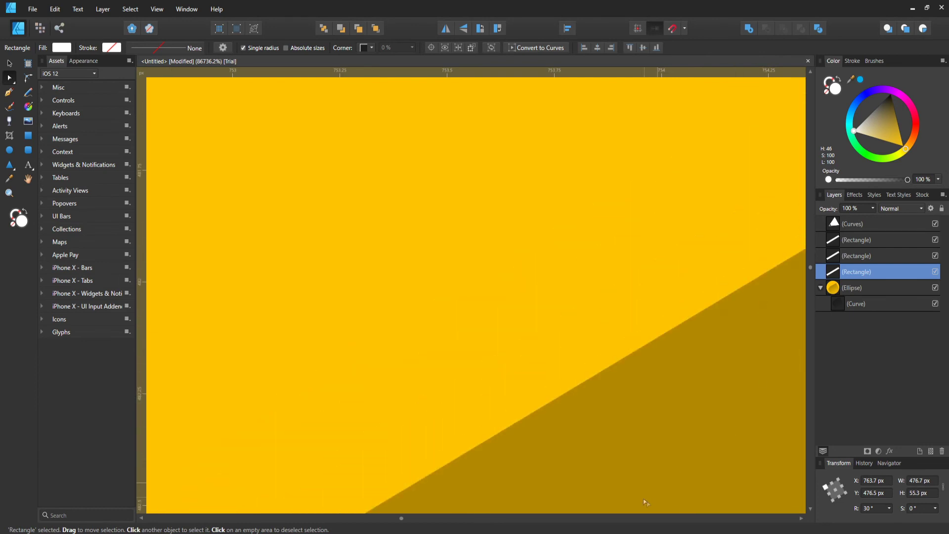
pyautogui.hscroll(6, 800, 519)
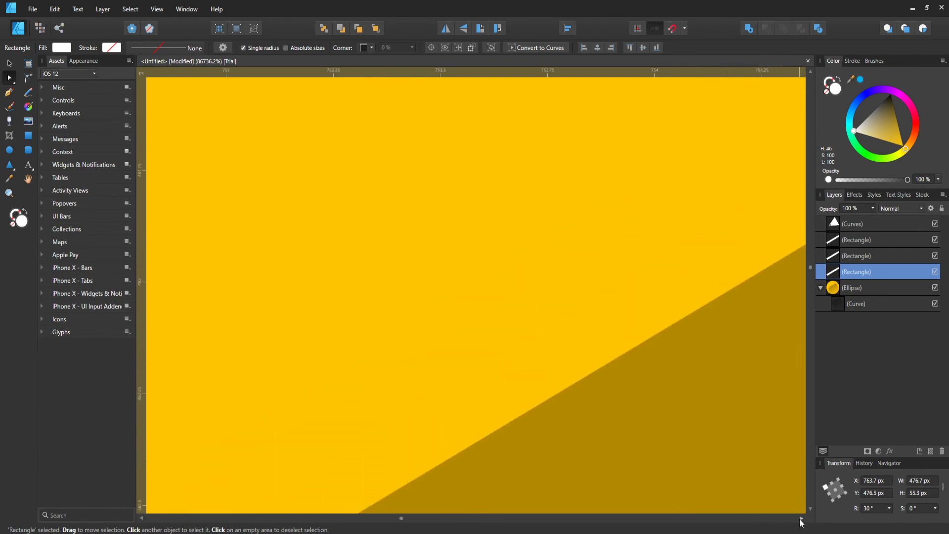
pyautogui.hscroll(8, 801, 522)
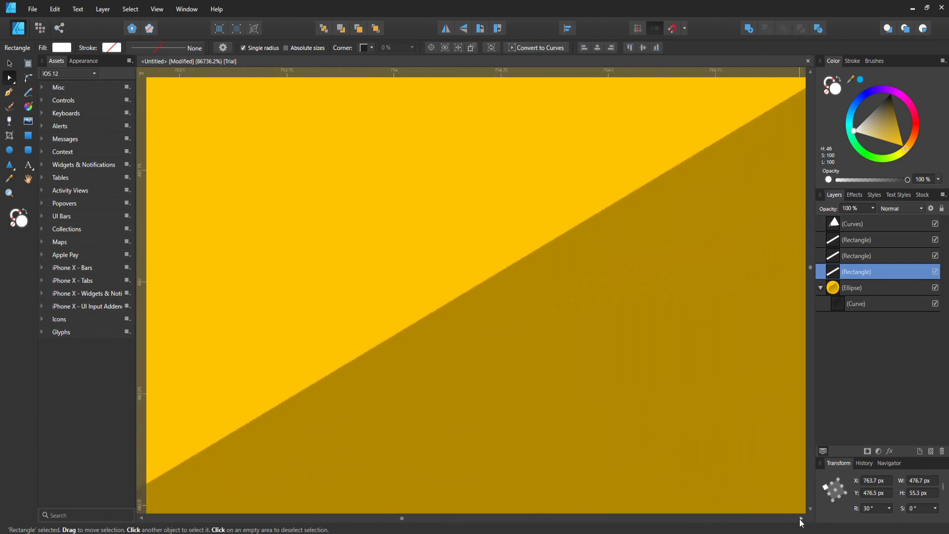
pyautogui.hscroll(3, 802, 523)
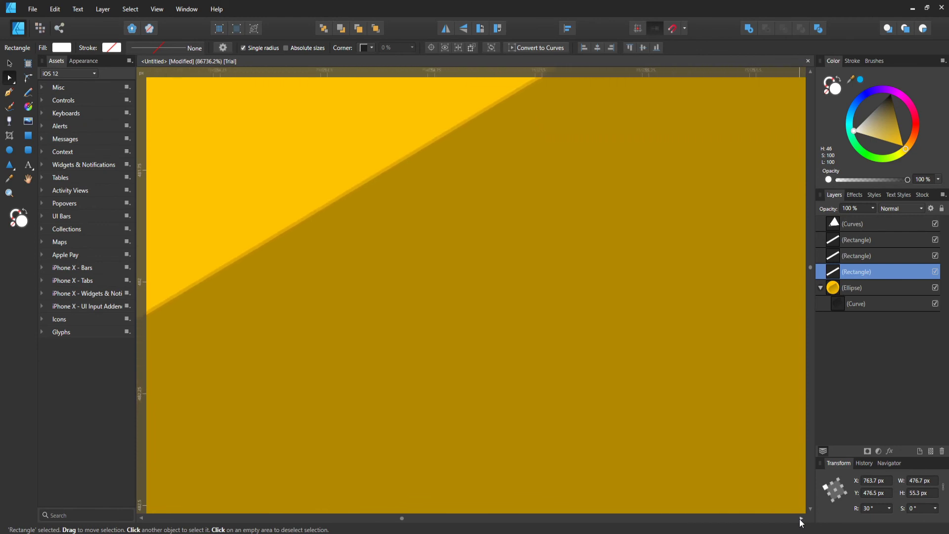
pyautogui.scroll(-3, 749, 428)
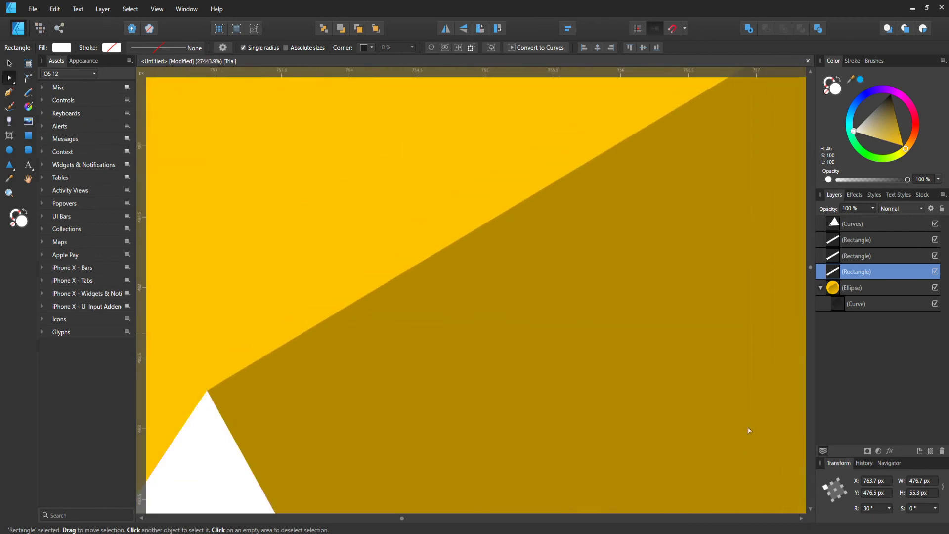
pyautogui.scroll(5, 727, 417)
pyautogui.hscroll(10, 494, 523)
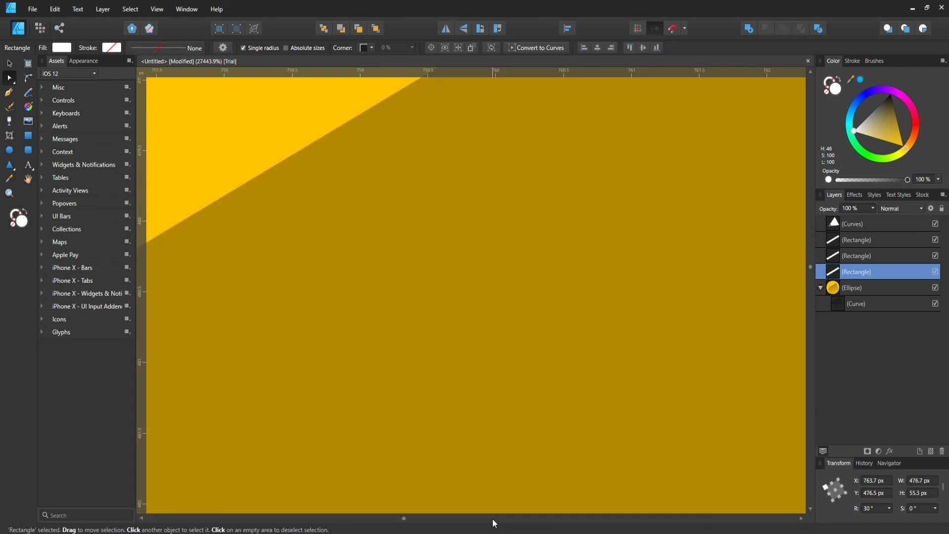
pyautogui.scroll(7, 468, 356)
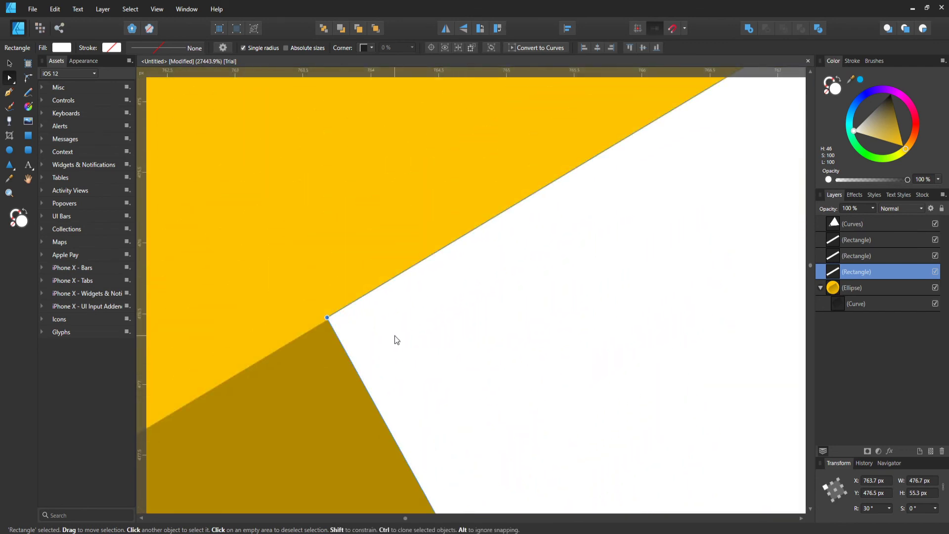
pyautogui.scroll(-15, 395, 336)
pyautogui.scroll(12, 395, 336)
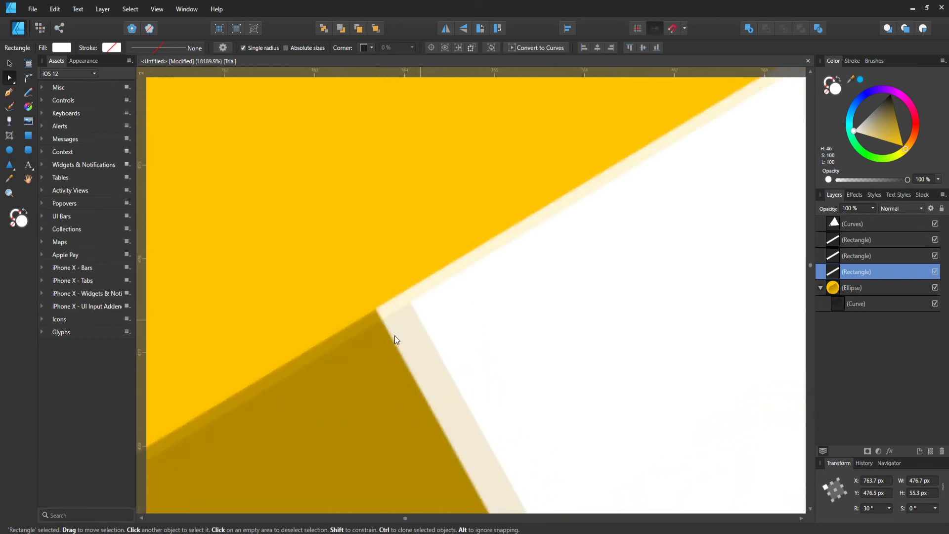
pyautogui.scroll(5, 394, 336)
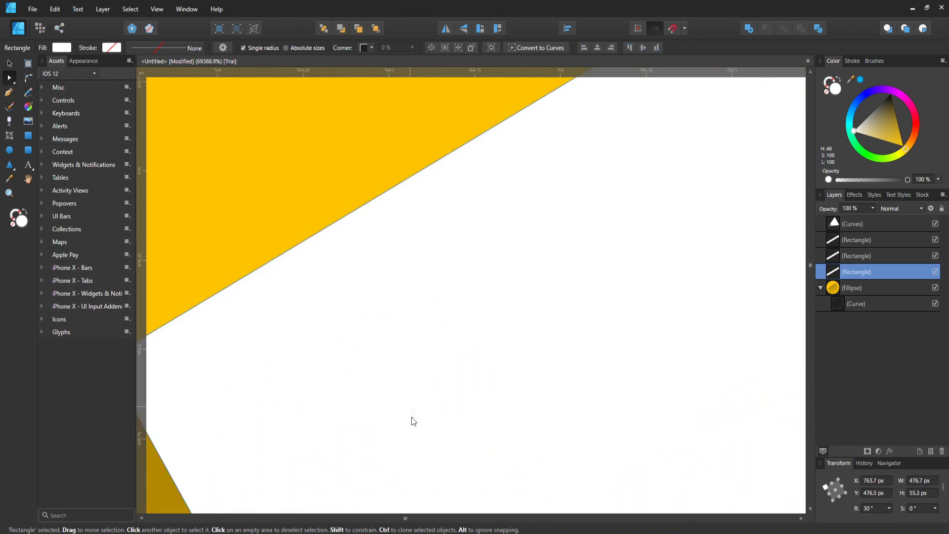
# Select the shadow curve and nudge its node along the top bar's edge, closer to the bar's outer corner.
pyautogui.click(141, 518)
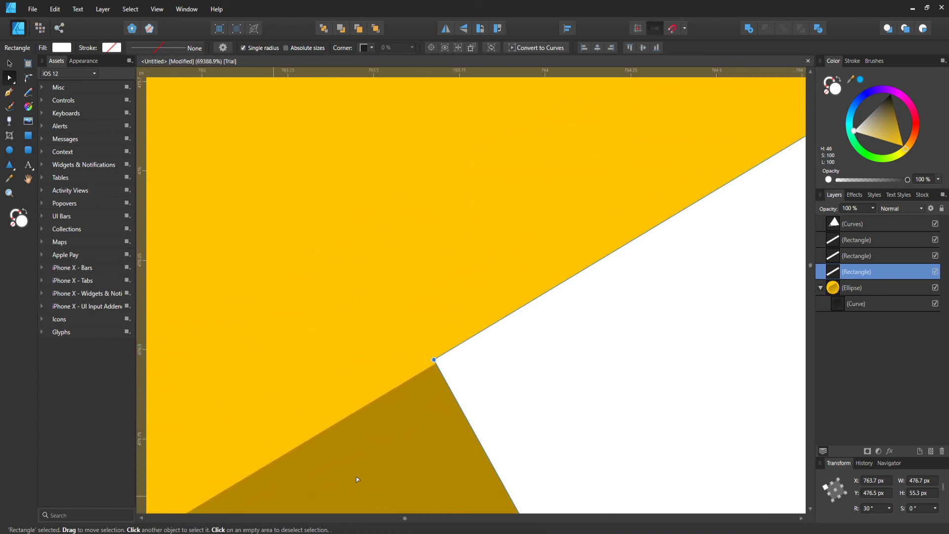
pyautogui.click(379, 452)
pyautogui.click(879, 306)
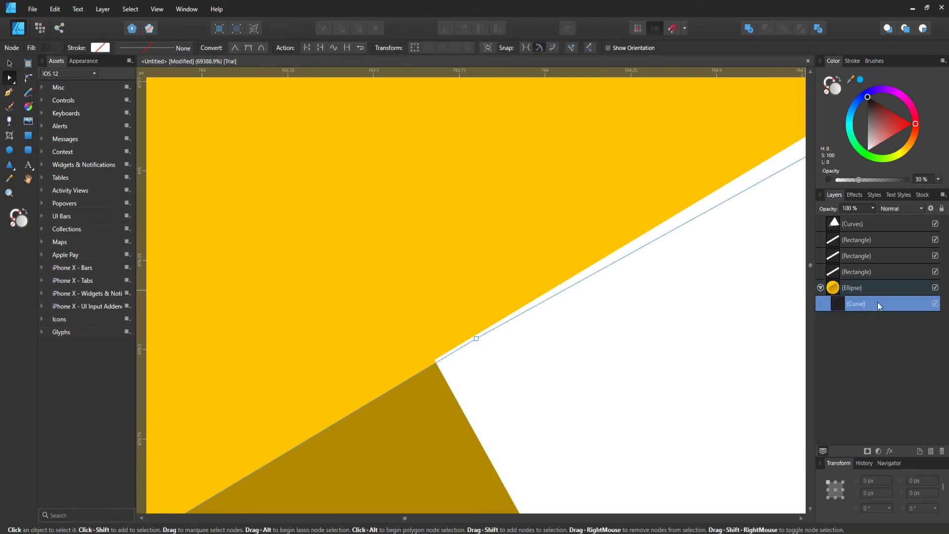
pyautogui.moveTo(476, 339); pyautogui.dragTo(450, 352)
pyautogui.click(401, 397)
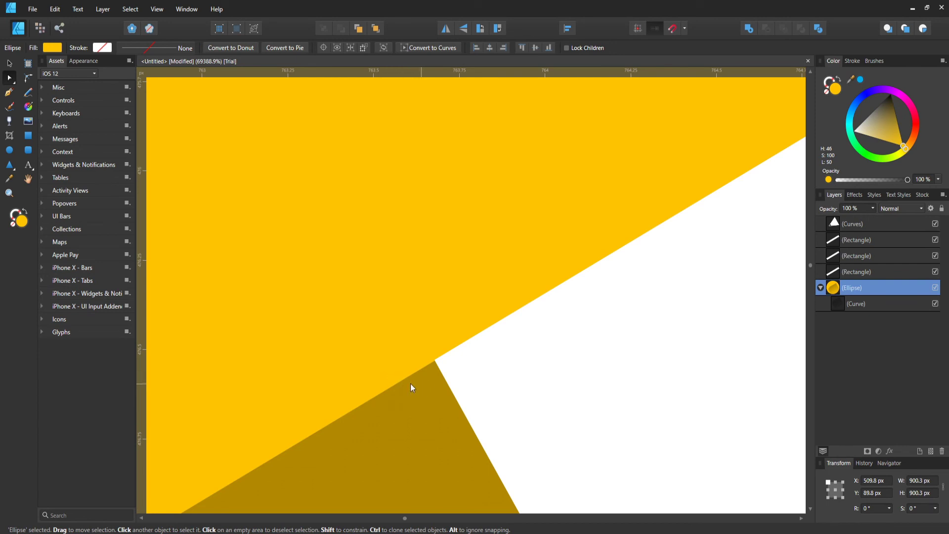
# Place the shadow's node exactly on the top bar's outer corner at about X 763.7 px, Y 476.5 px, and reselect the shadow curve.
pyautogui.click(866, 304)
pyautogui.scroll(5, 533, 333)
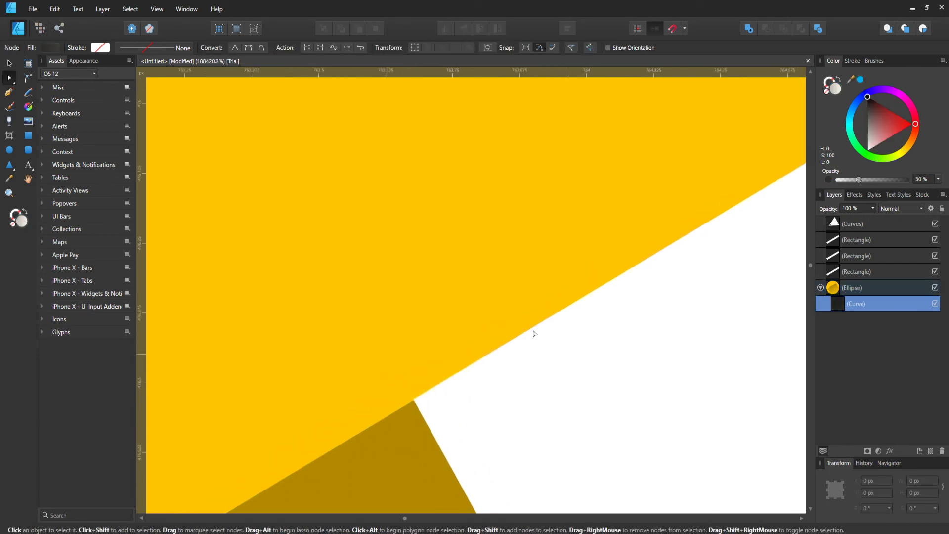
pyautogui.scroll(-5, 303, 383)
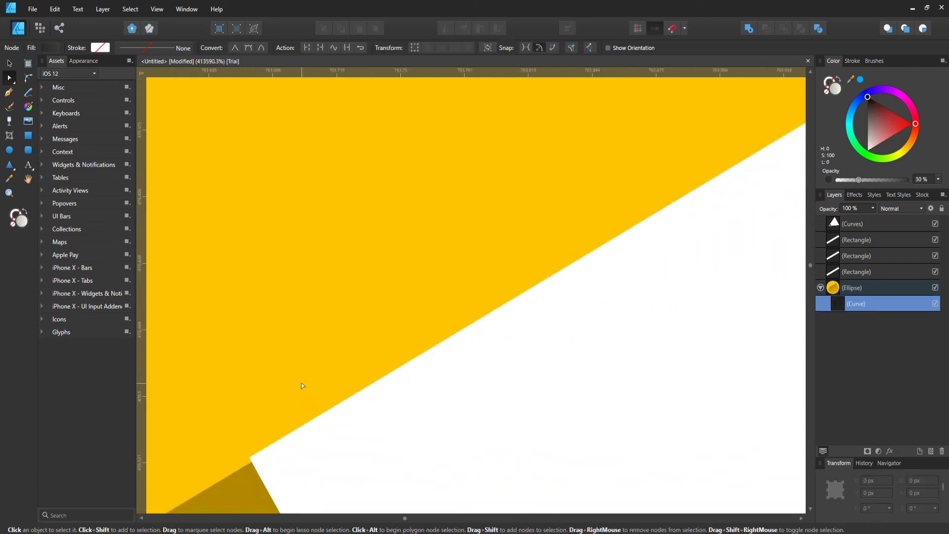
pyautogui.moveTo(344, 343); pyautogui.dragTo(253, 396)
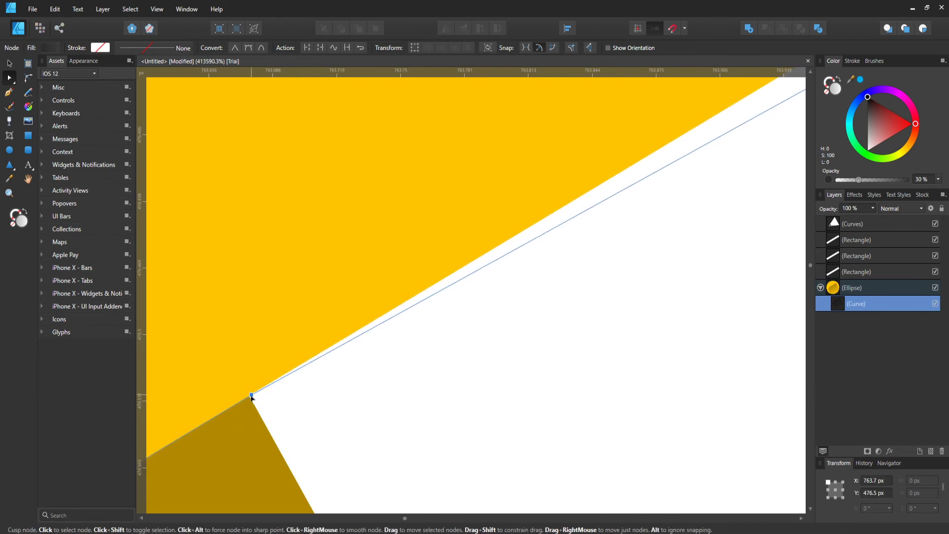
pyautogui.click(289, 331)
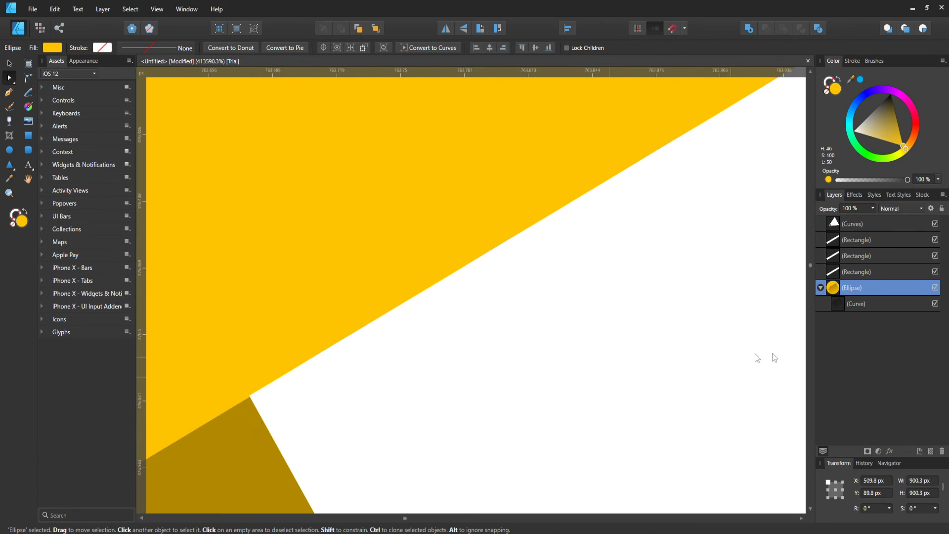
pyautogui.click(871, 306)
pyautogui.scroll(-1, 219, 416)
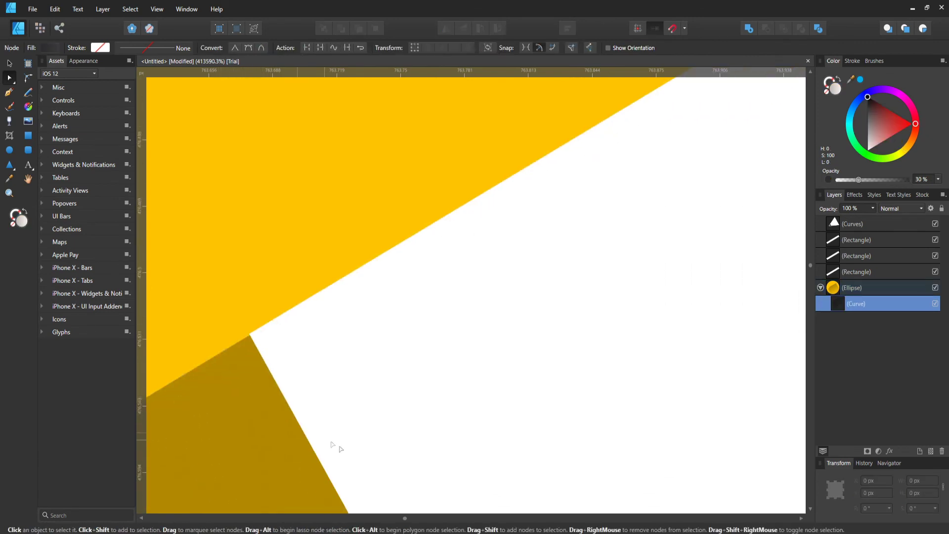
pyautogui.scroll(-5, 199, 523)
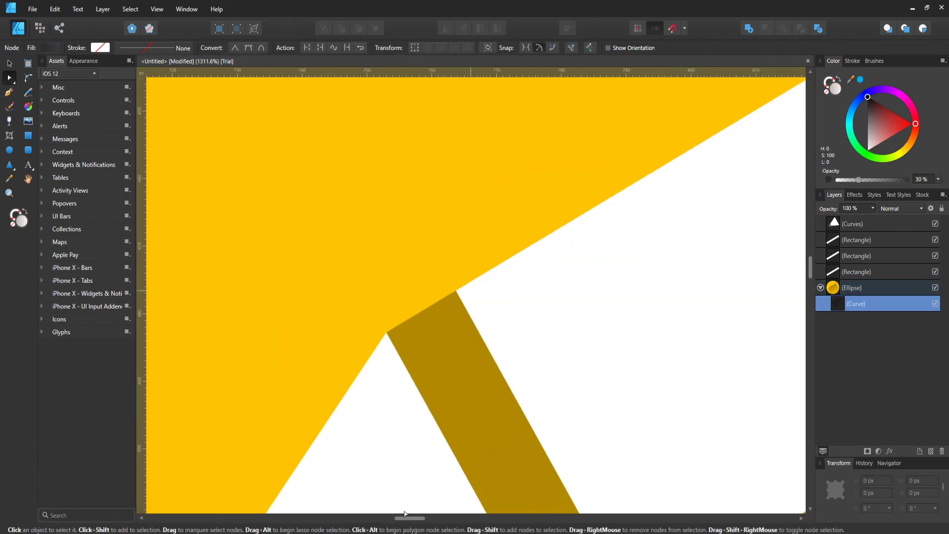
# Place the shadow curve's node exactly on the pencil tip's outermost point at about X 625.7 px, Y 666.1 px.
pyautogui.scroll(-6, 404, 514)
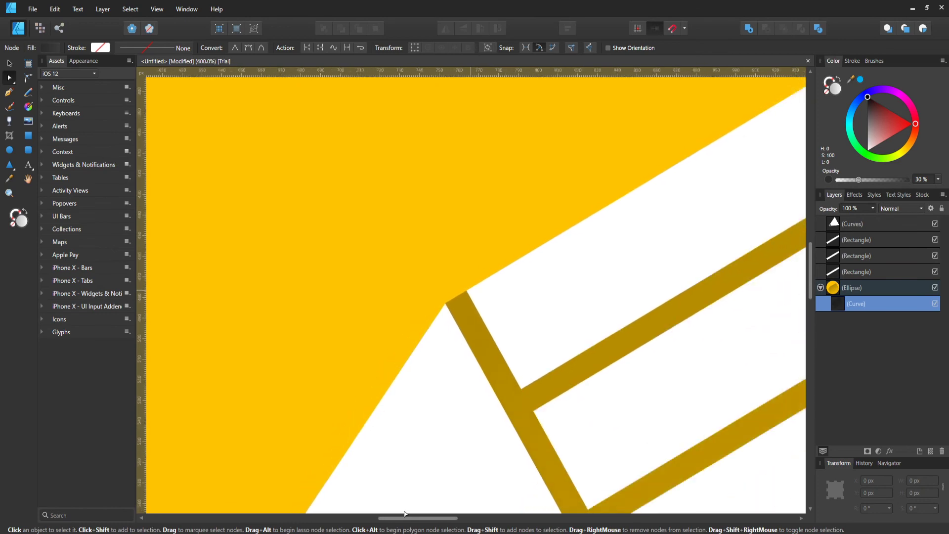
pyautogui.scroll(-2, 405, 514)
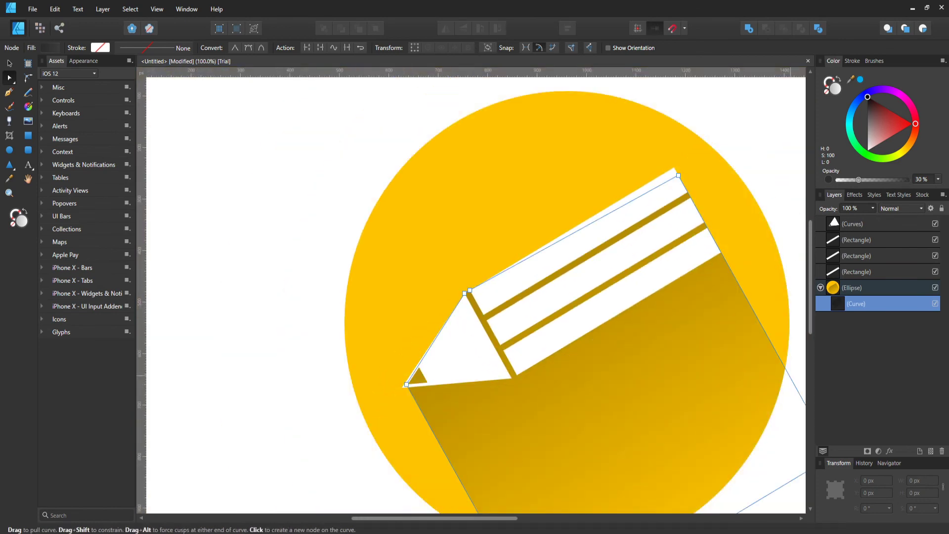
pyautogui.scroll(-3, 317, 370)
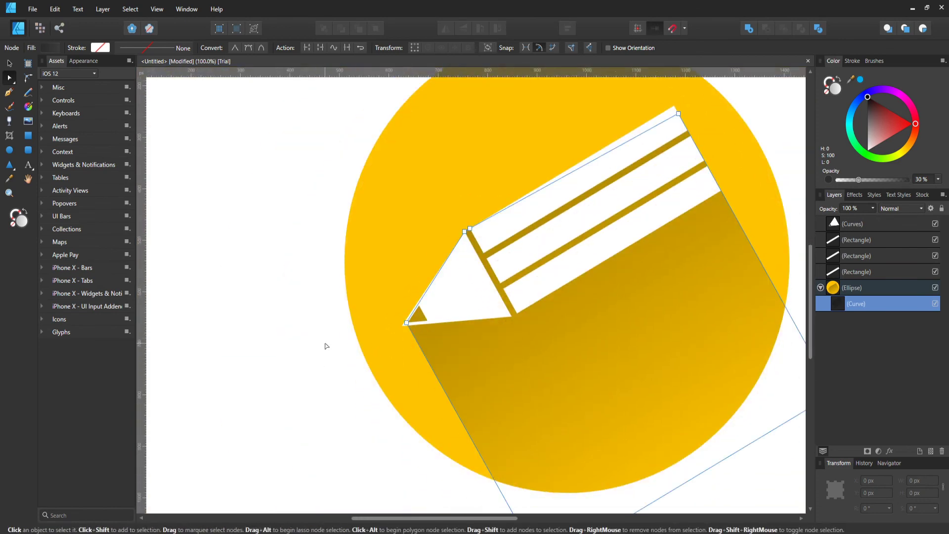
pyautogui.scroll(-2, 326, 346)
pyautogui.scroll(8, 326, 346)
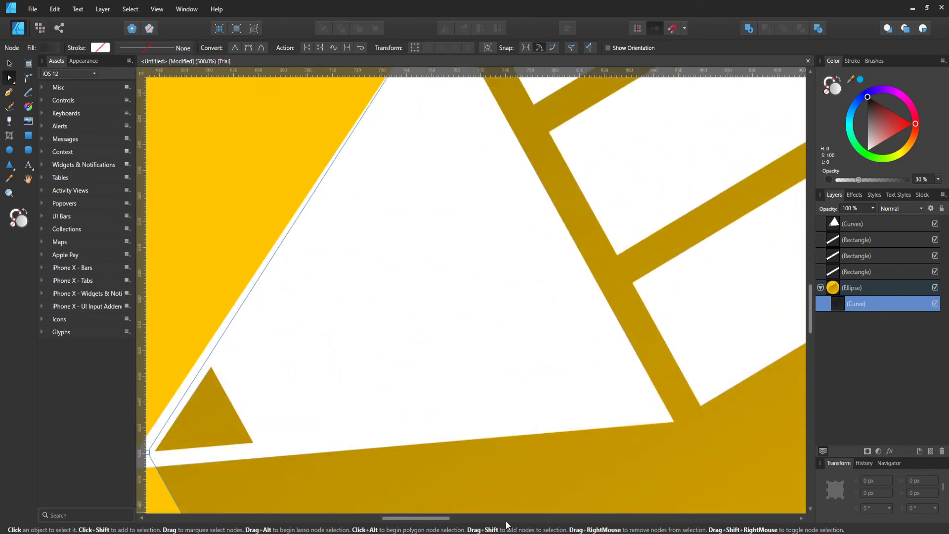
pyautogui.moveTo(422, 520); pyautogui.dragTo(390, 520)
pyautogui.scroll(-4, 390, 433)
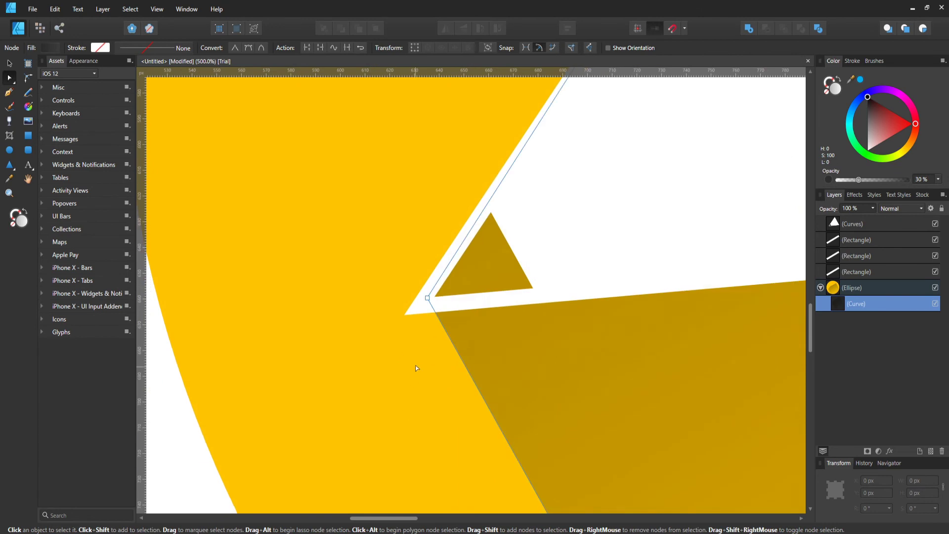
pyautogui.scroll(5, 413, 355)
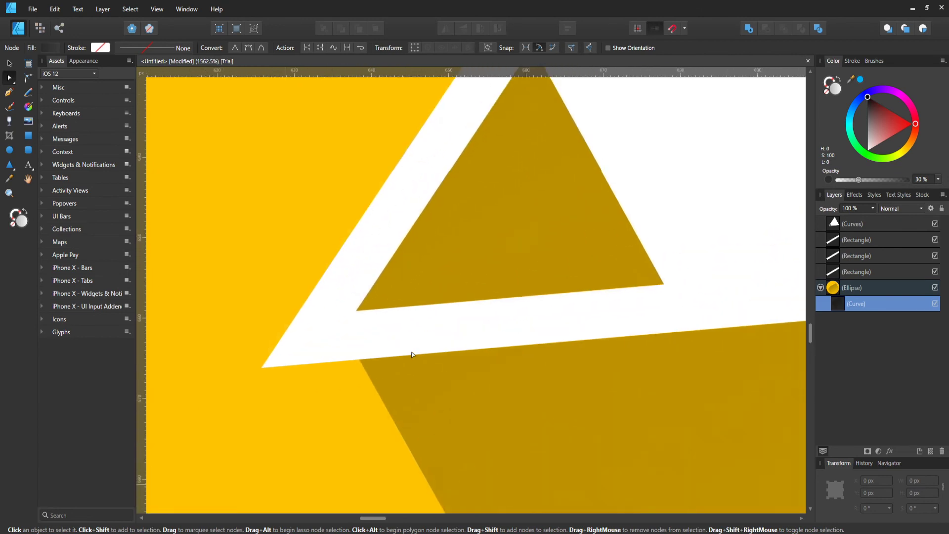
pyautogui.moveTo(334, 313); pyautogui.dragTo(262, 367)
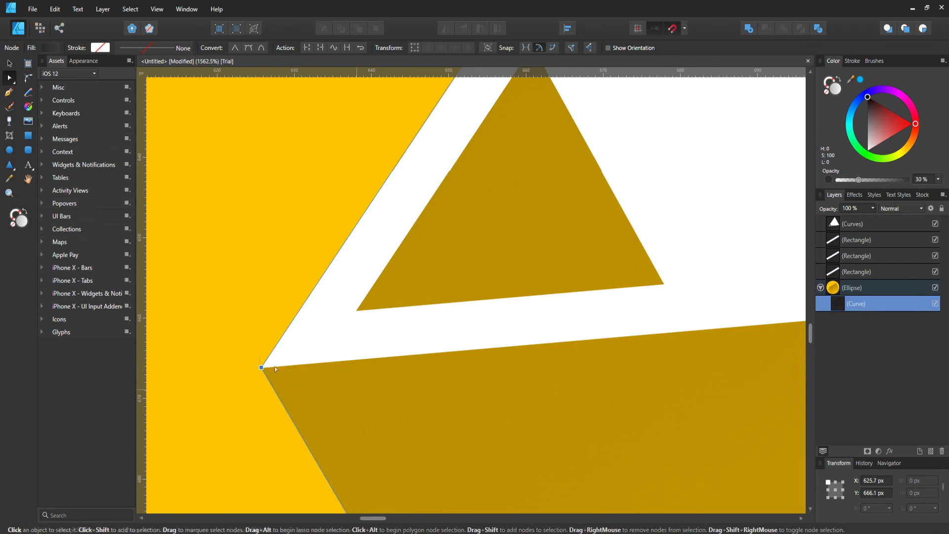
# Select the yellow circle and examine the whole pencil icon with its shadow at 50% zoom.
pyautogui.click(262, 197)
pyautogui.hotkey('ctrl', '-')
pyautogui.hotkey('ctrl', '-')
pyautogui.hotkey('ctrl', '-')
pyautogui.hotkey('ctrl', '-')
pyautogui.hotkey('ctrl', '-')
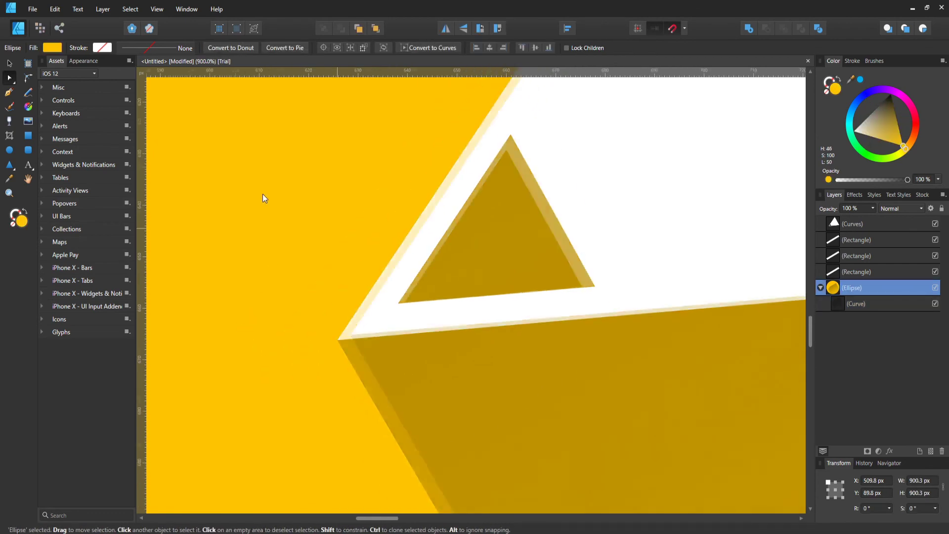
pyautogui.hotkey('ctrl', '+')
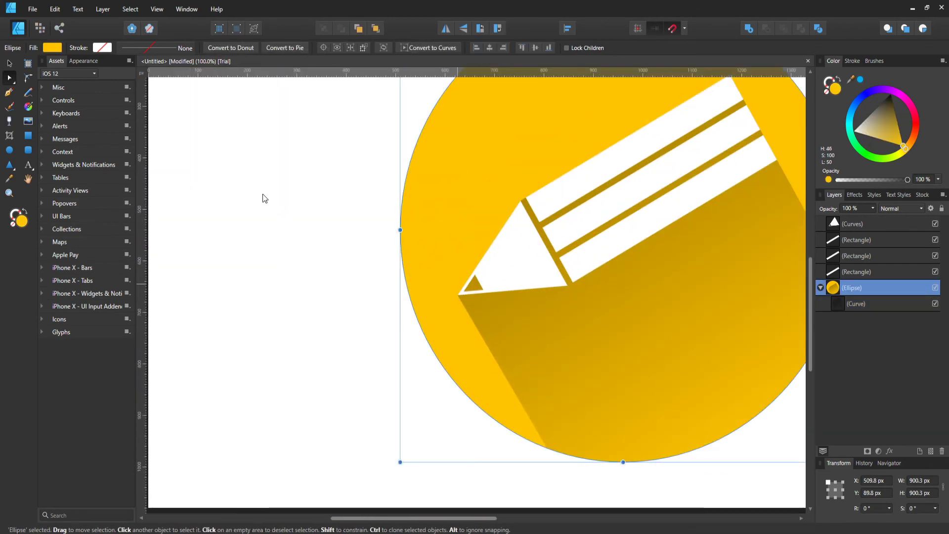
pyautogui.hotkey('ctrl', '-')
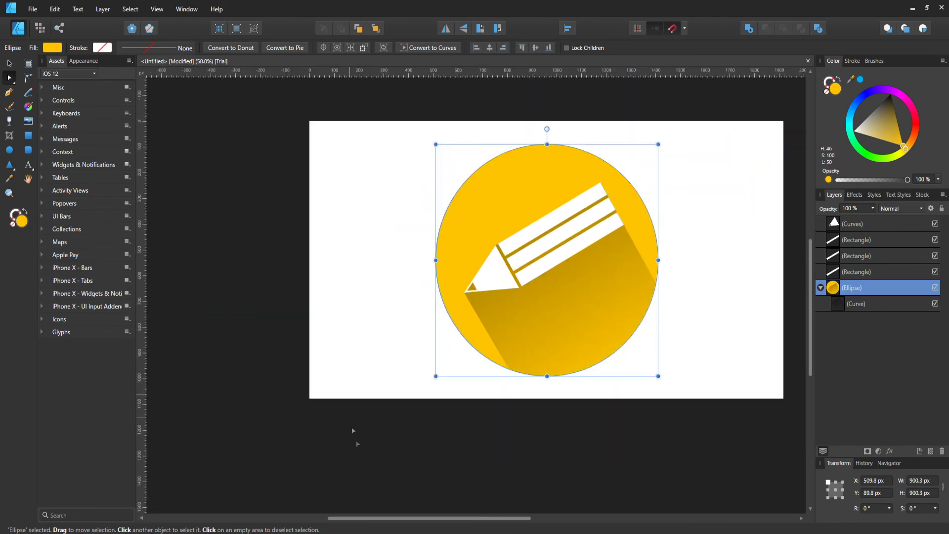
pyautogui.moveTo(417, 518); pyautogui.dragTo(458, 518)
pyautogui.scroll(2, 456, 485)
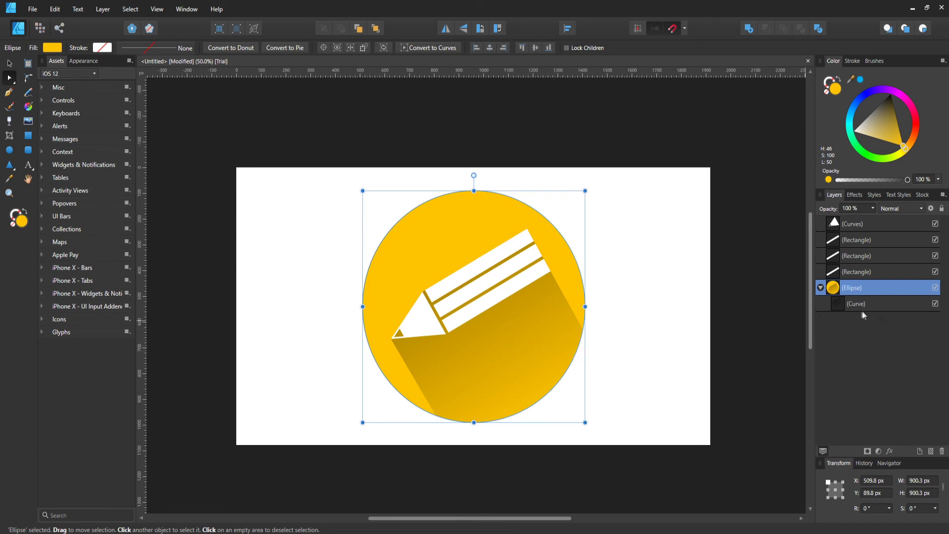
# Try layer opacities of 75% and 50% on the shadow curve, and deselect it to judge the effect.
pyautogui.doubleClick(504, 320)
pyautogui.click(864, 209)
pyautogui.write('75')
pyautogui.press('Return')
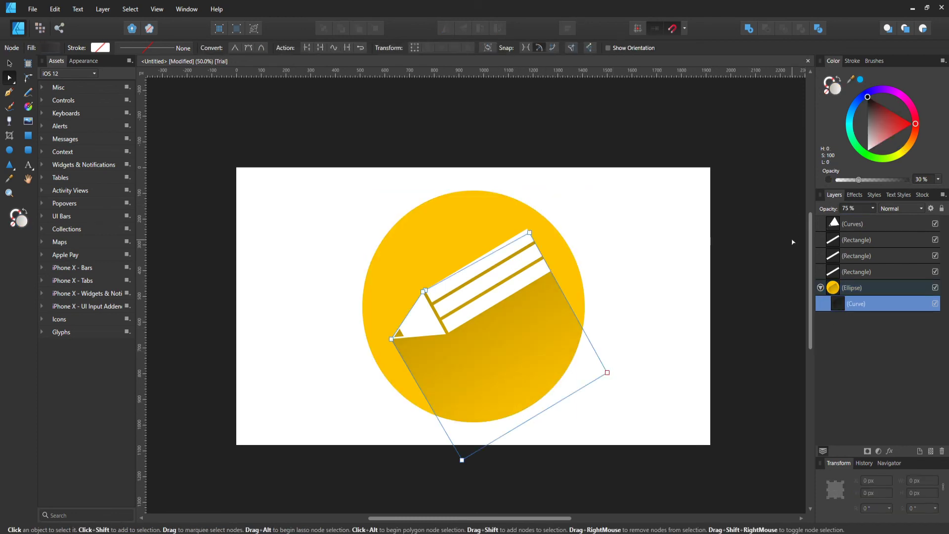
pyautogui.write('50')
pyautogui.press('Return')
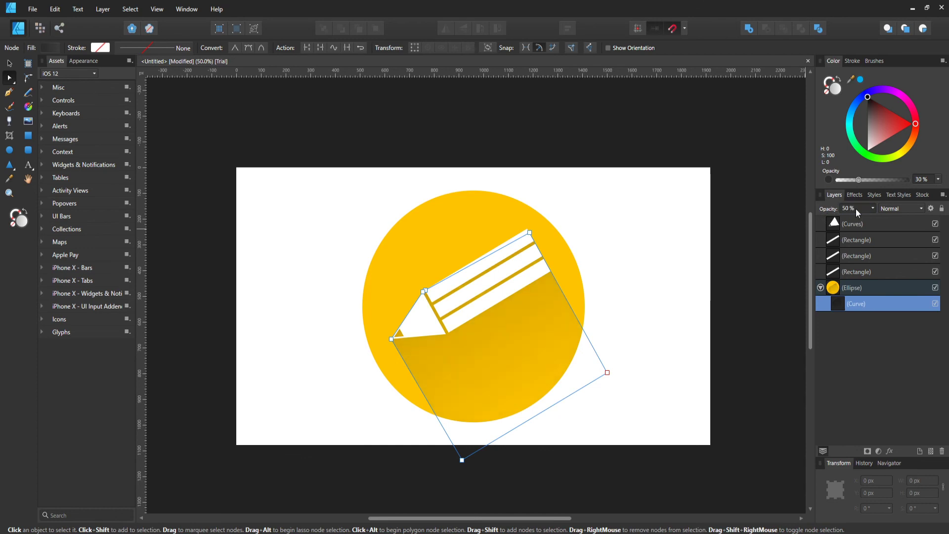
pyautogui.click(726, 175)
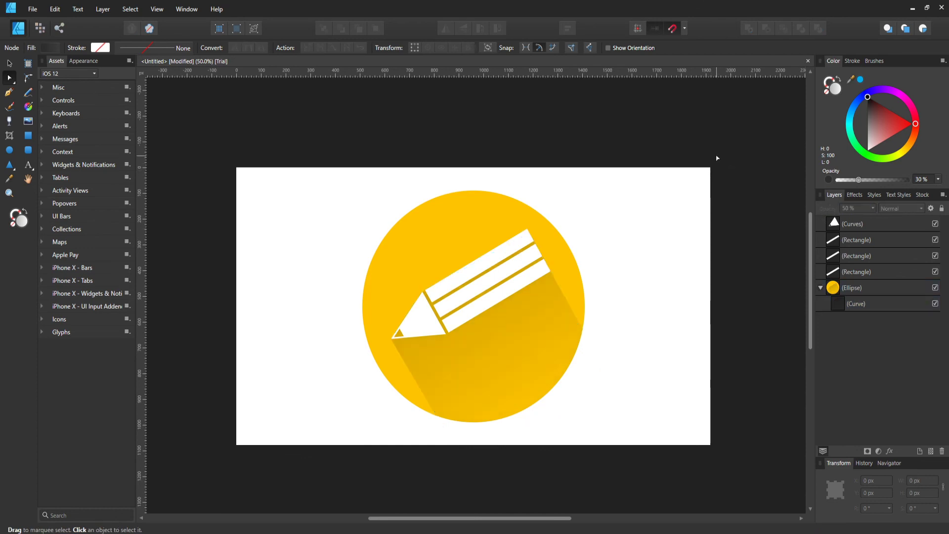
# Set the shadow curve's layer opacity to 30% and clear the selection.
pyautogui.click(891, 307)
pyautogui.click(846, 208)
pyautogui.write('30')
pyautogui.press('Return')
pyautogui.click(624, 237)
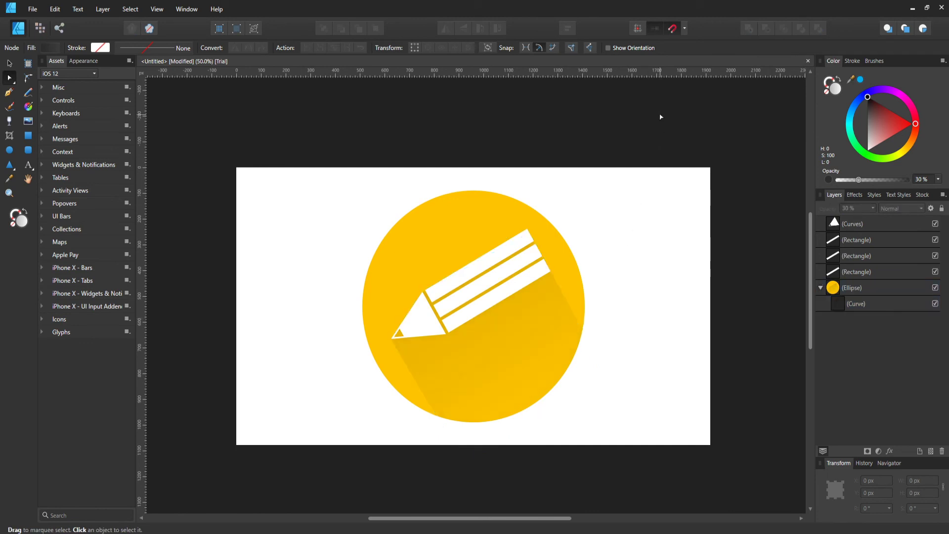